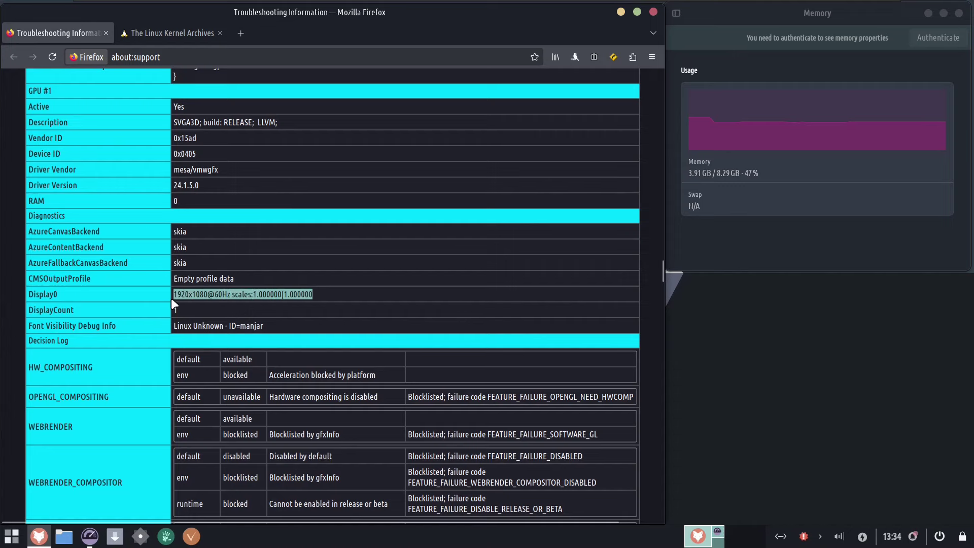
Step: Scroll about:support from graphics diagnostics to Content Analysis, then back up to Application Basics
left_click_drag(207, 189, 171, 188)
scroll(203, 284, "down", 1)
scroll(202, 280, "down", 15)
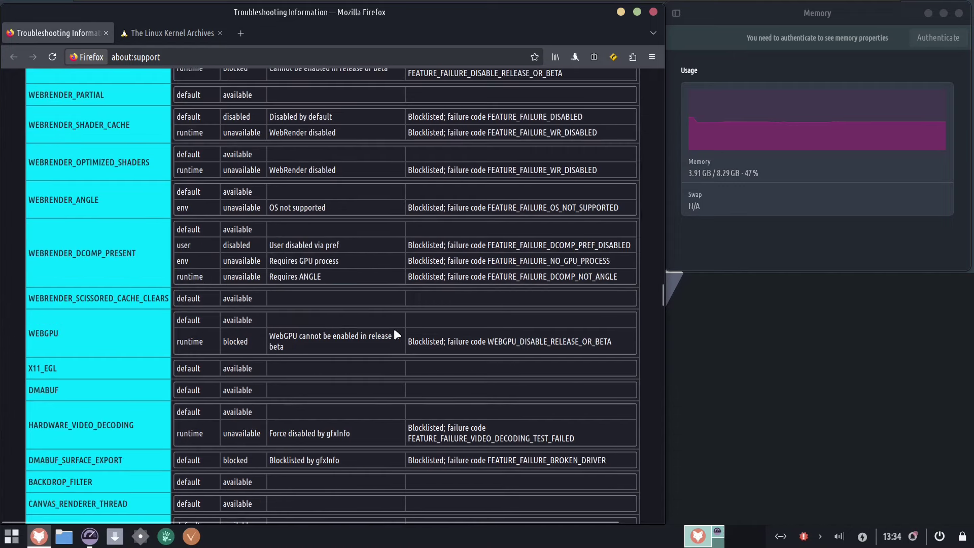
scroll(330, 416, "down", 20)
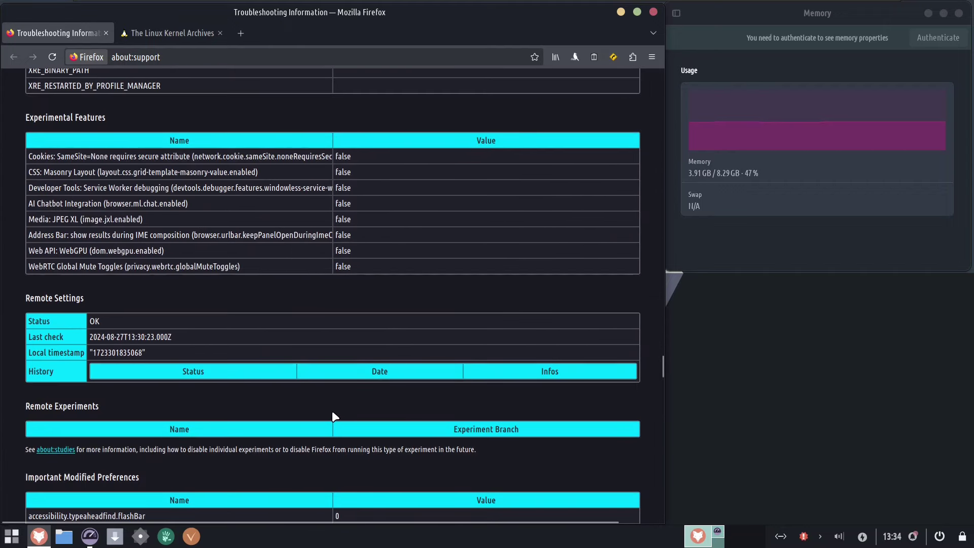
scroll(335, 415, "down", 20)
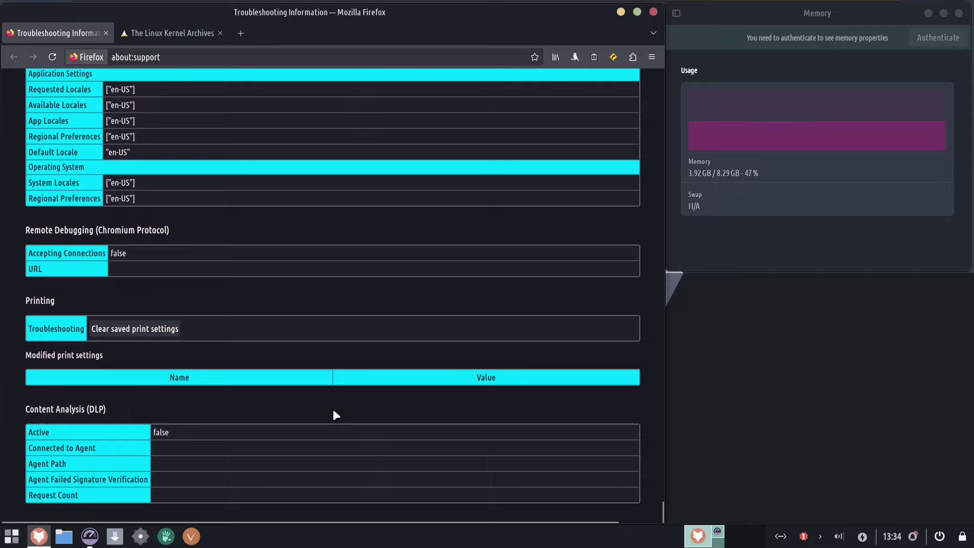
scroll(334, 413, "up", 20)
scroll(342, 404, "up", 15)
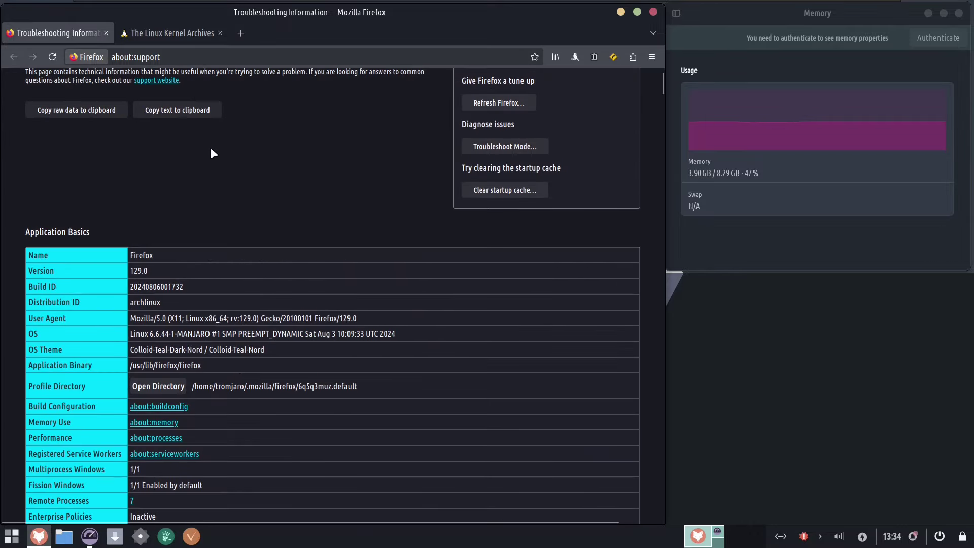
Step: Go to google.com in the current tab
left_click(183, 61)
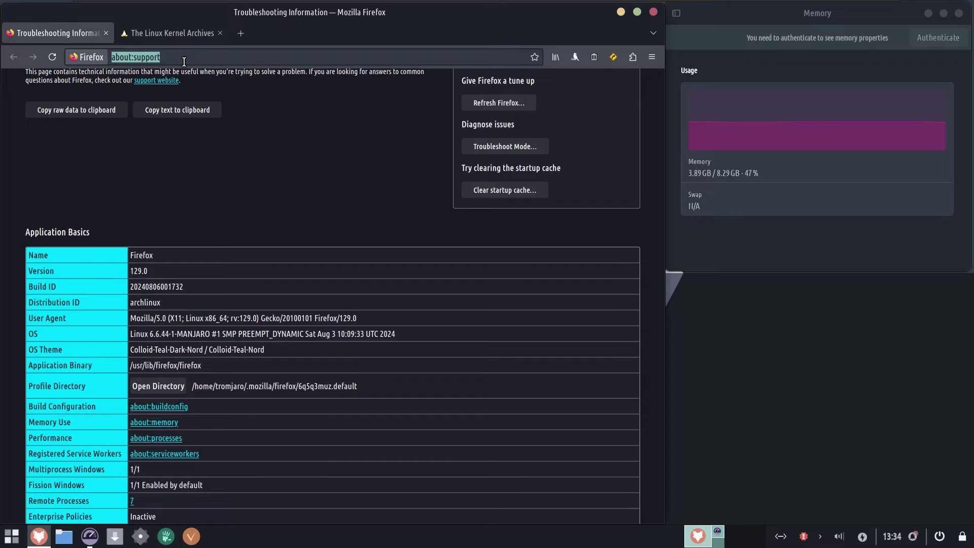
type("google.")
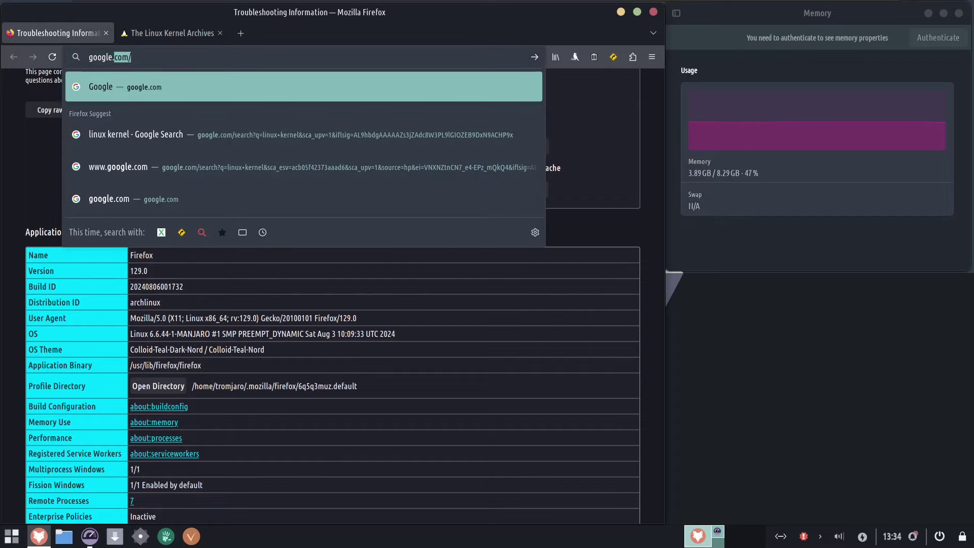
type("com/")
key("Return")
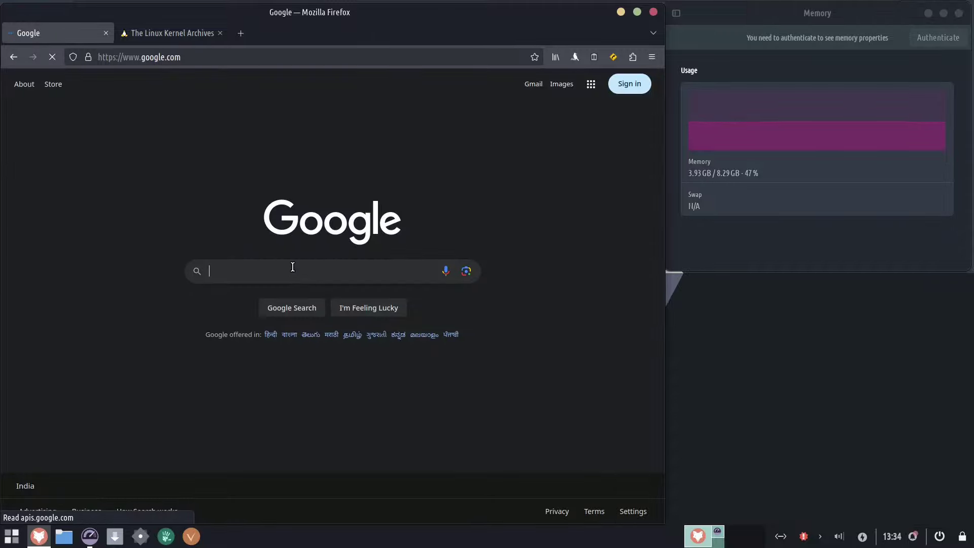
Step: Close the Linux Kernel Archives tab and search Google for 'tromjaro linux'
type("tromjaro linux")
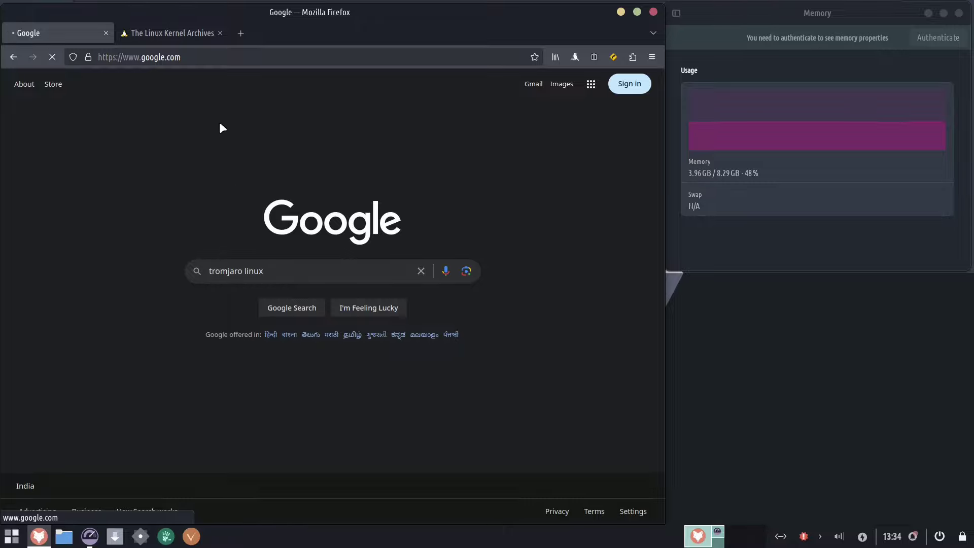
left_click(183, 32)
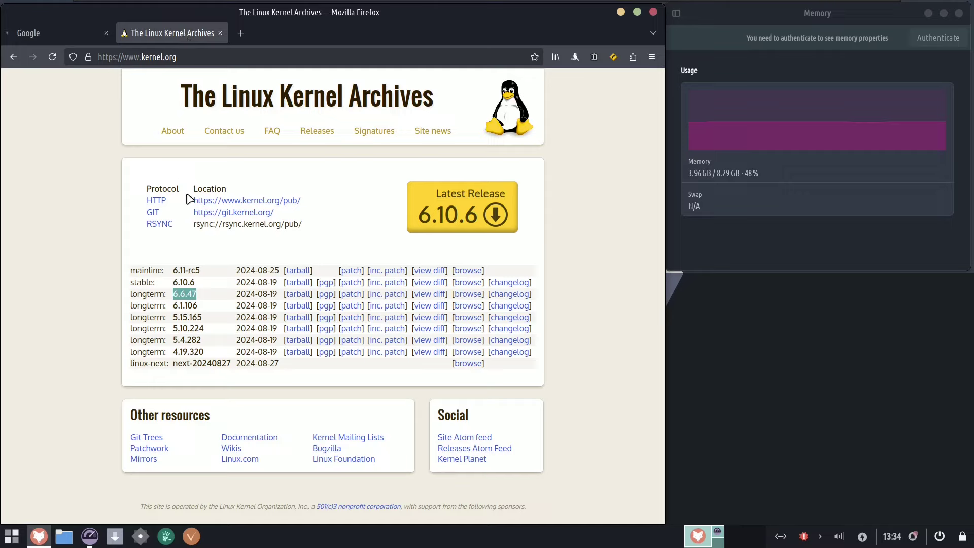
left_click(220, 33)
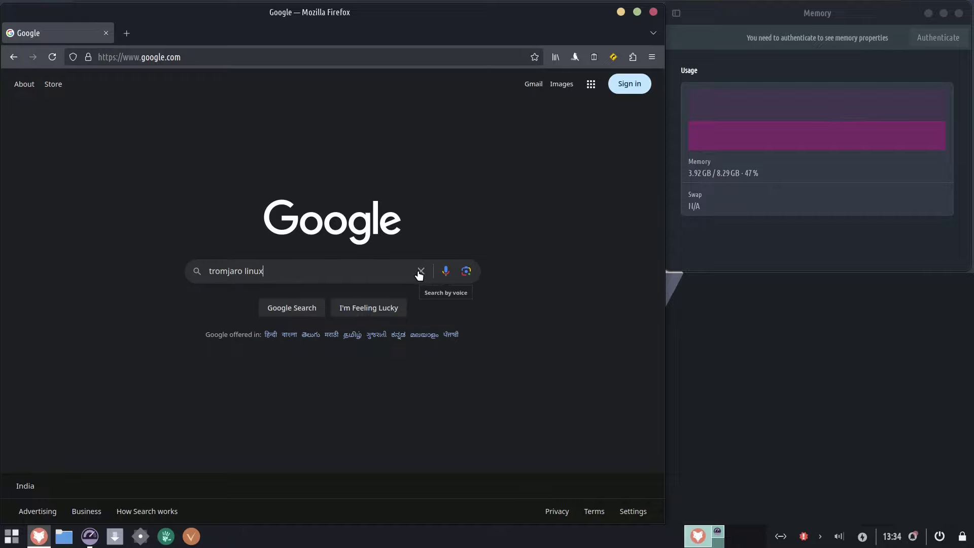
left_click(371, 267)
key("Return")
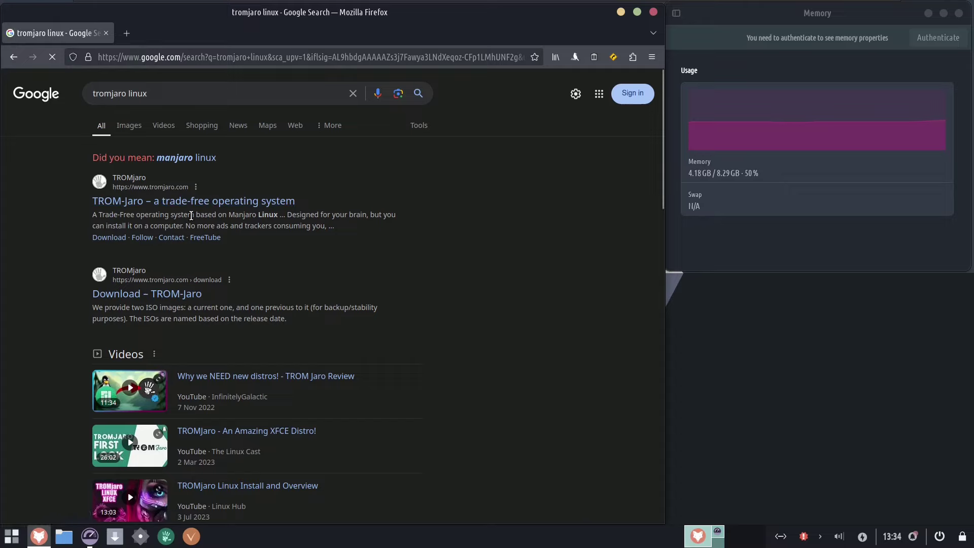
Step: Open the 'TROM-Jaro – a trade-free operating system' result to load tromjaro.com
left_click(117, 202)
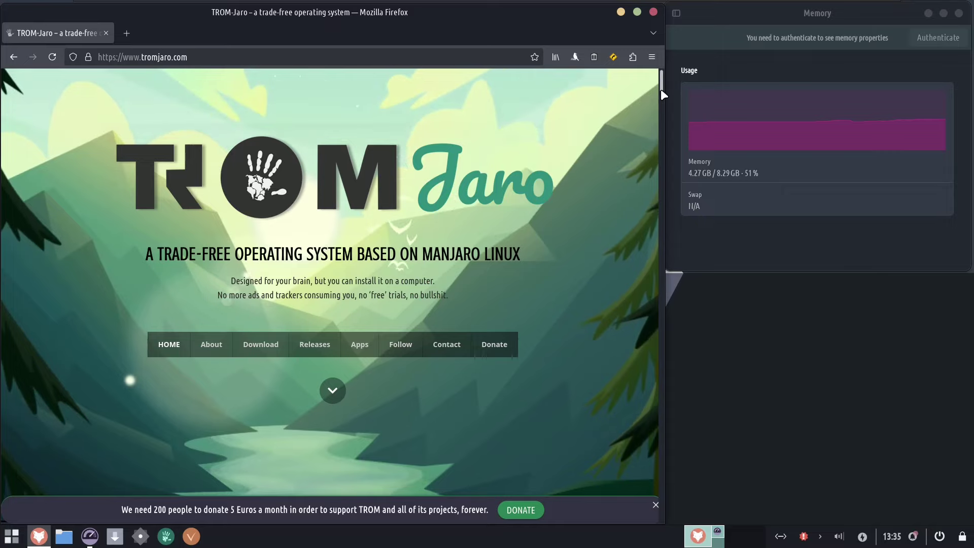
left_click_drag(661, 92, 664, 122)
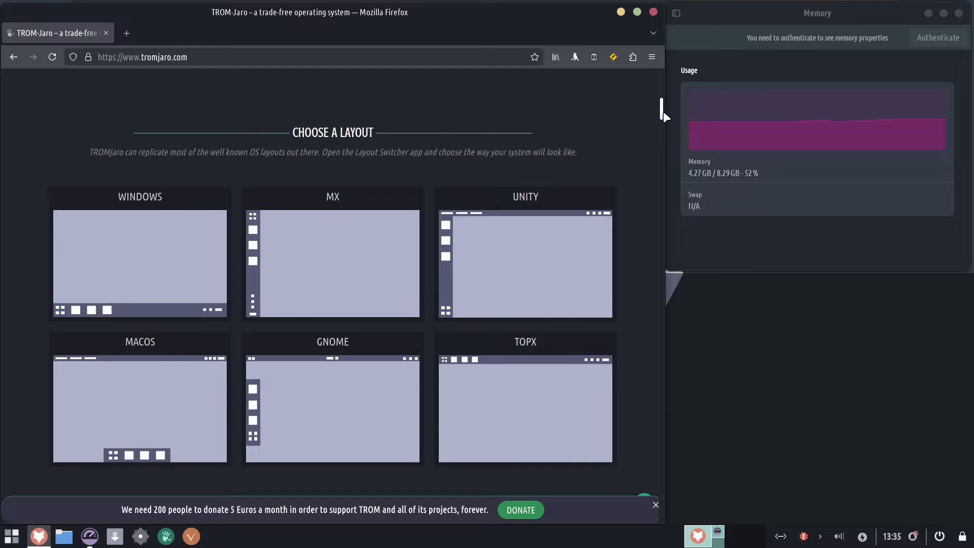
left_click_drag(663, 112, 655, 407)
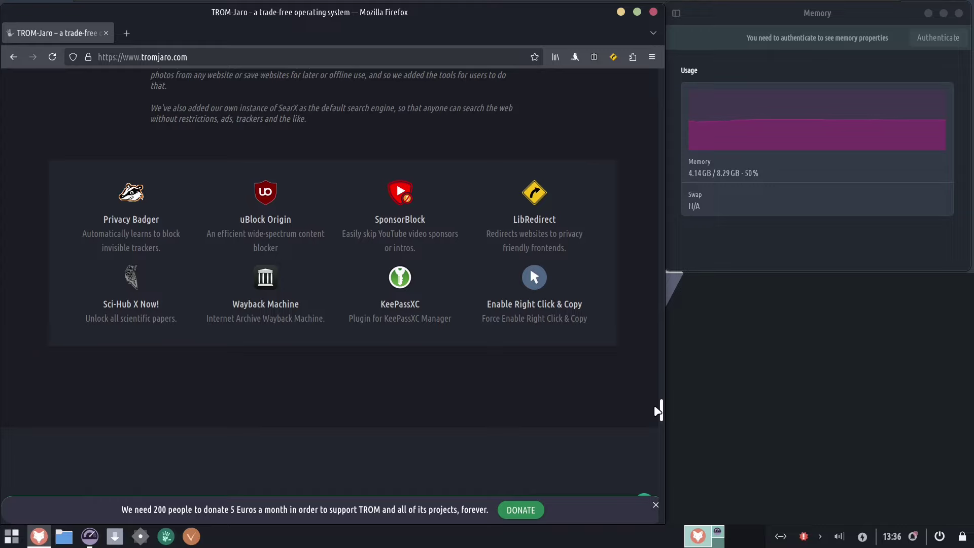
left_click_drag(658, 410, 658, 435)
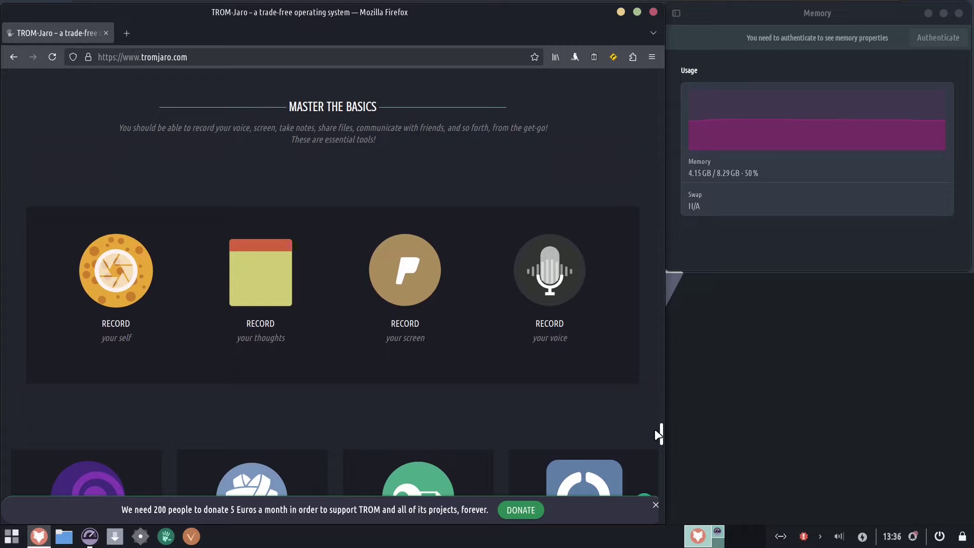
left_click_drag(659, 433, 659, 491)
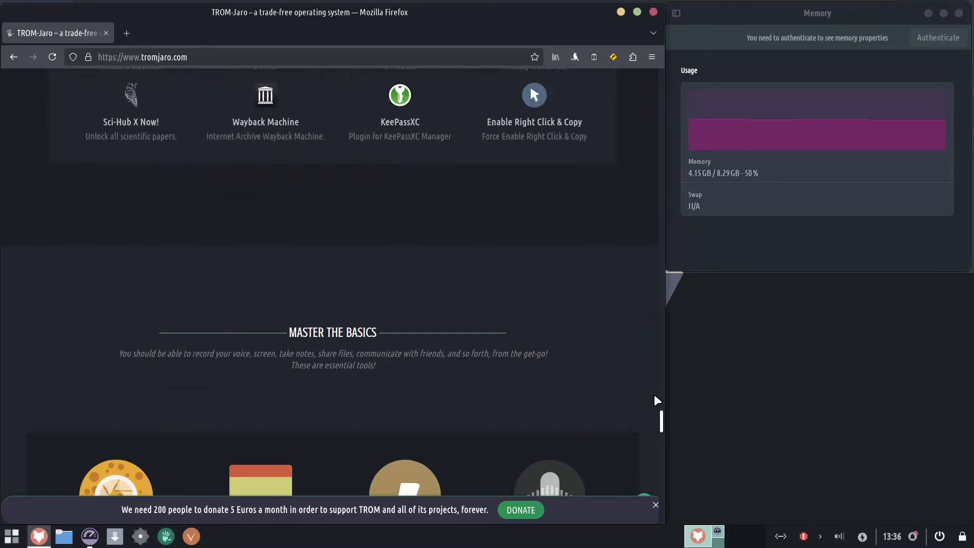
left_click_drag(657, 401, 662, 67)
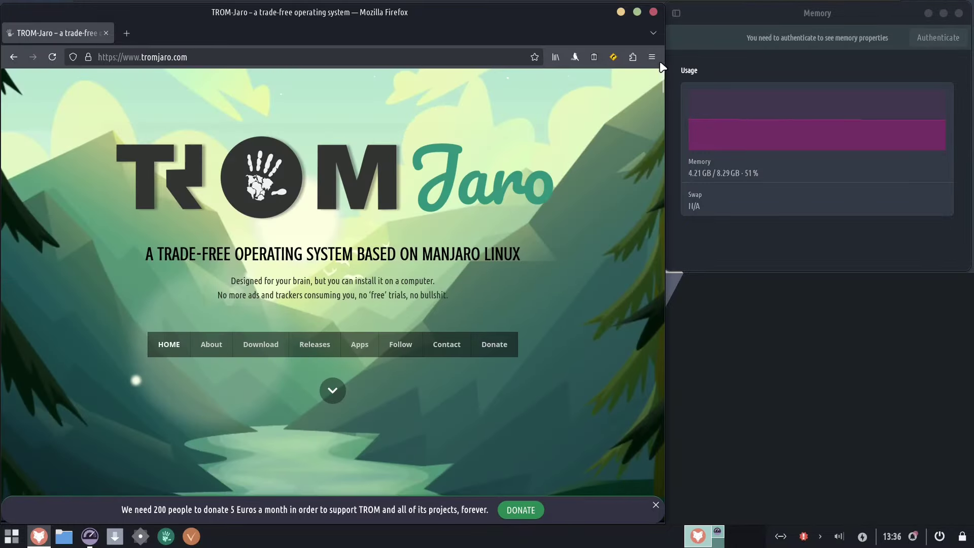
Step: Open the TROMjaro 2024.08.10 topic from the forum's Releases list, then bring up the Whisker menu
left_click(305, 348)
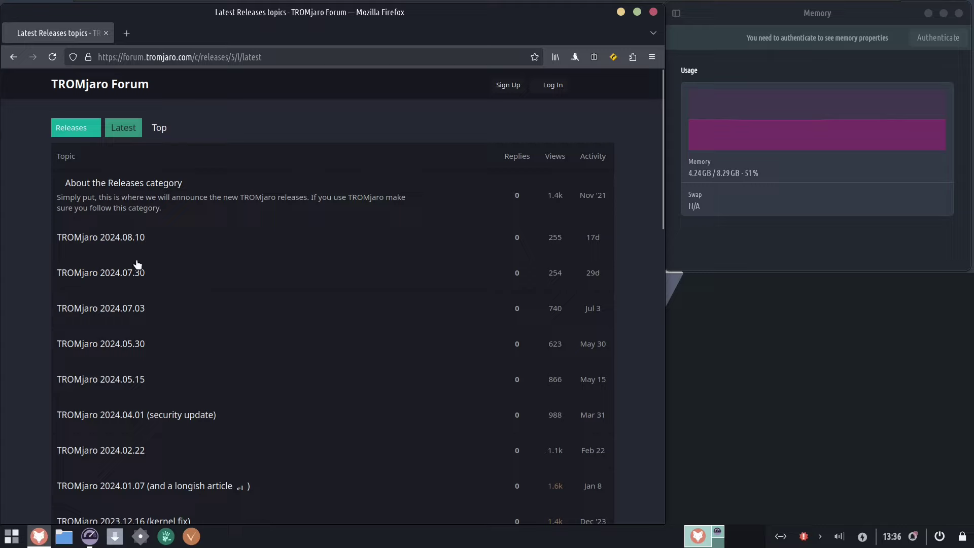
left_click(118, 238)
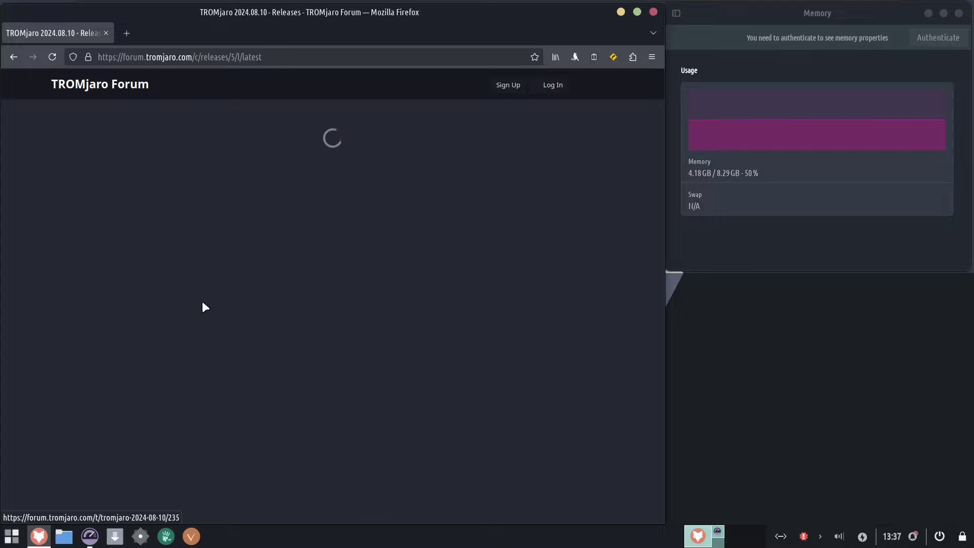
left_click(11, 536)
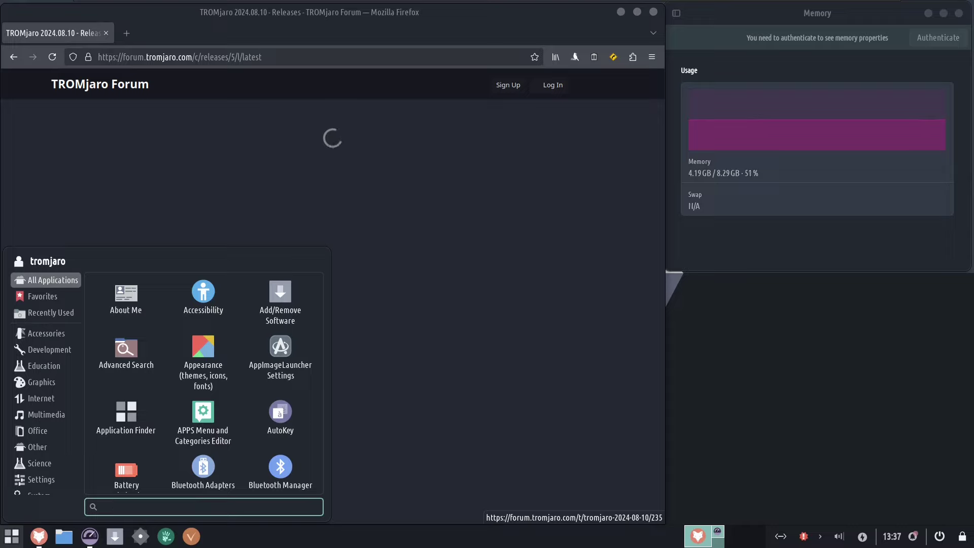
Step: Launch Terminal, move it right, and run neofetch, which isn't found
type("termi")
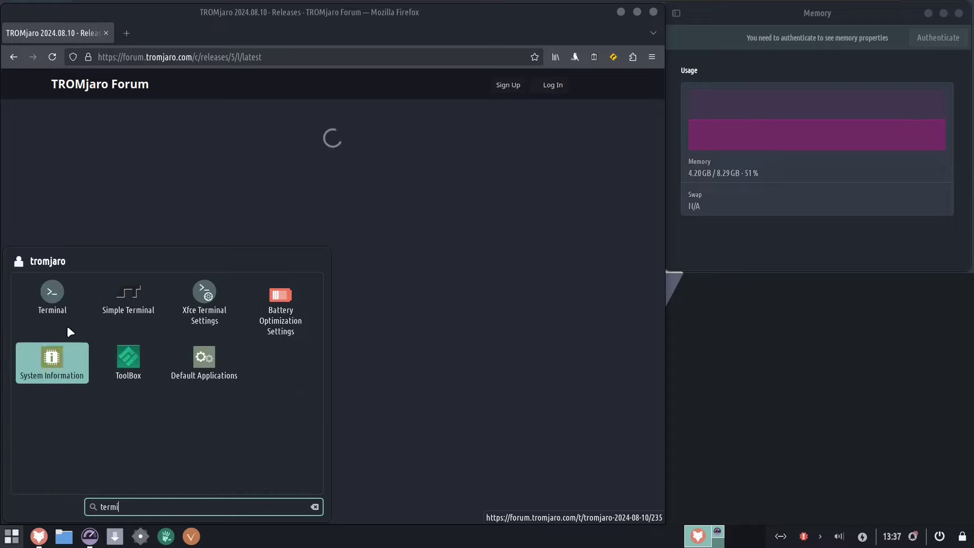
left_click(53, 299)
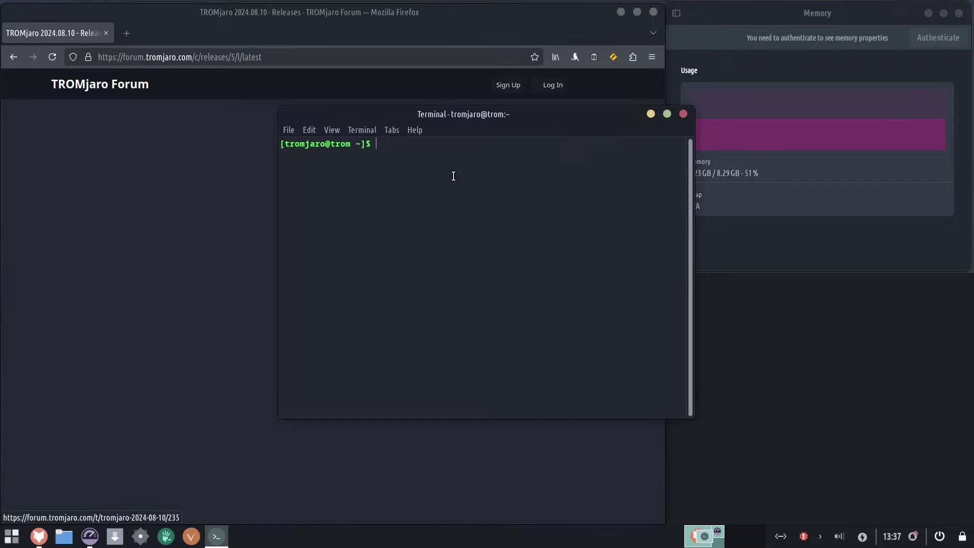
left_click_drag(475, 115, 673, 125)
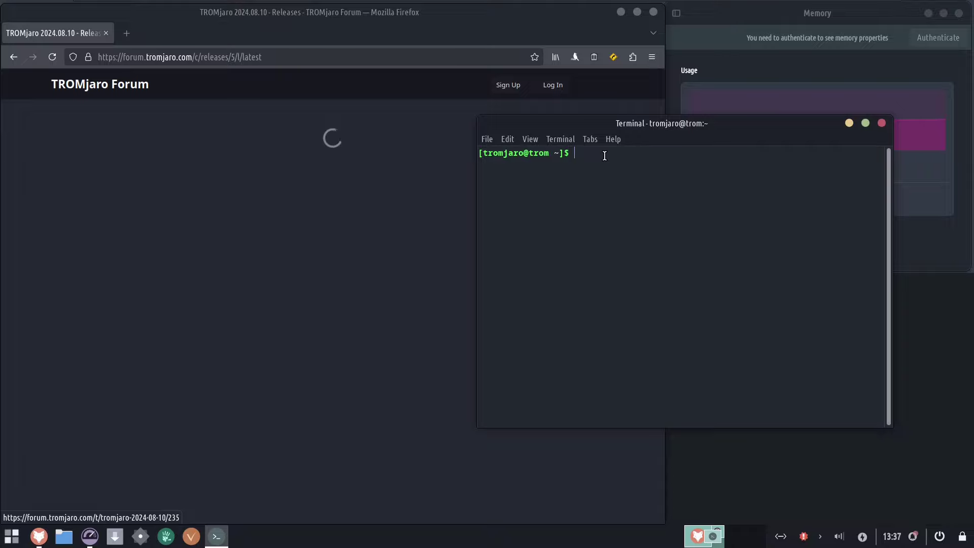
type("neofetch")
key("Return")
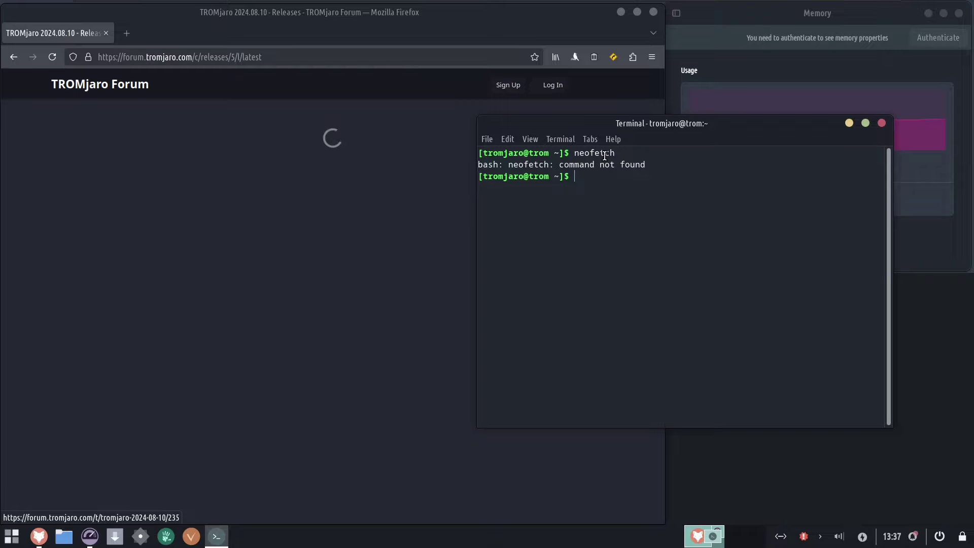
Step: Check the terminal's About information showing version 1.1.3
left_click(613, 140)
left_click(629, 173)
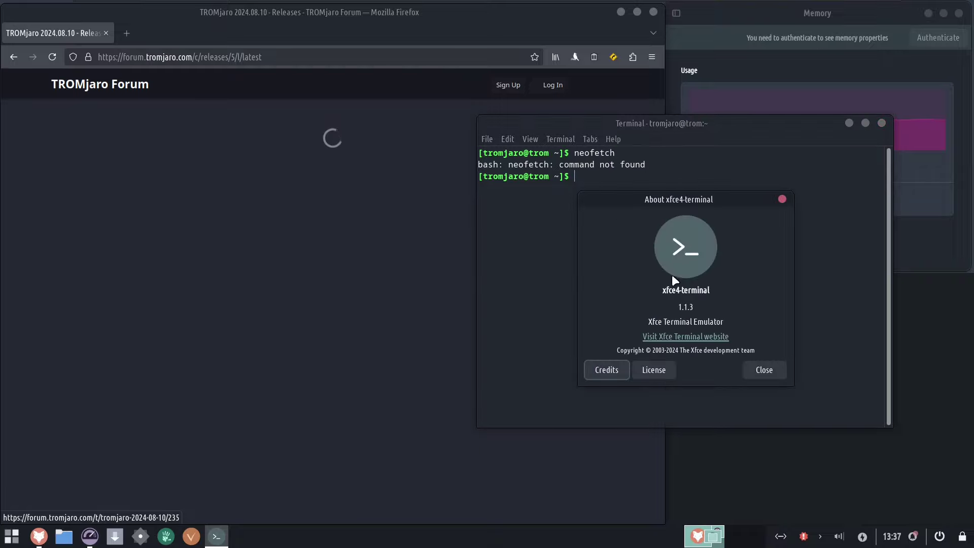
key("Tab")
left_click(768, 370)
Step: Apply the Black on White colour preset in the terminal preferences
left_click(509, 140)
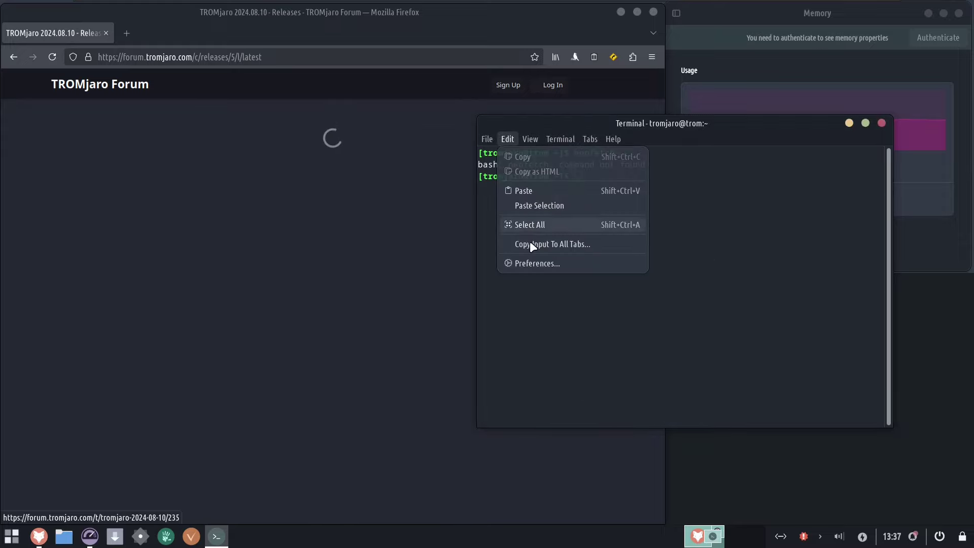
left_click(532, 260)
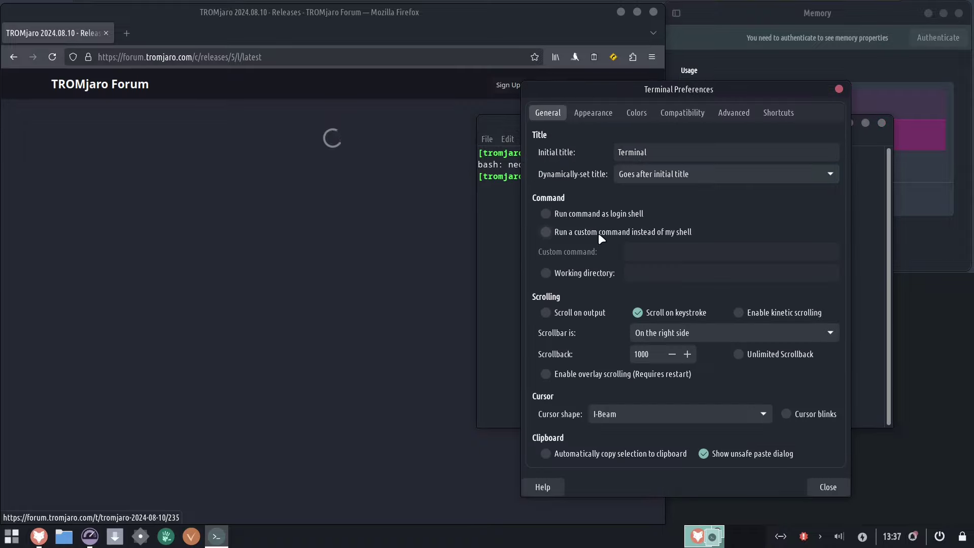
left_click(637, 114)
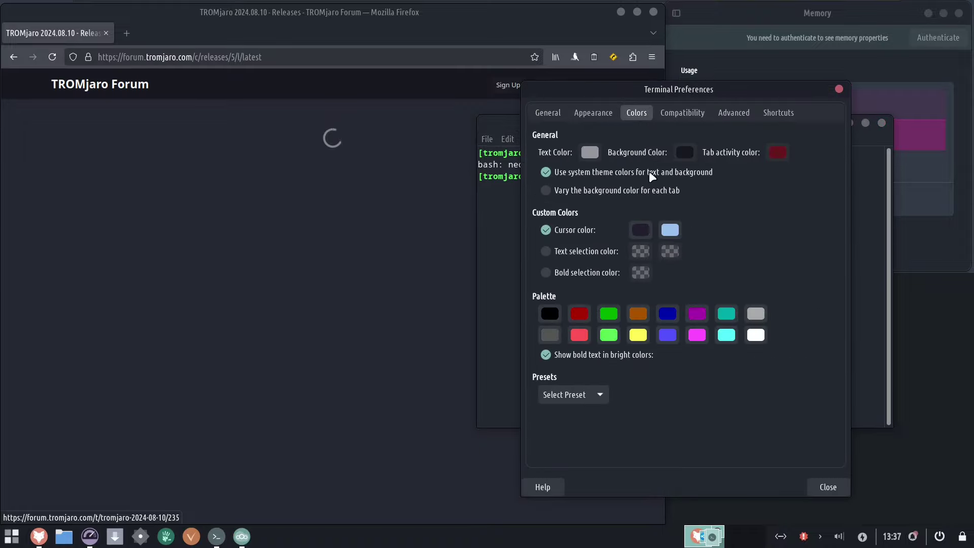
left_click(583, 397)
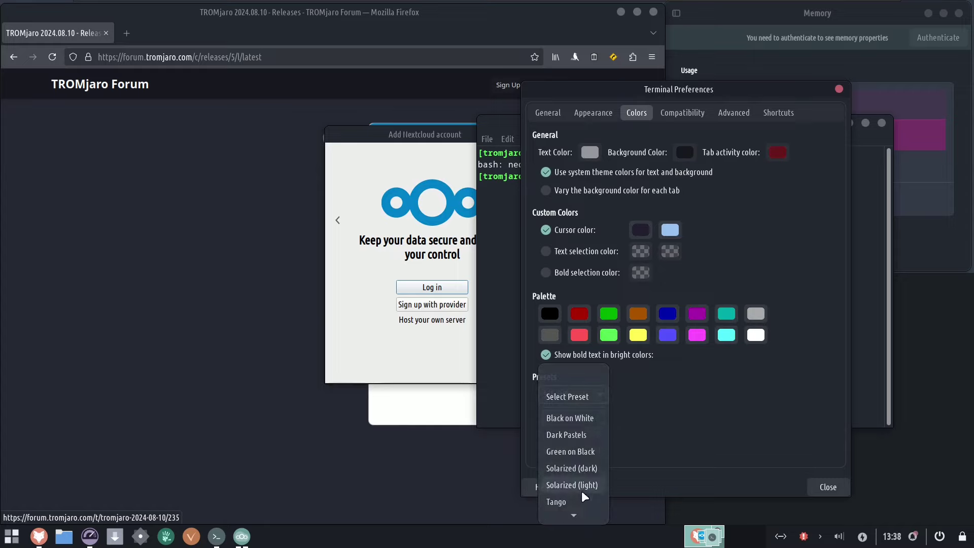
left_click(582, 423)
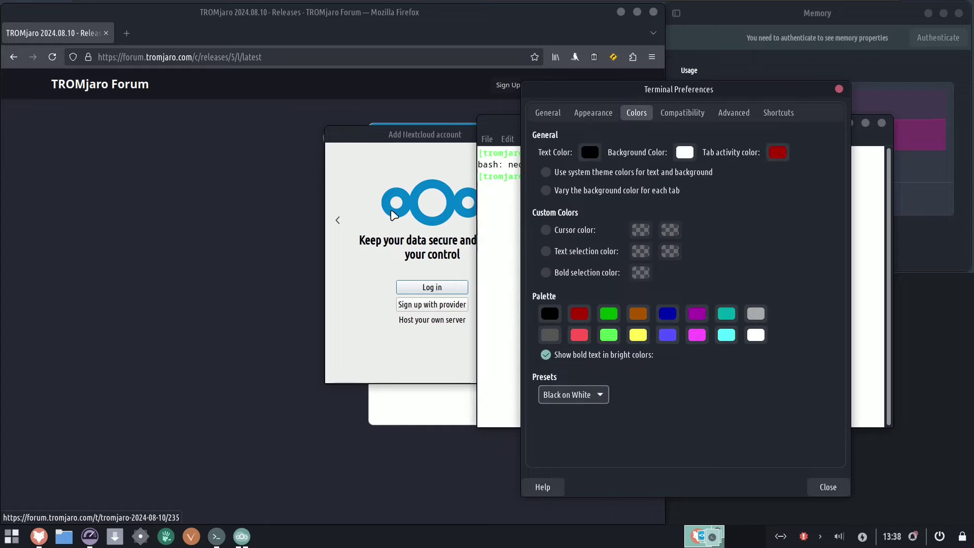
Step: Dismiss the Nextcloud sign-in, quit the Nextcloud client, and close the terminal preferences
left_click(528, 134)
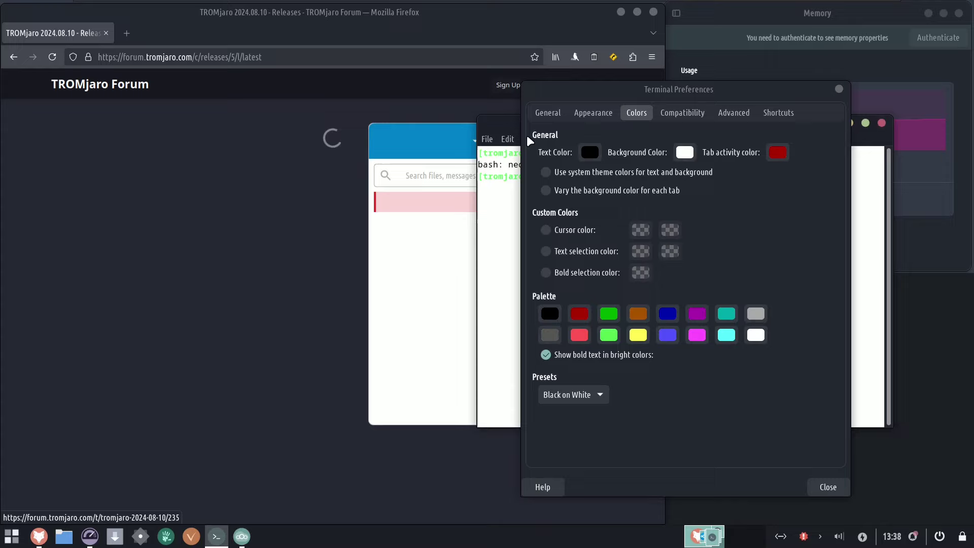
left_click(475, 140)
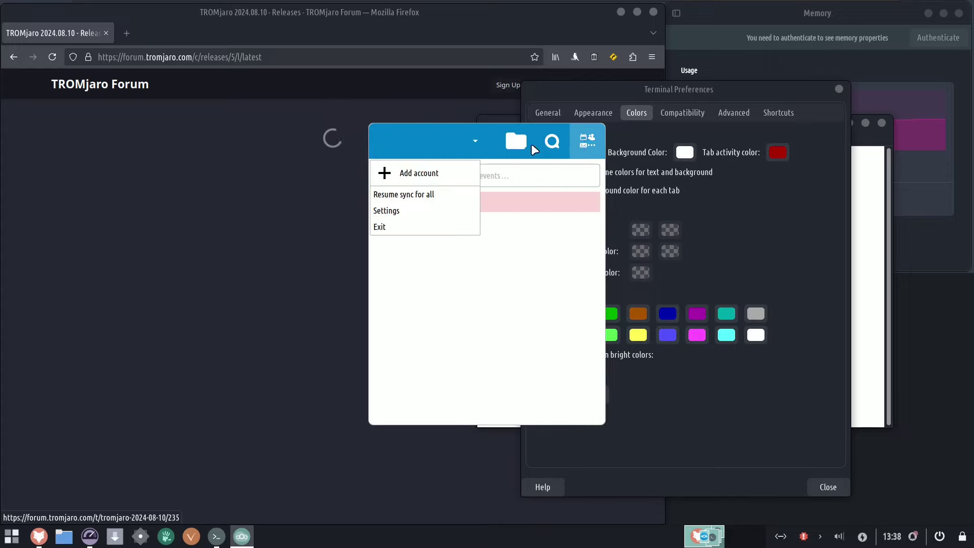
left_click(411, 226)
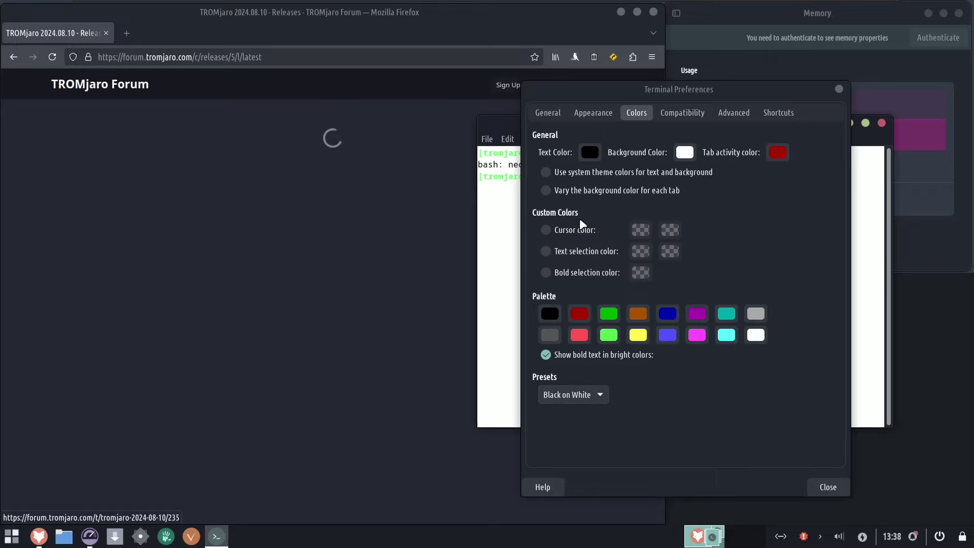
left_click(549, 113)
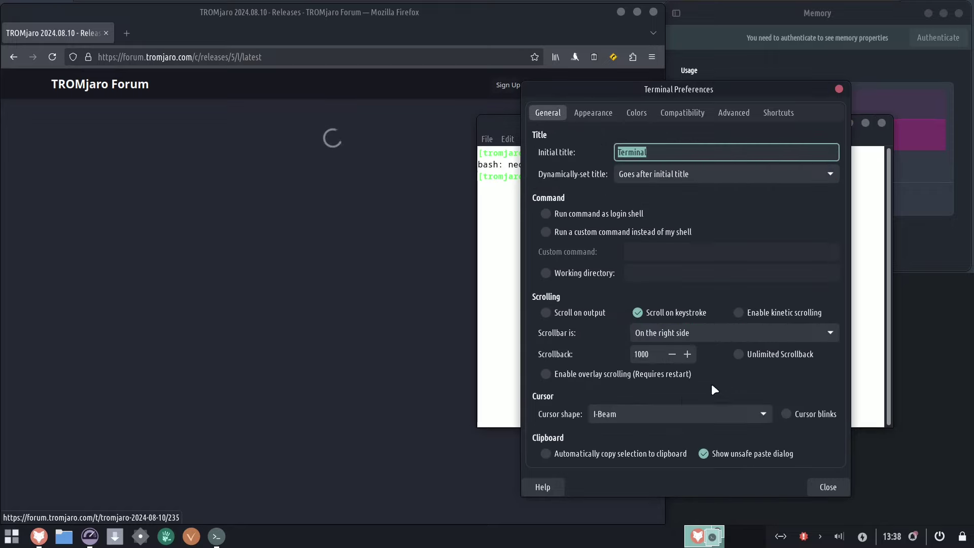
left_click(838, 90)
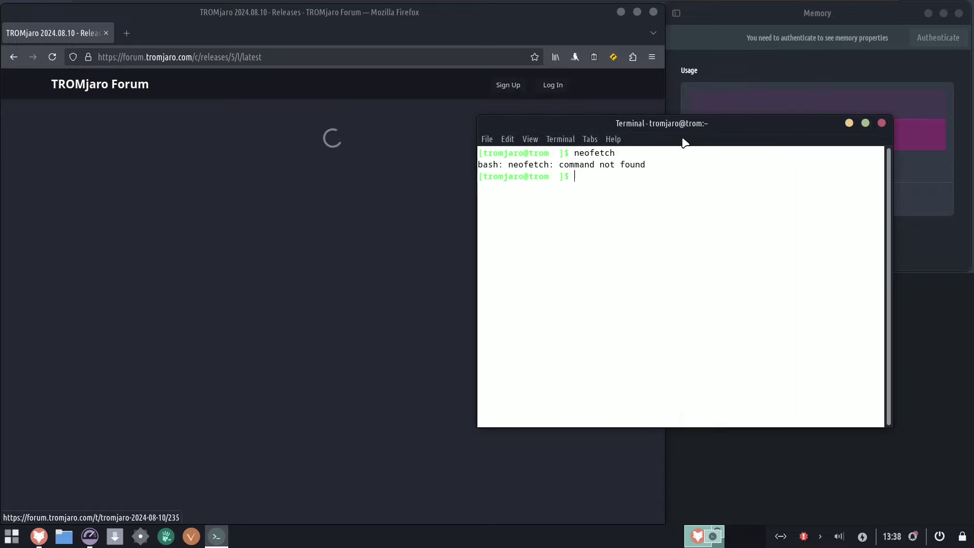
key("Escape")
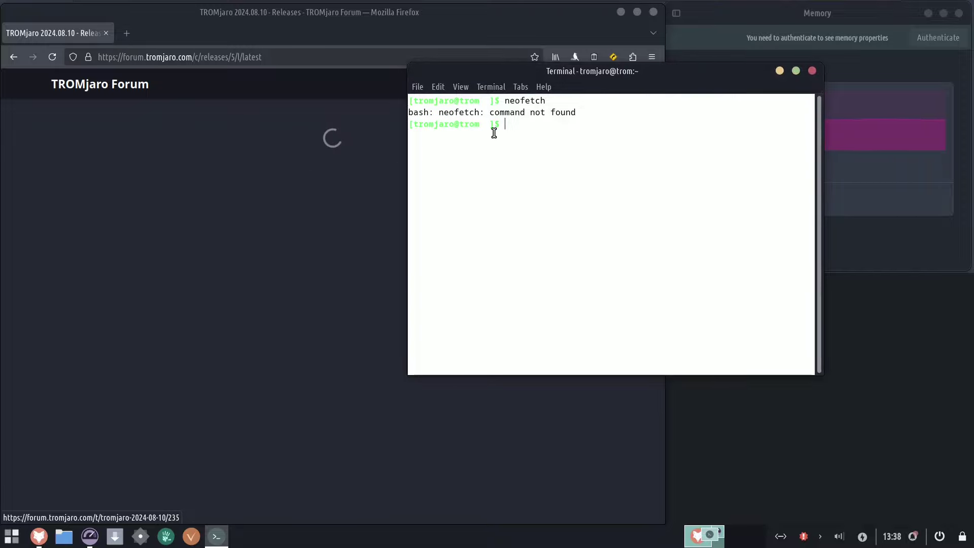
Step: Take Firefox back to the tromjaro.com home page, then maximize the terminal
left_click(220, 182)
left_click(13, 57)
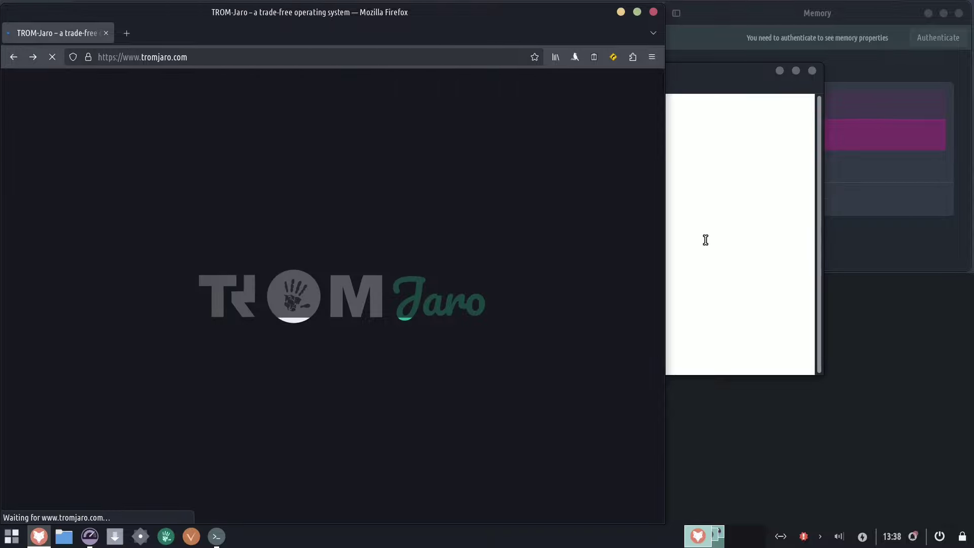
left_click(706, 240)
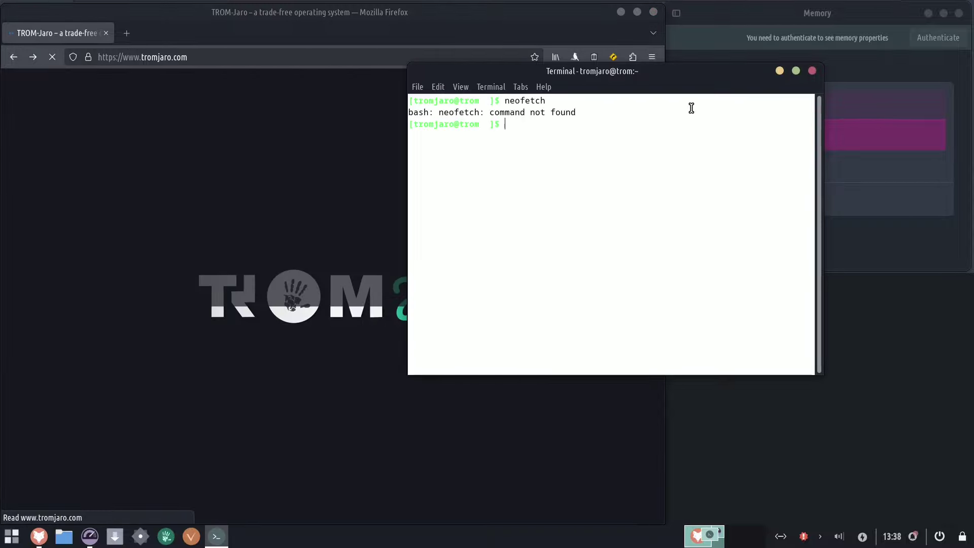
double_click(692, 73)
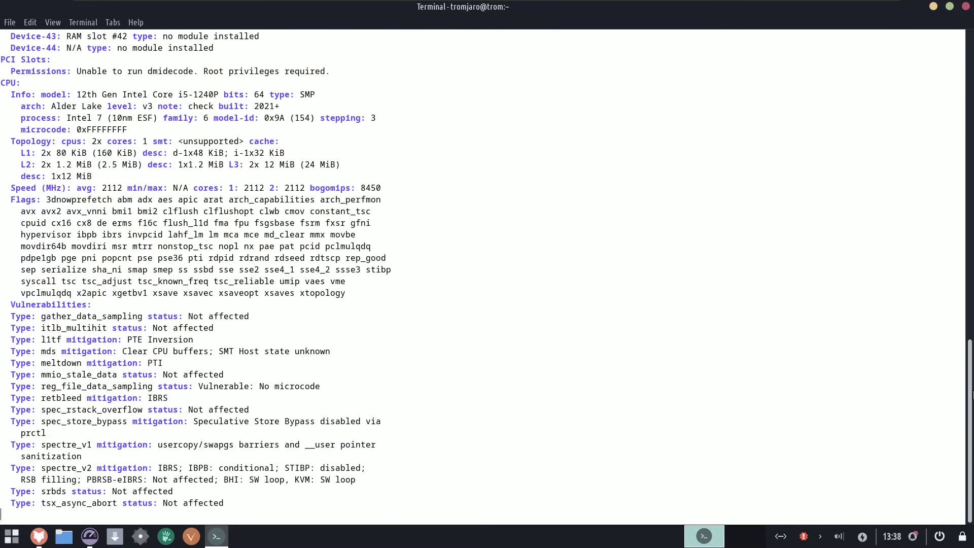
Step: Highlight the host, kernel, Xfce and Gtk versions in the inxi -sv8 report
left_click_drag(970, 390, 970, 260)
scroll(968, 180, "up", 10)
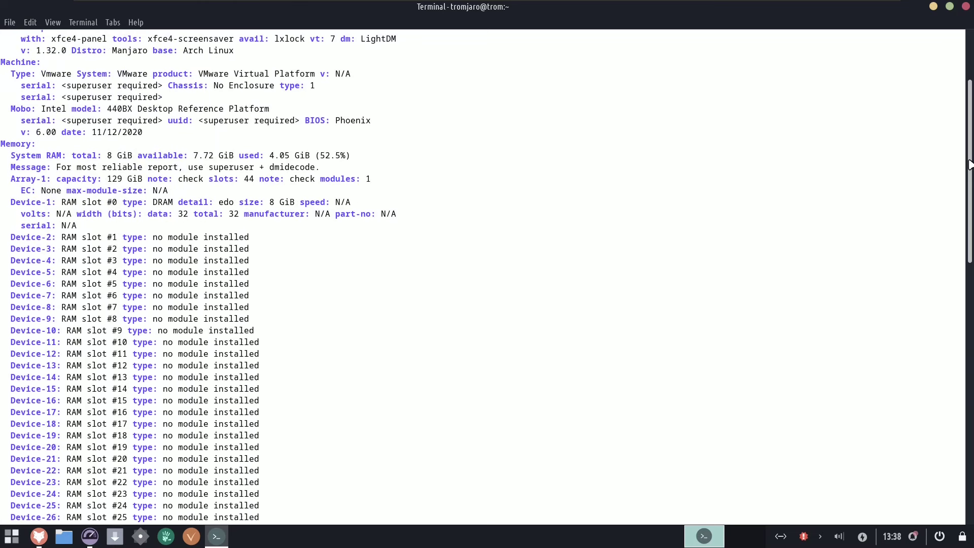
scroll(969, 133, "up", 3)
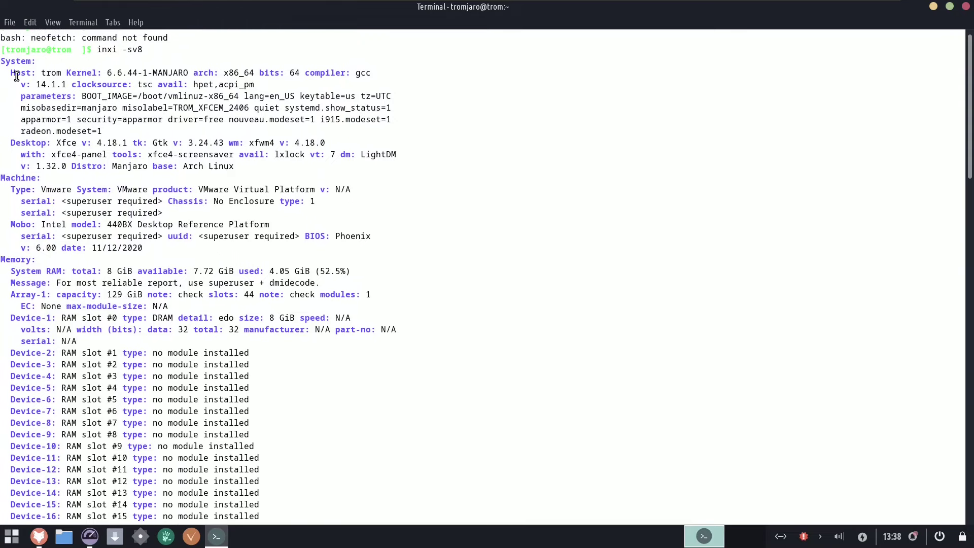
left_click_drag(10, 72, 62, 72)
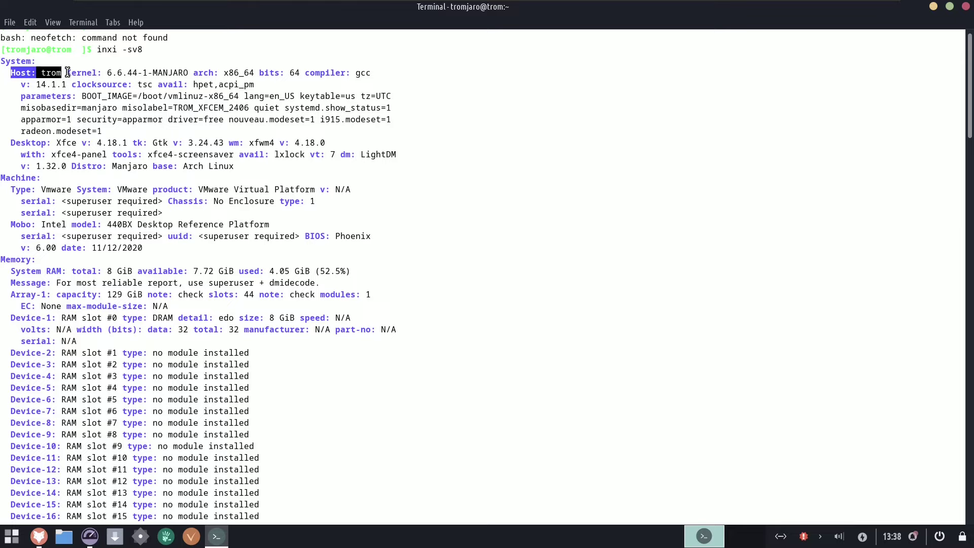
left_click_drag(66, 72, 108, 126)
left_click_drag(11, 143, 124, 141)
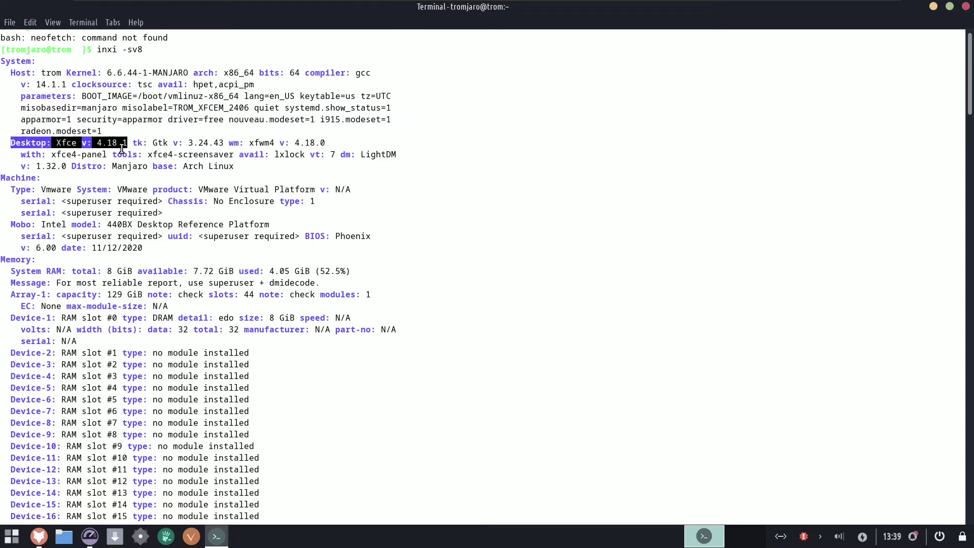
left_click_drag(132, 143, 323, 144)
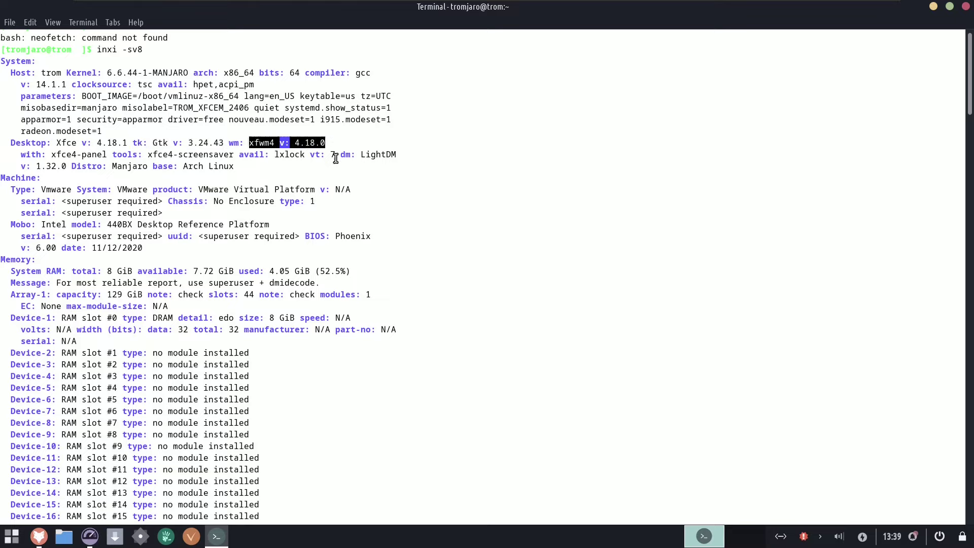
Step: Highlight the LightDM, Manjaro, Arch base, Machine details and RAM lines in the report
left_click(311, 190)
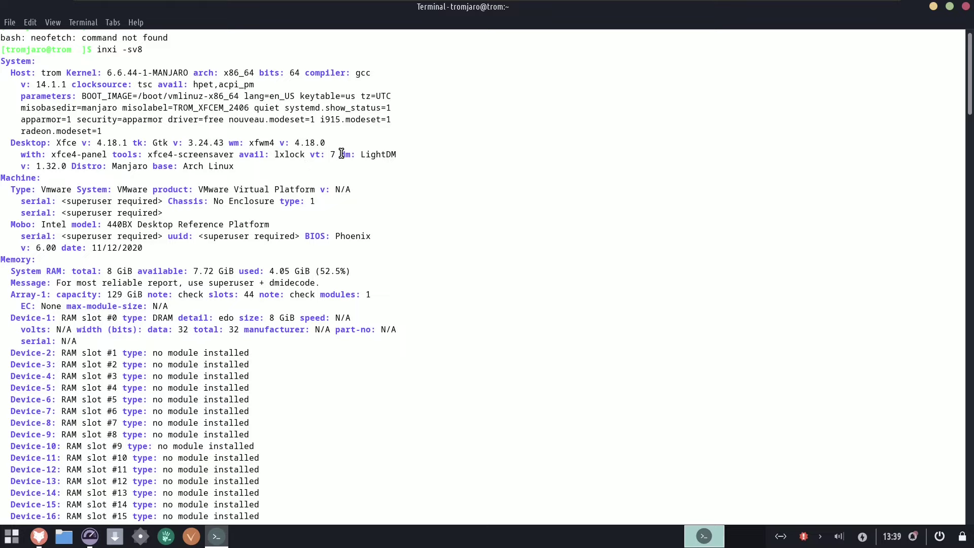
left_click_drag(342, 154, 69, 165)
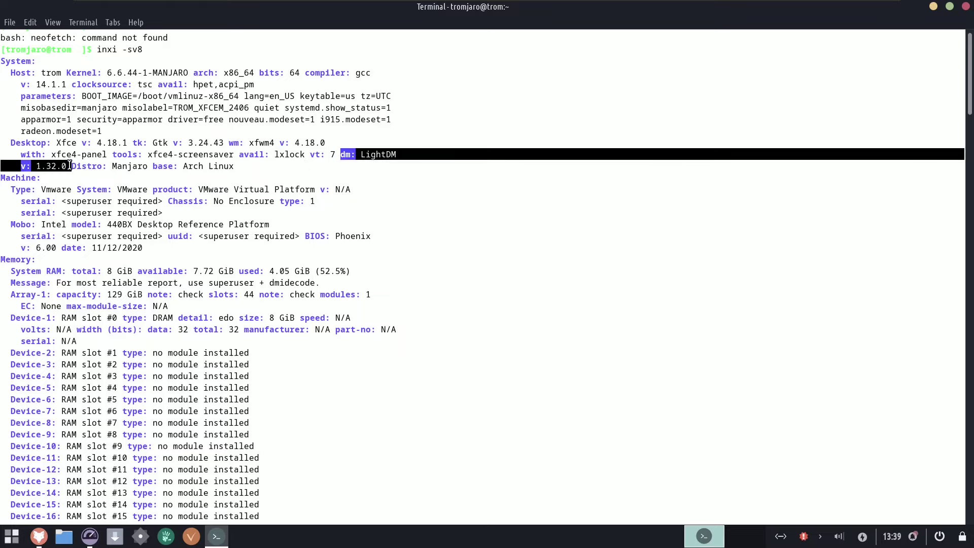
left_click(256, 170)
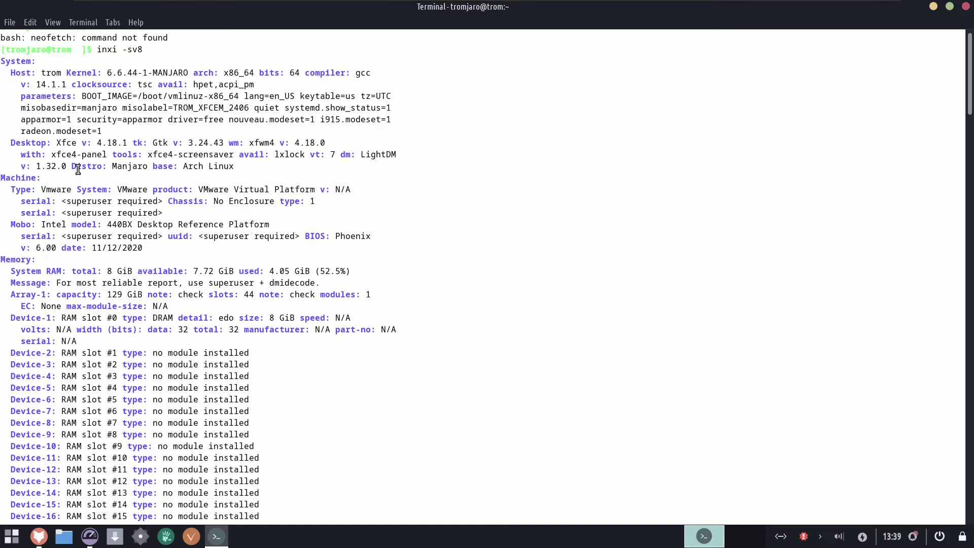
left_click_drag(72, 168, 242, 168)
left_click(254, 225)
left_click_drag(4, 177, 227, 214)
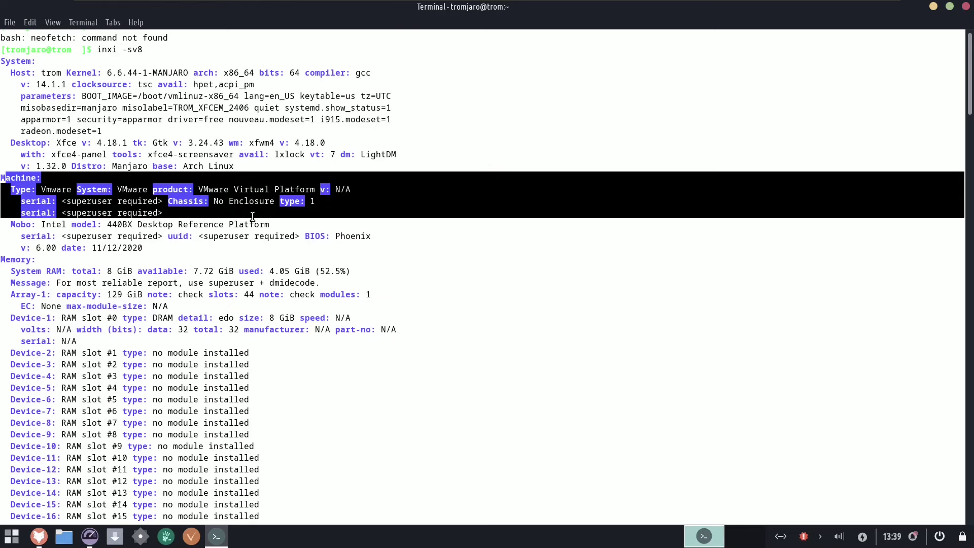
left_click(198, 206)
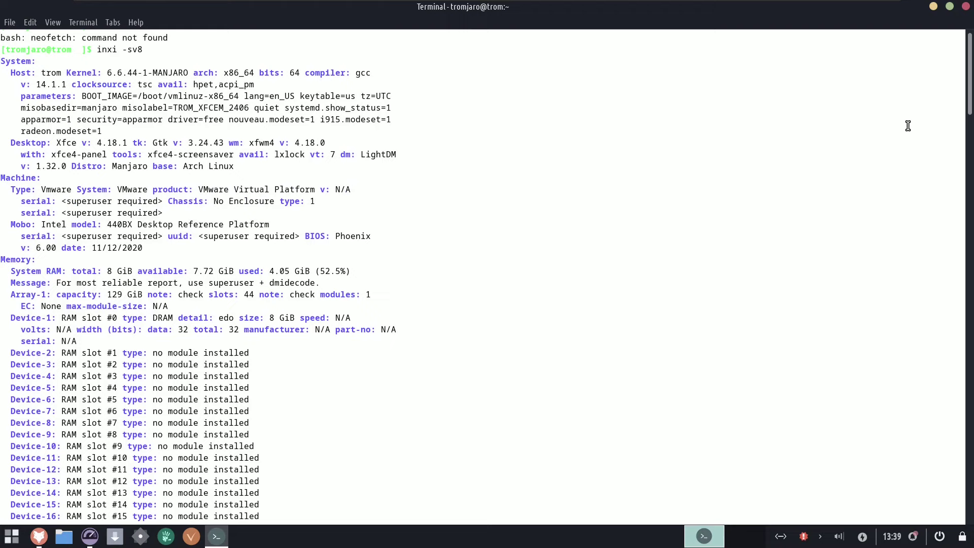
left_click_drag(966, 106, 961, 131)
left_click_drag(46, 138, 303, 134)
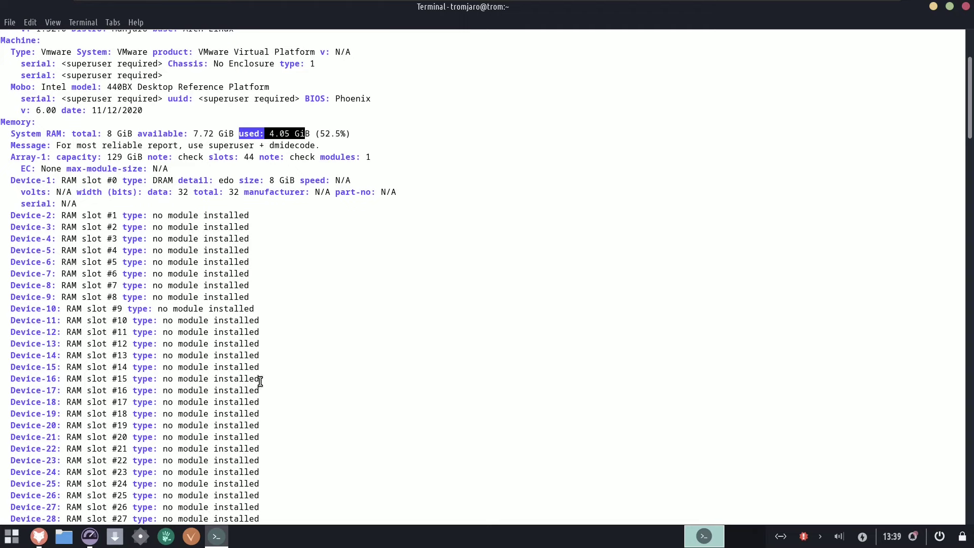
left_click_drag(964, 133, 967, 224)
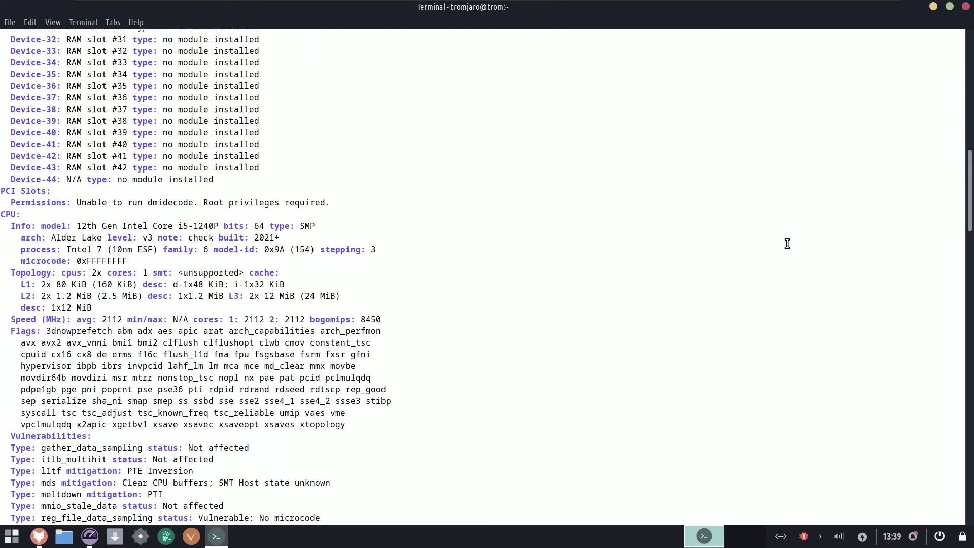
left_click_drag(5, 215, 222, 257)
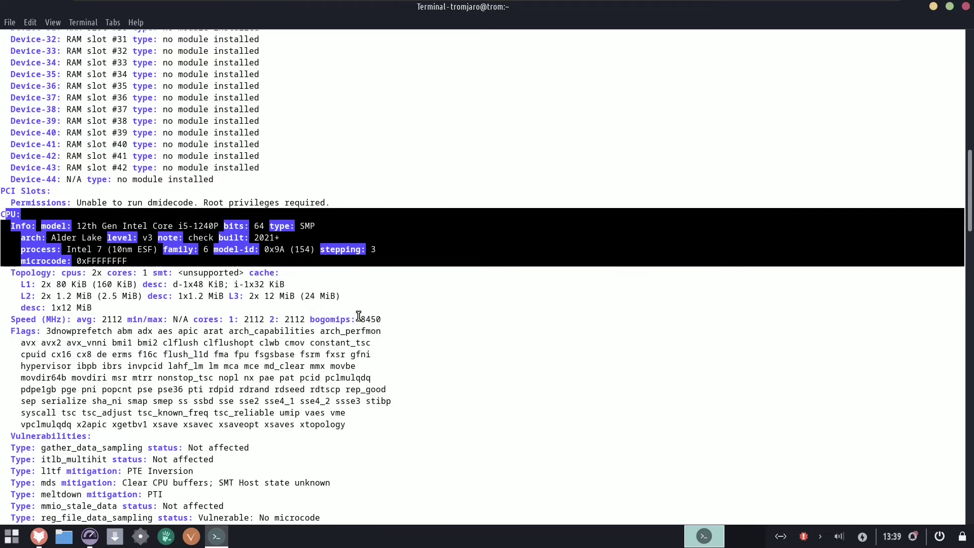
left_click_drag(967, 197, 966, 232)
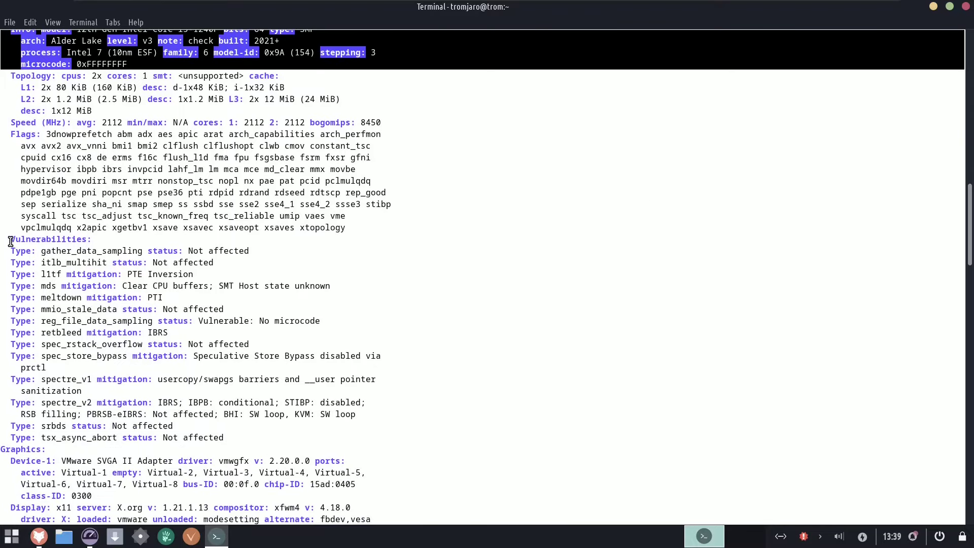
left_click_drag(10, 239, 254, 427)
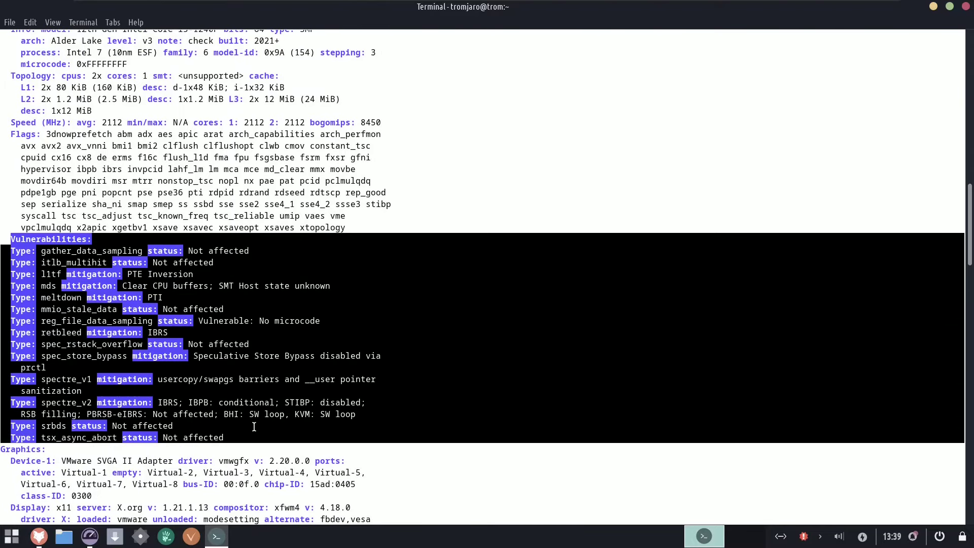
left_click_drag(970, 228, 969, 277)
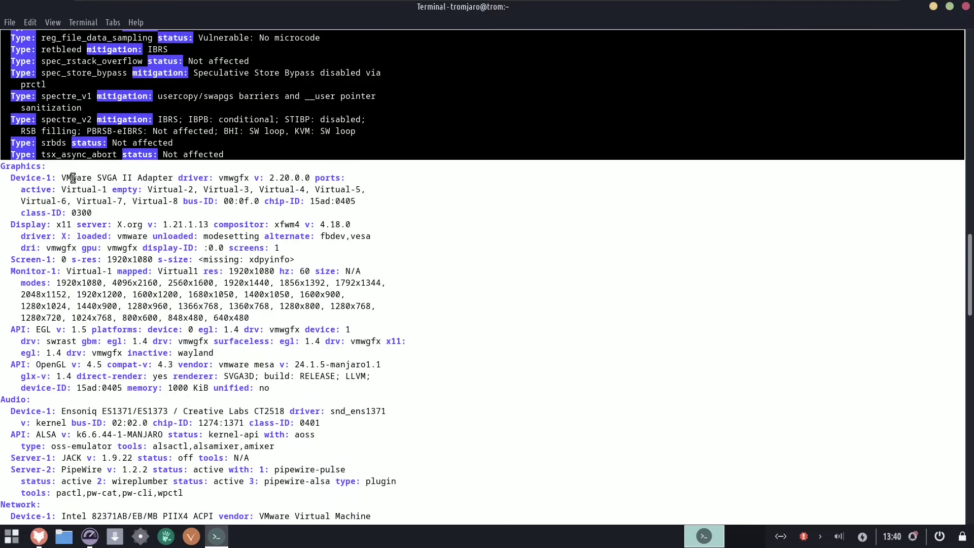
left_click_drag(219, 180, 313, 180)
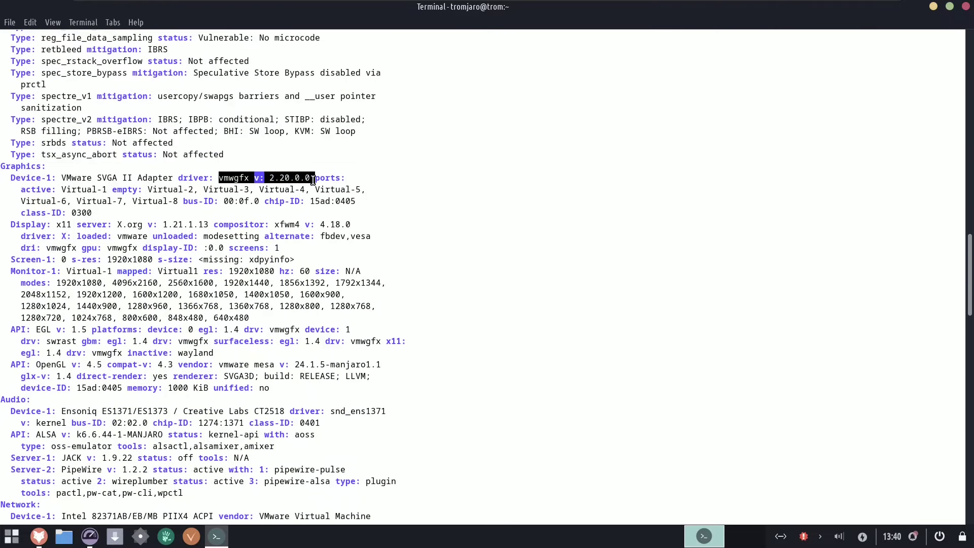
left_click(453, 167)
left_click_drag(10, 226, 215, 224)
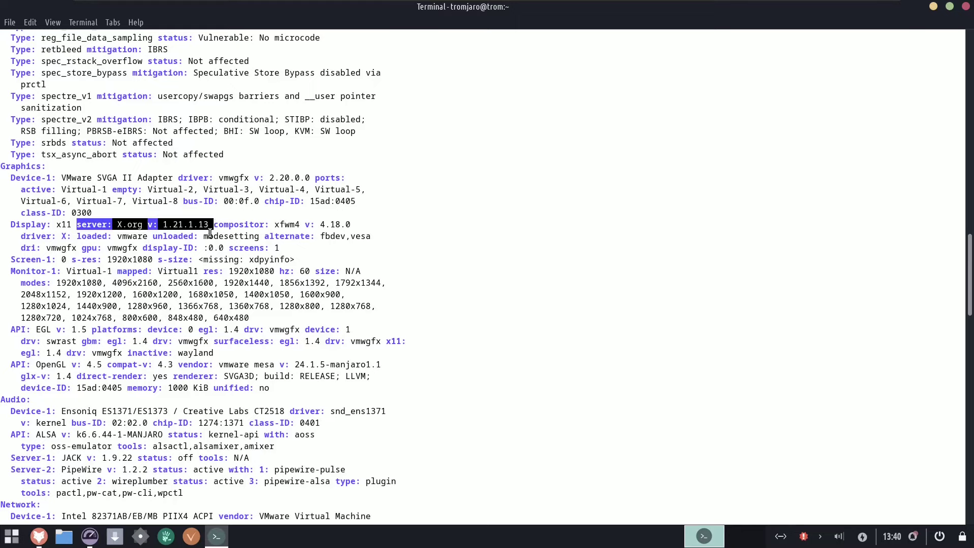
left_click_drag(270, 225, 350, 225)
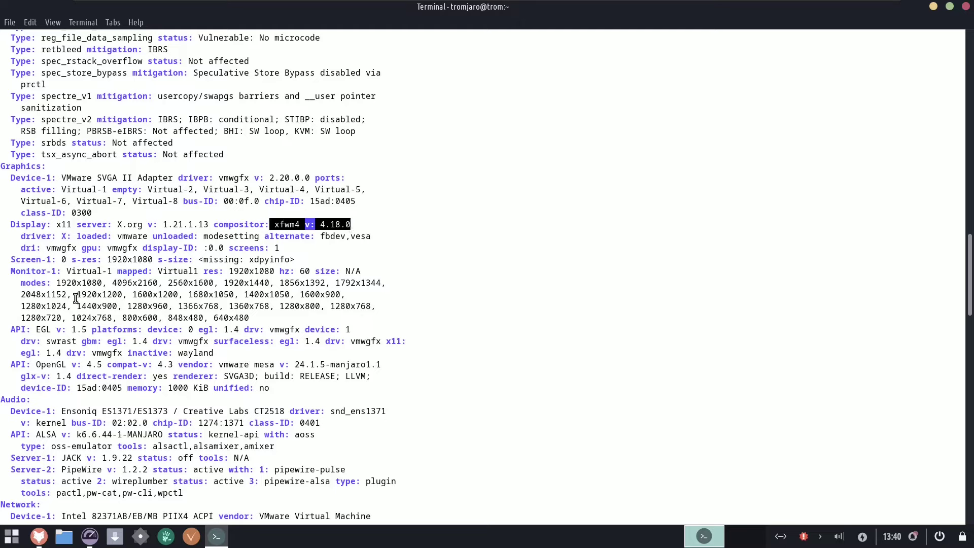
left_click_drag(11, 272, 264, 315)
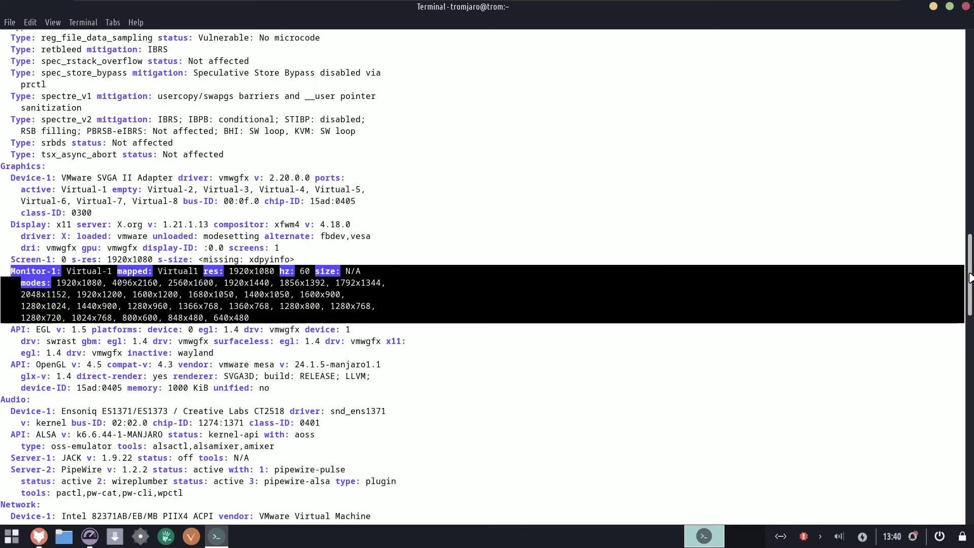
scroll(220, 208, "down", 5)
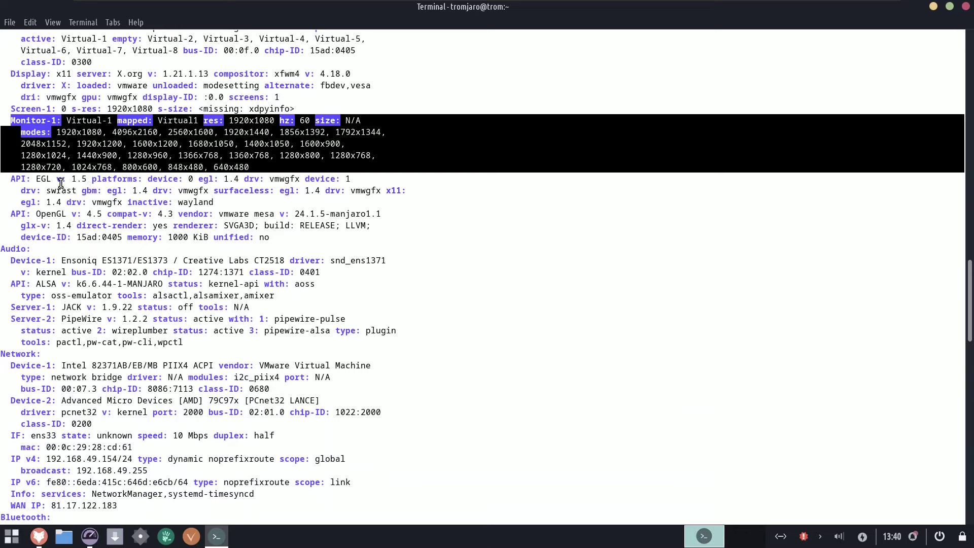
left_click_drag(31, 181, 163, 192)
left_click_drag(32, 216, 177, 216)
left_click(115, 219)
left_click(203, 254)
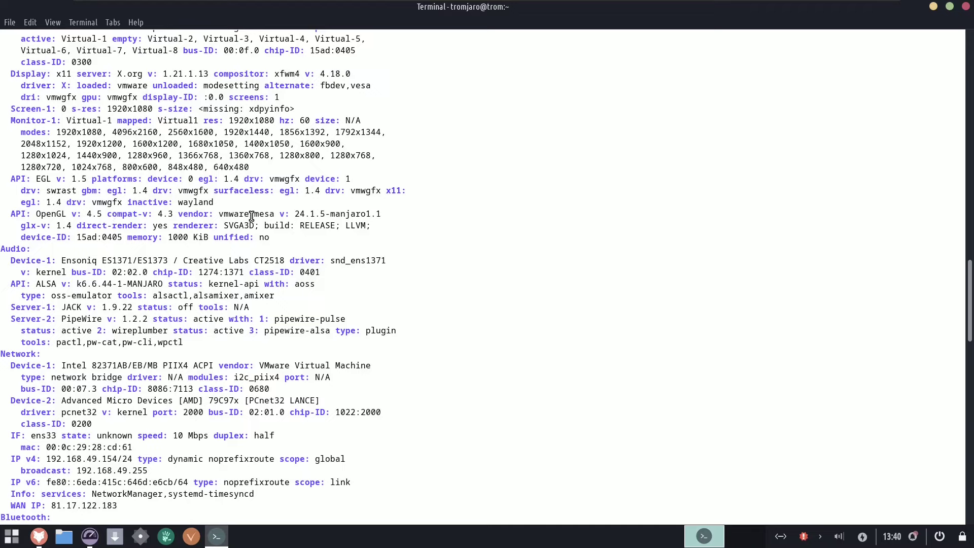
left_click_drag(249, 218, 327, 218)
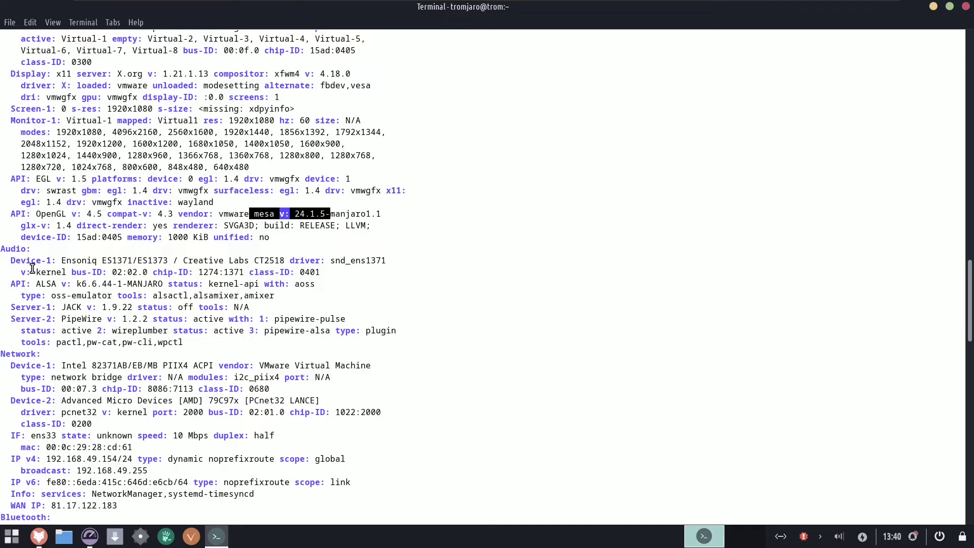
left_click_drag(32, 283, 147, 283)
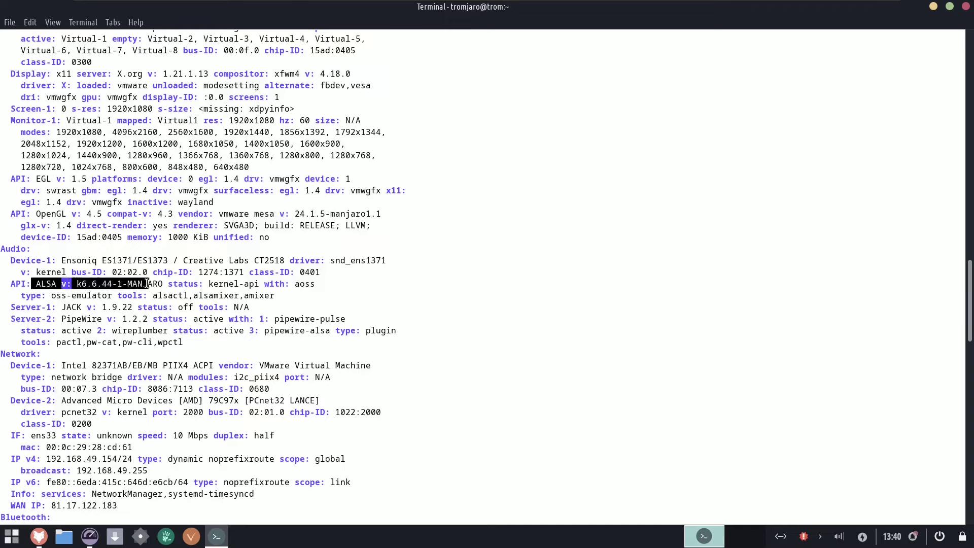
mouse_move(62, 307)
left_mouse_down()
mouse_move(133, 309)
mouse_move(146, 320)
mouse_move(66, 320)
left_mouse_up()
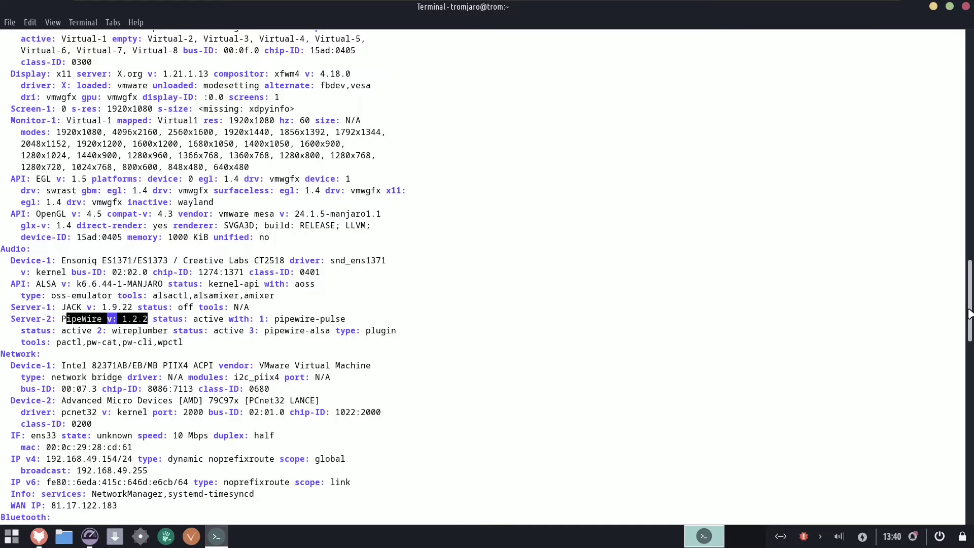
left_click_drag(969, 314, 963, 498)
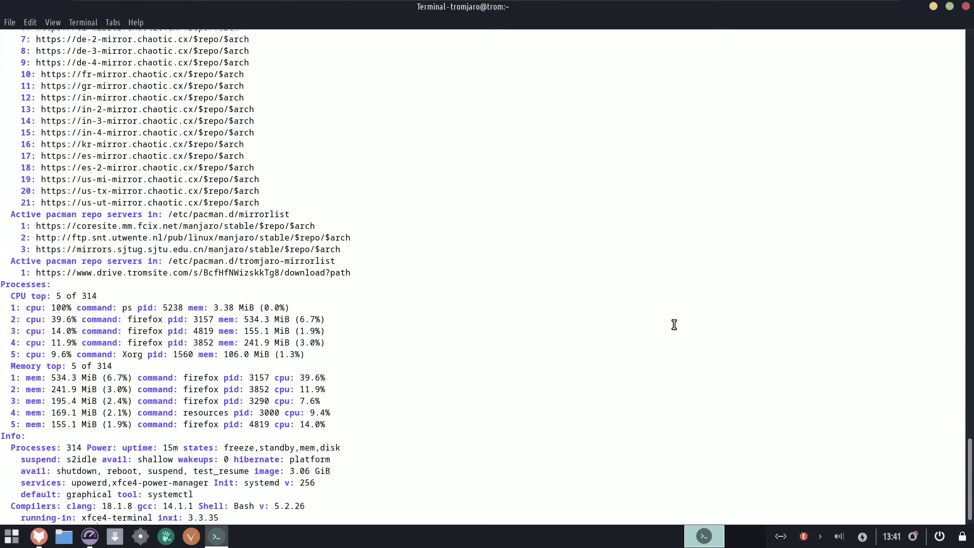
left_click_drag(81, 447, 16, 449)
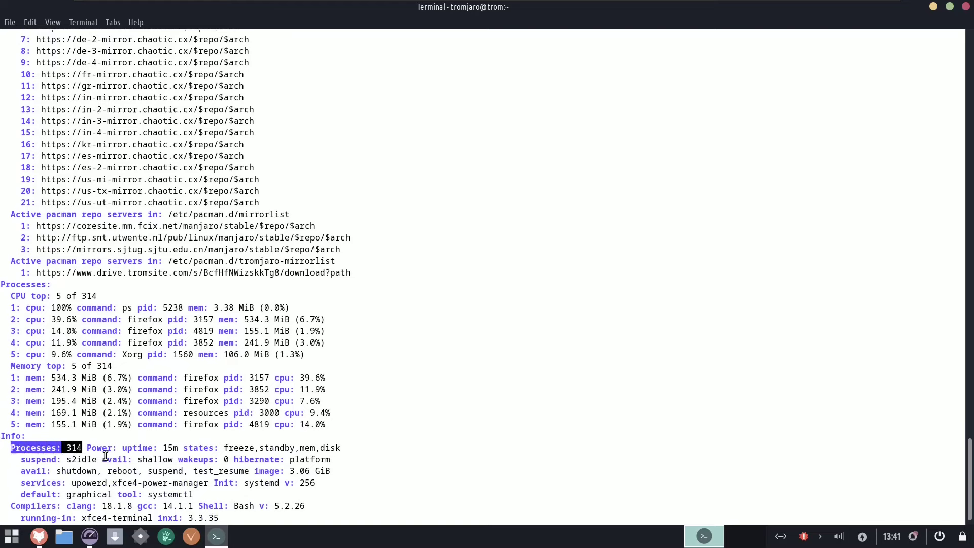
left_click_drag(118, 448, 182, 450)
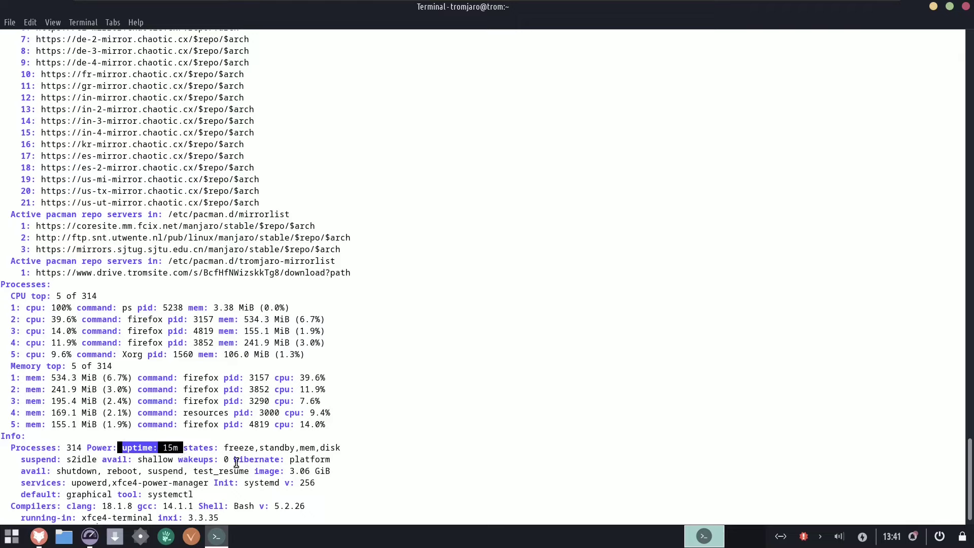
left_click(287, 469)
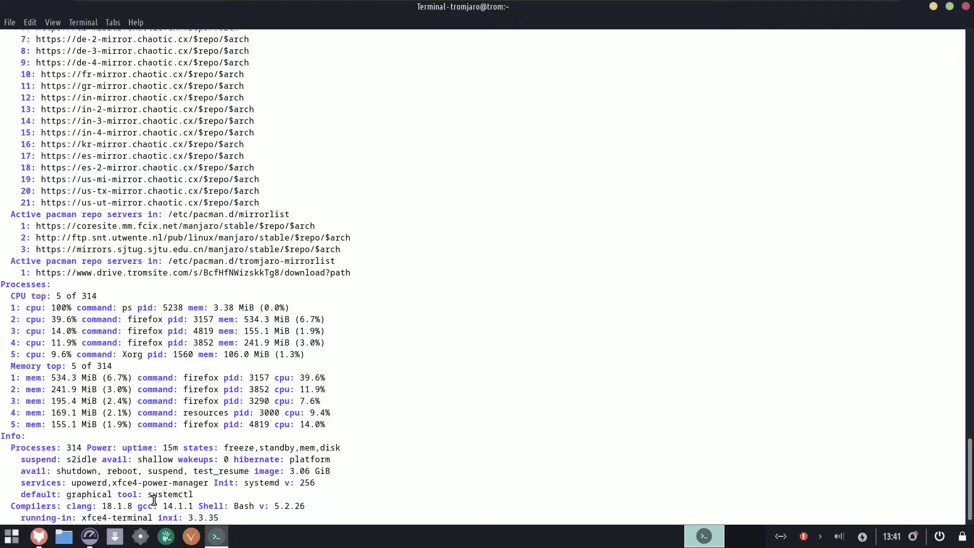
left_click_drag(243, 483, 315, 482)
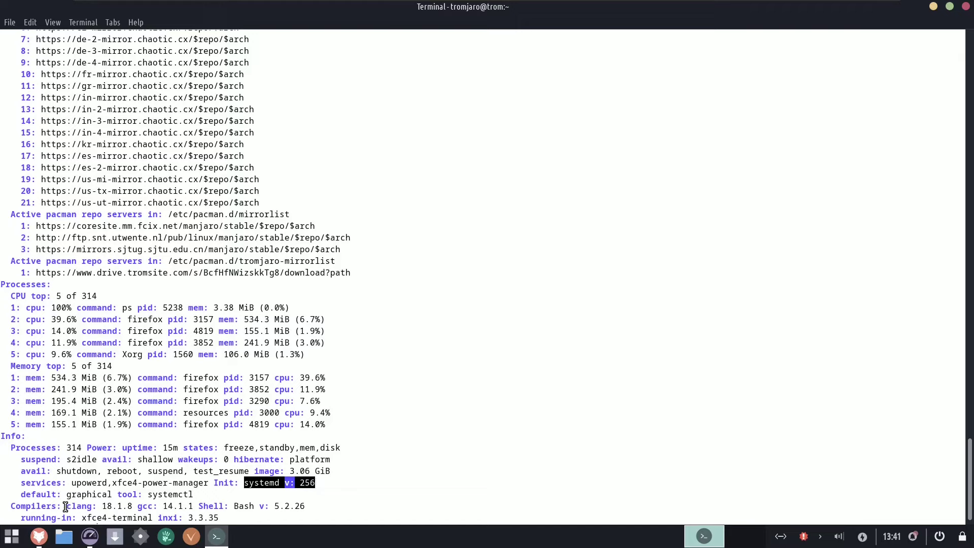
left_click_drag(66, 506, 158, 515)
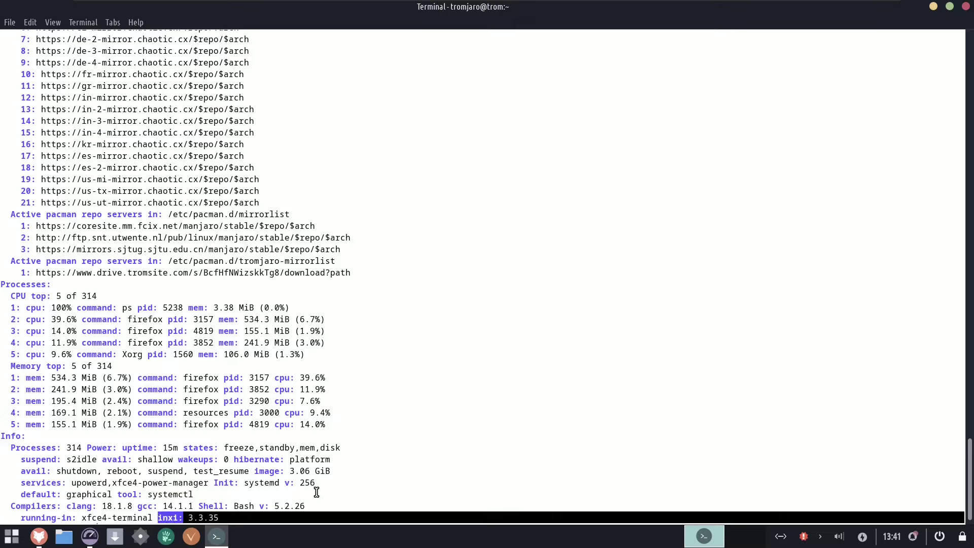
left_click_drag(319, 492, 303, 508)
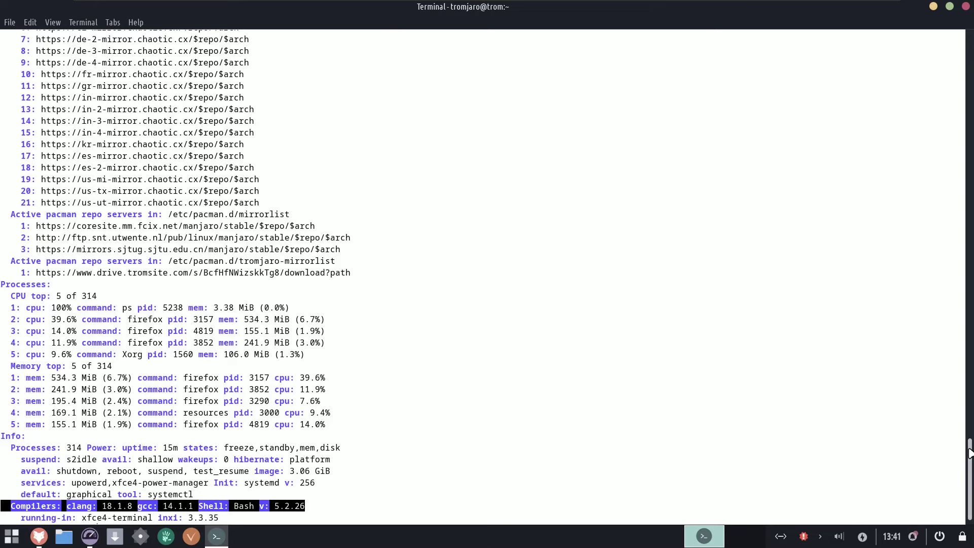
scroll(969, 480, "down", 1)
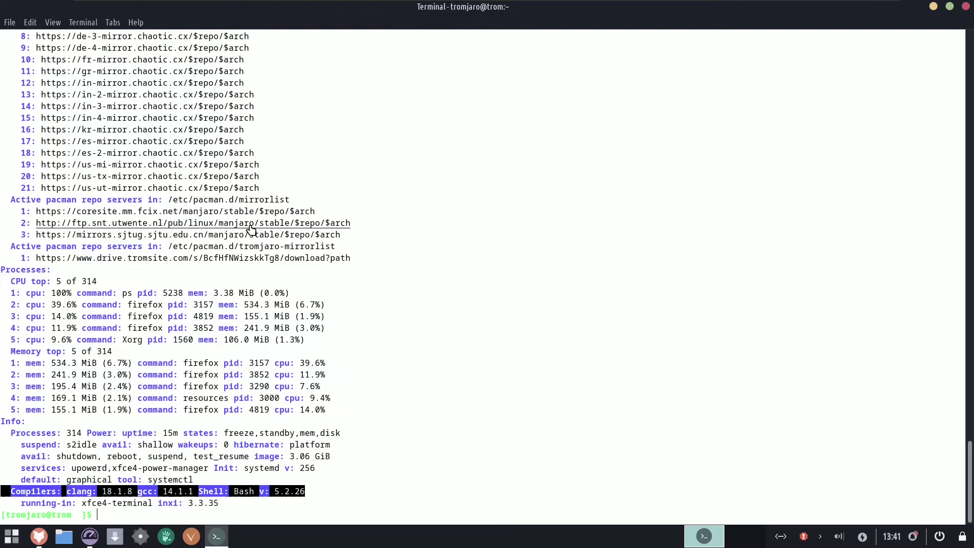
Step: Run the inxi, inxi -b and inxi -F system reports
left_click(185, 510)
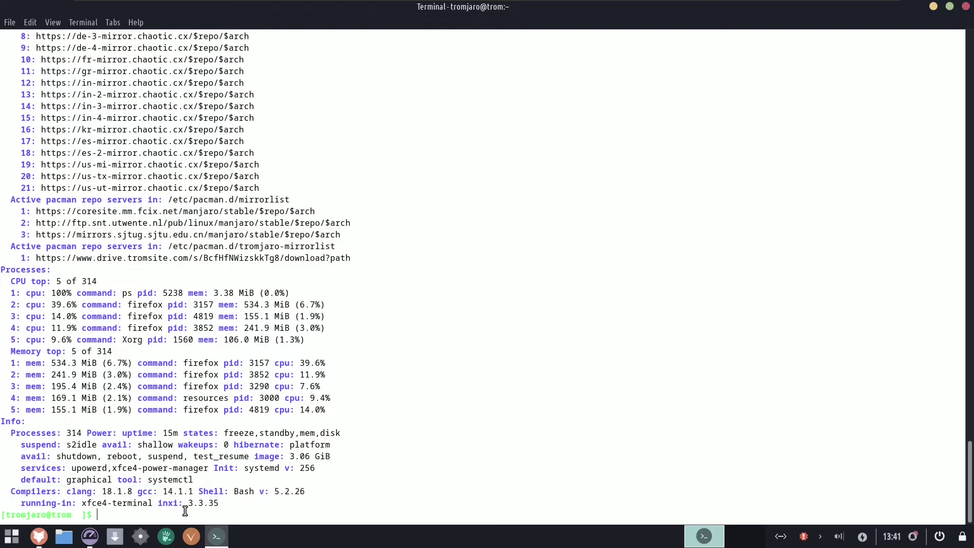
type("inxi")
key("Return")
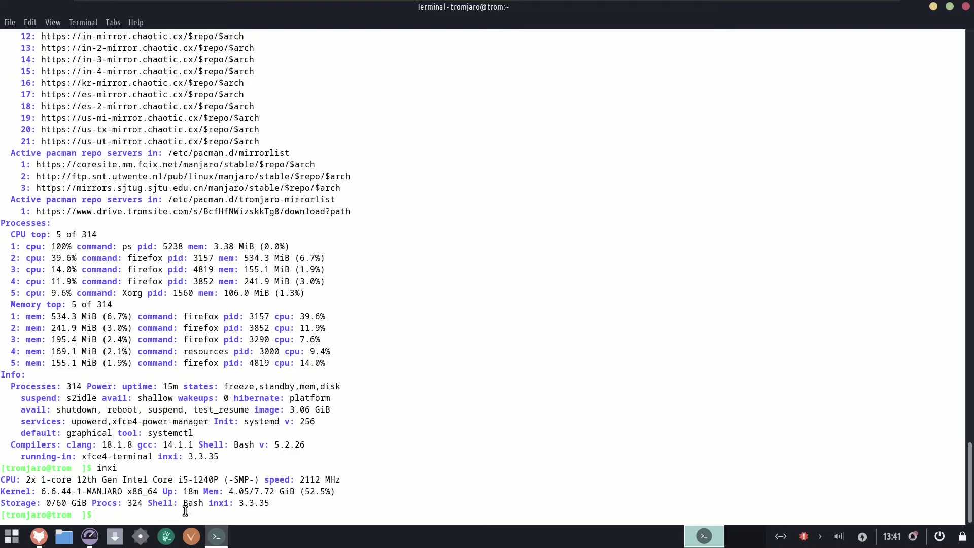
type("inxi -G")
key("Return")
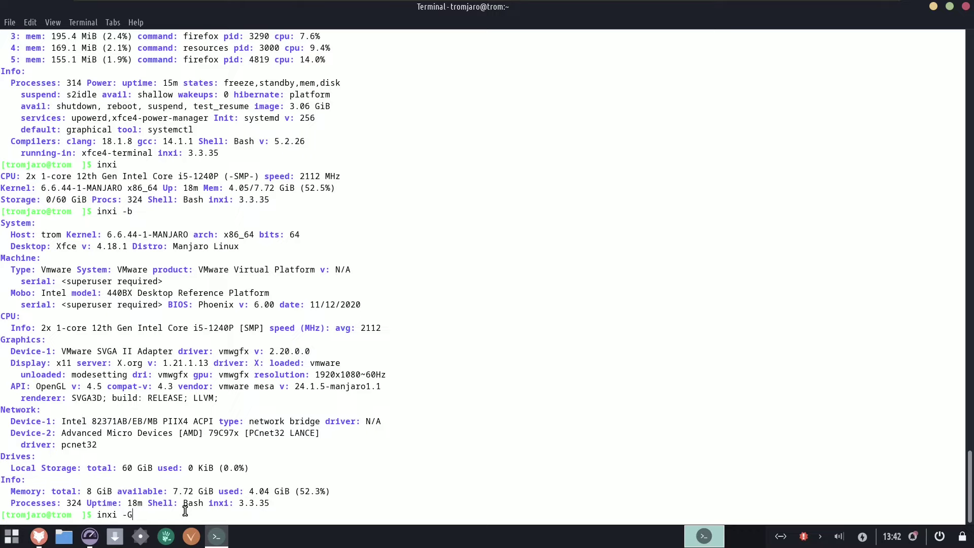
key("Return")
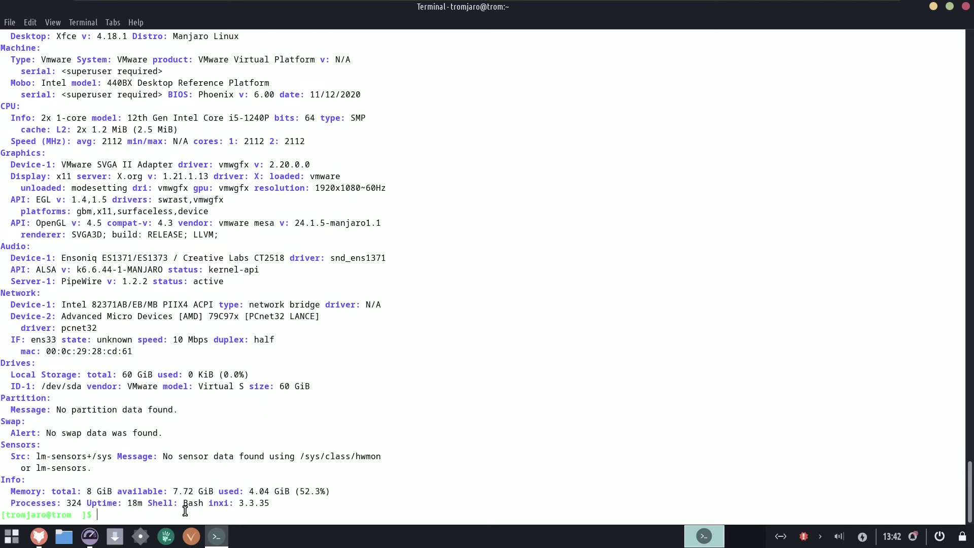
Step: Show graphics-only details with inxi -G and print the /etc/issue welcome banner
type("xi -G")
key("Return")
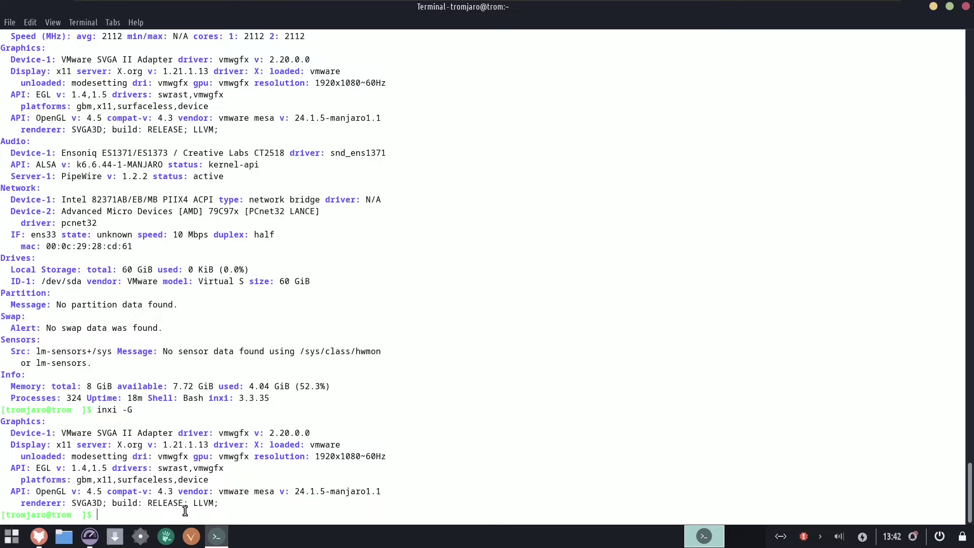
type("cat /etc/issue")
key("Return")
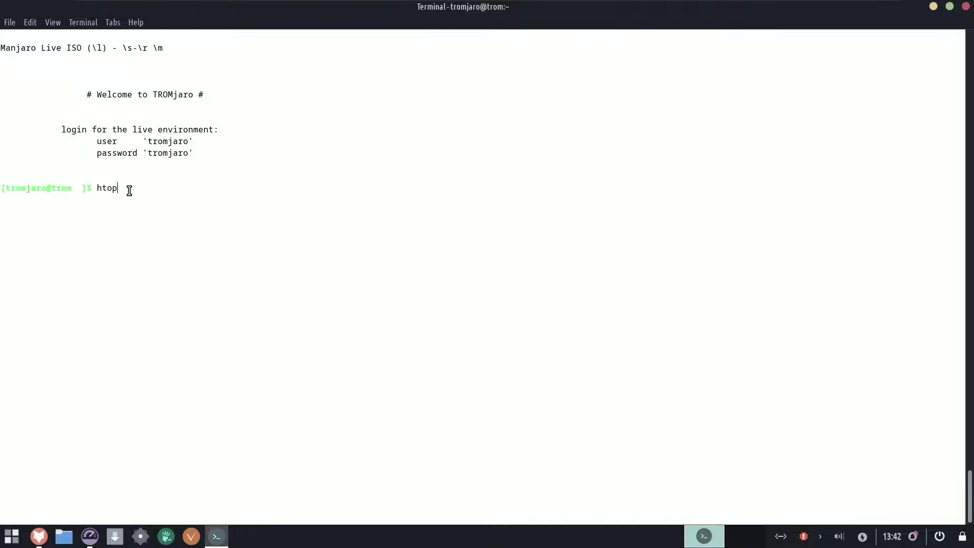
Step: Run htop, which isn't installed, then close the terminal window
key("Return")
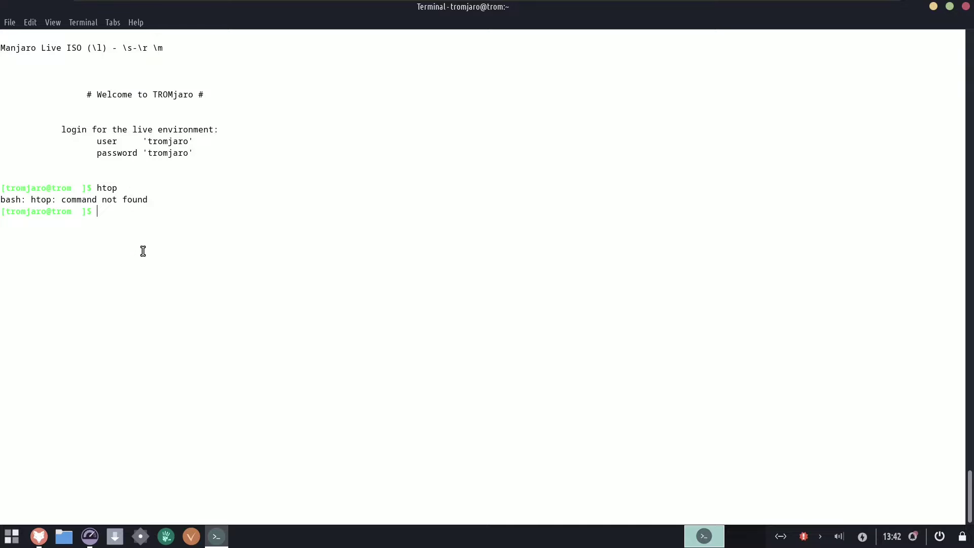
left_click(966, 7)
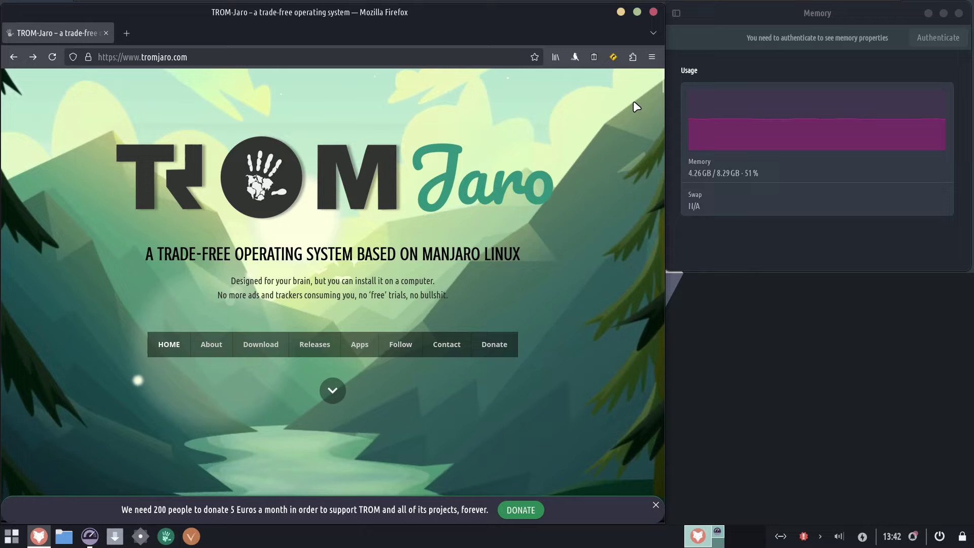
Step: Open Download, plus Apps and Releases in background tabs, ending on the Releases forum tab
scroll(660, 88, "down", 10)
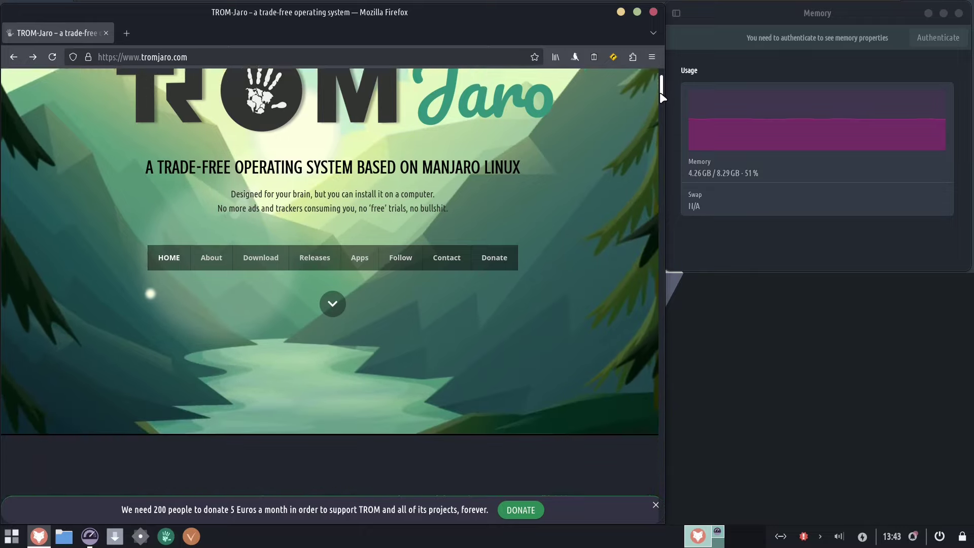
scroll(663, 93, "up", 10)
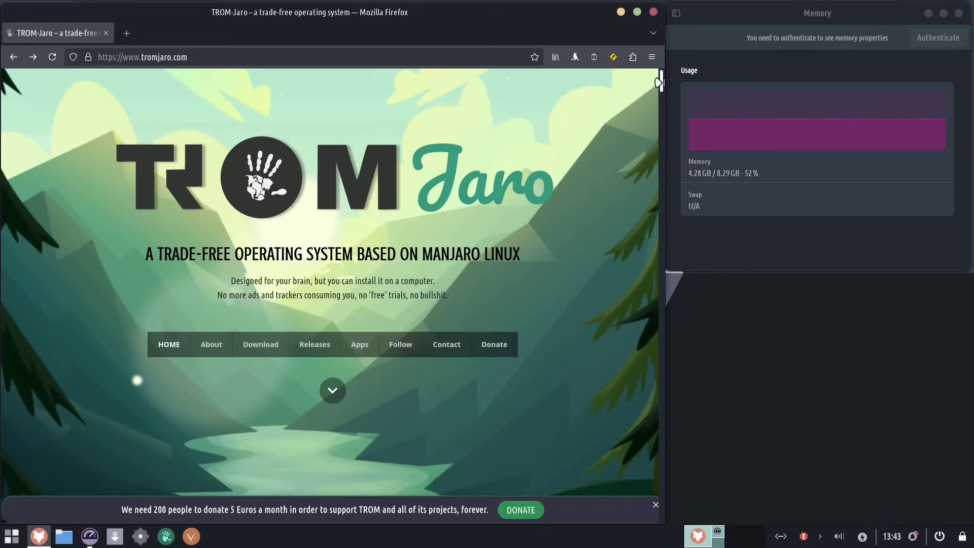
left_click(257, 348)
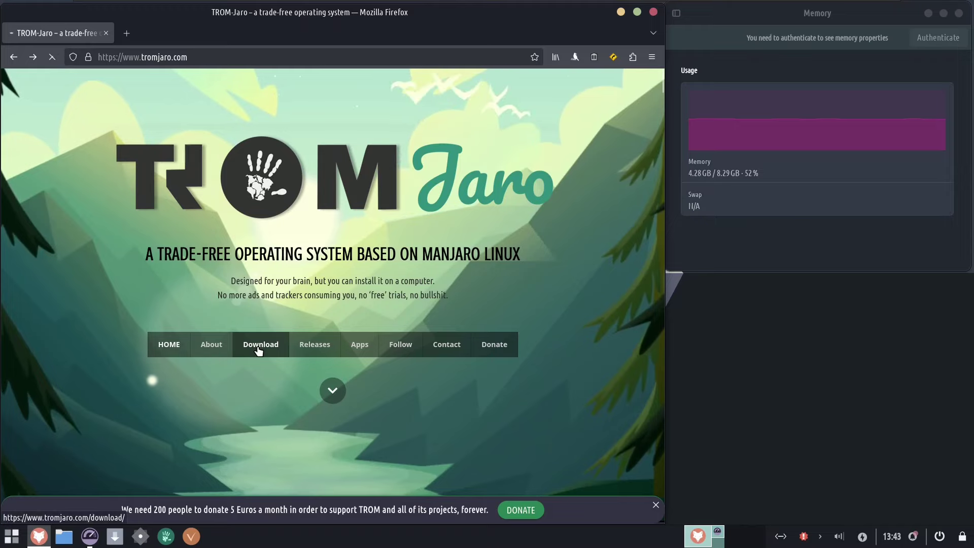
middle_click(359, 345)
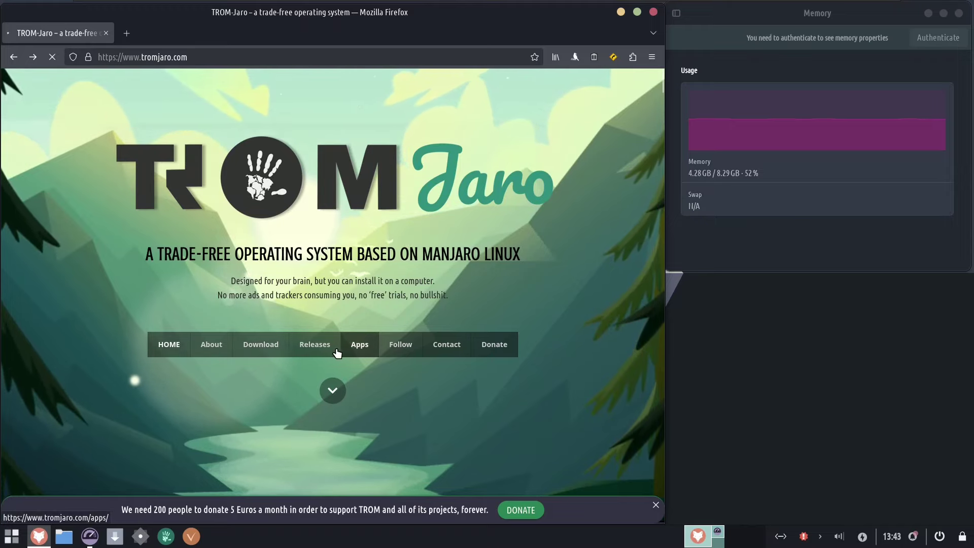
middle_click(317, 349)
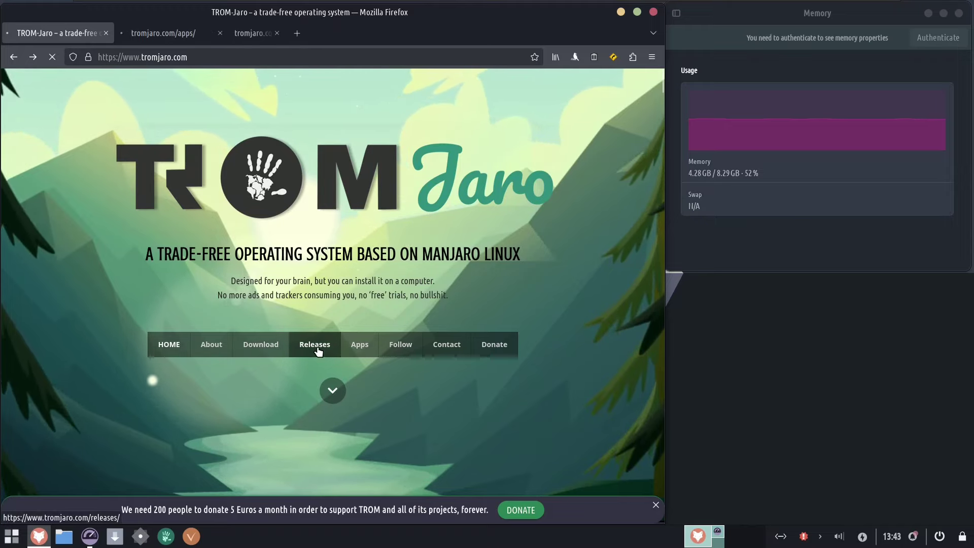
left_click(167, 37)
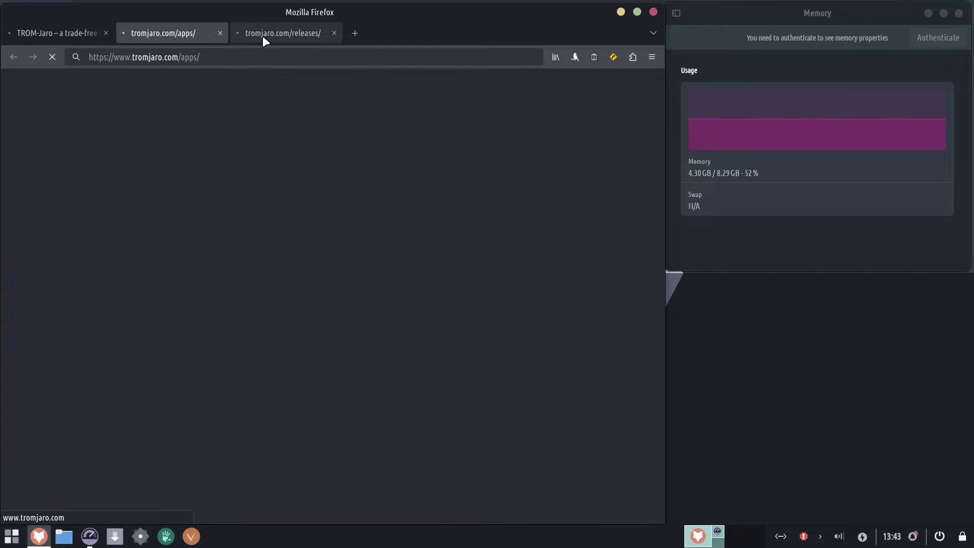
left_click(69, 34)
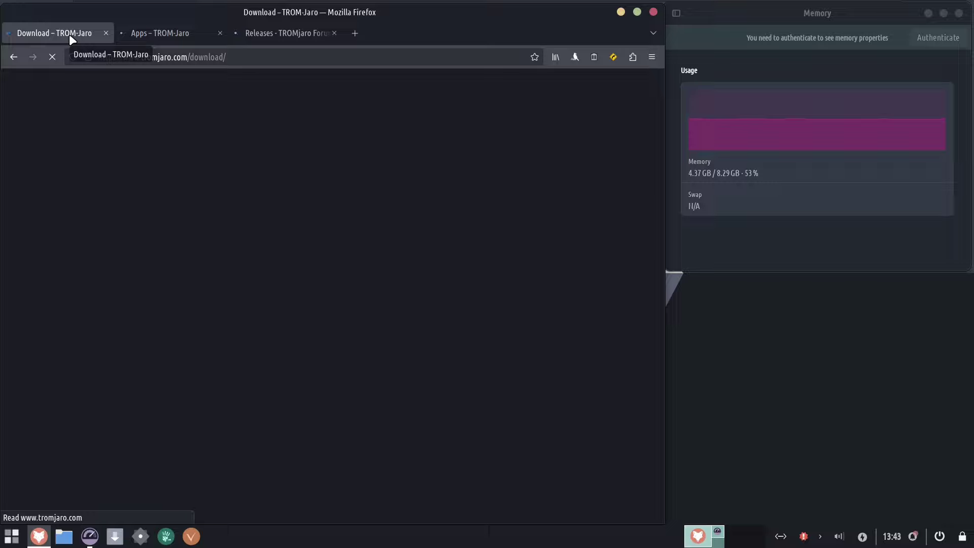
left_click(282, 37)
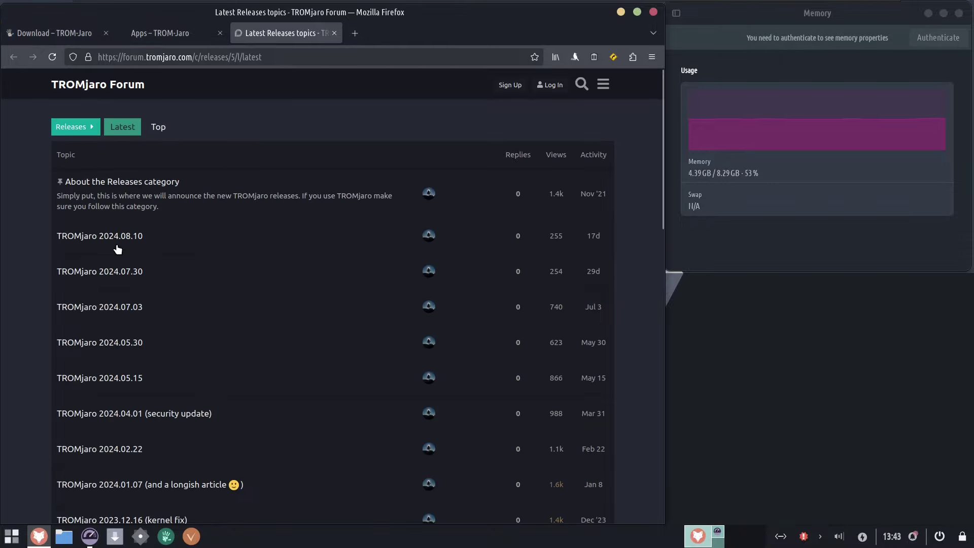
Step: Open the TROMjaro 2024.08.10 release post, then switch to the Apps – TROM-Jaro tab
left_click(132, 237)
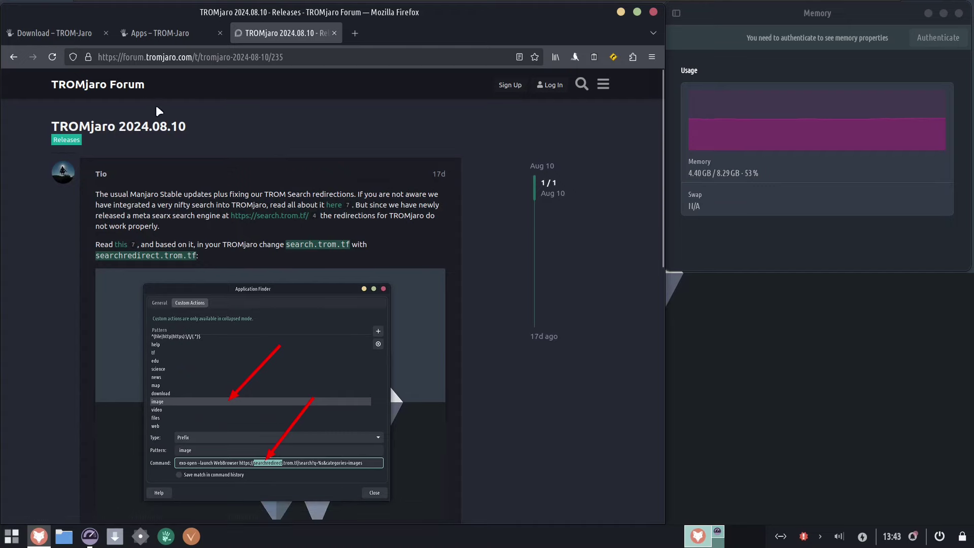
left_click(168, 33)
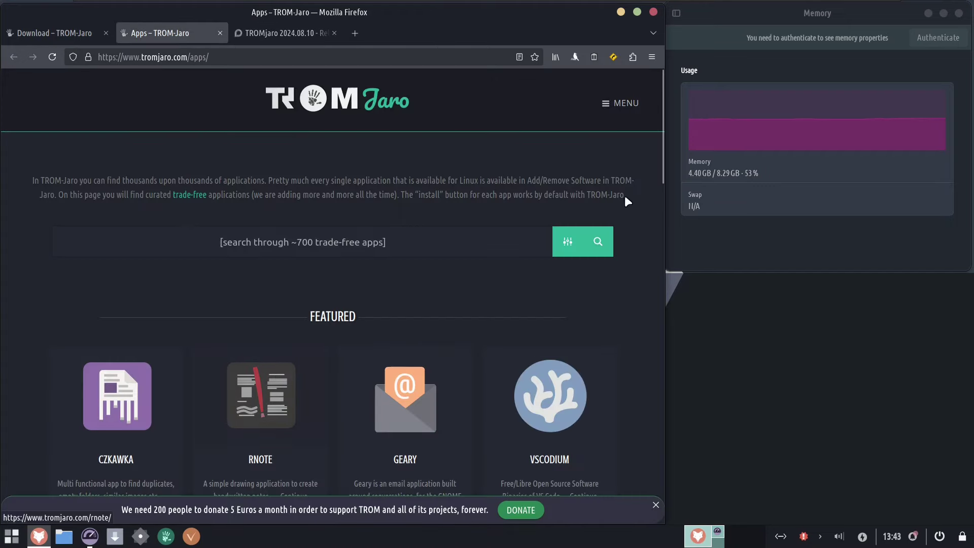
Step: Scroll the TROM-Jaro apps page past FEATURED and the latest apps, then load more apps
left_click_drag(662, 152, 643, 296)
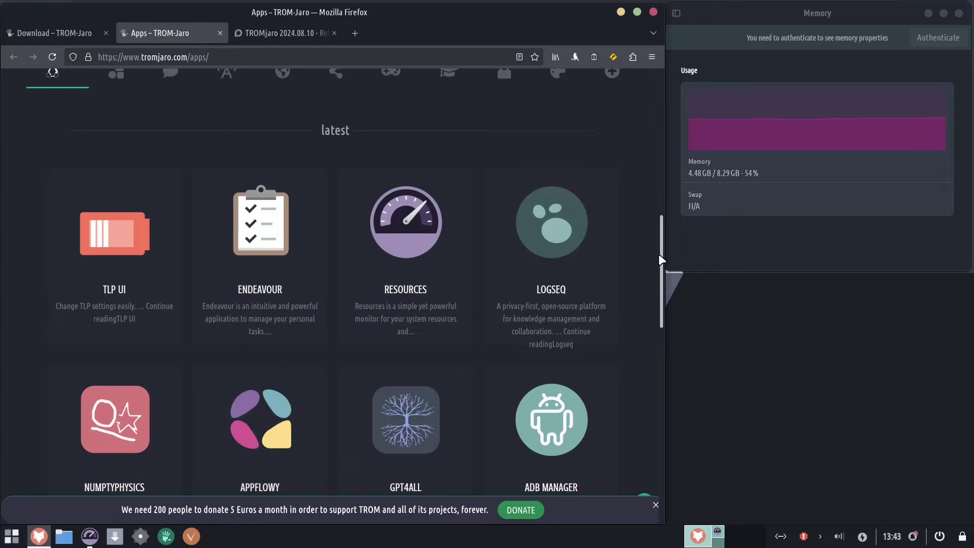
left_click_drag(661, 259, 671, 363)
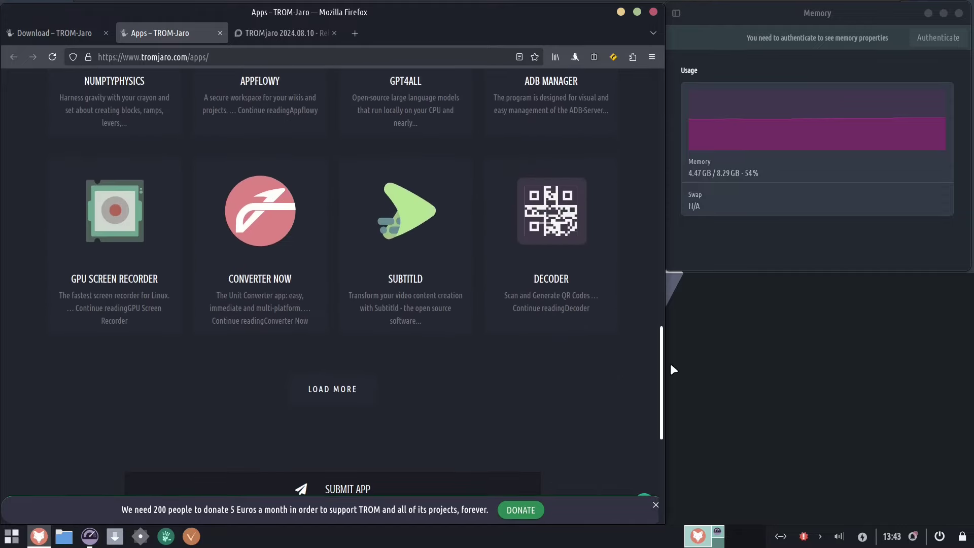
left_click(367, 379)
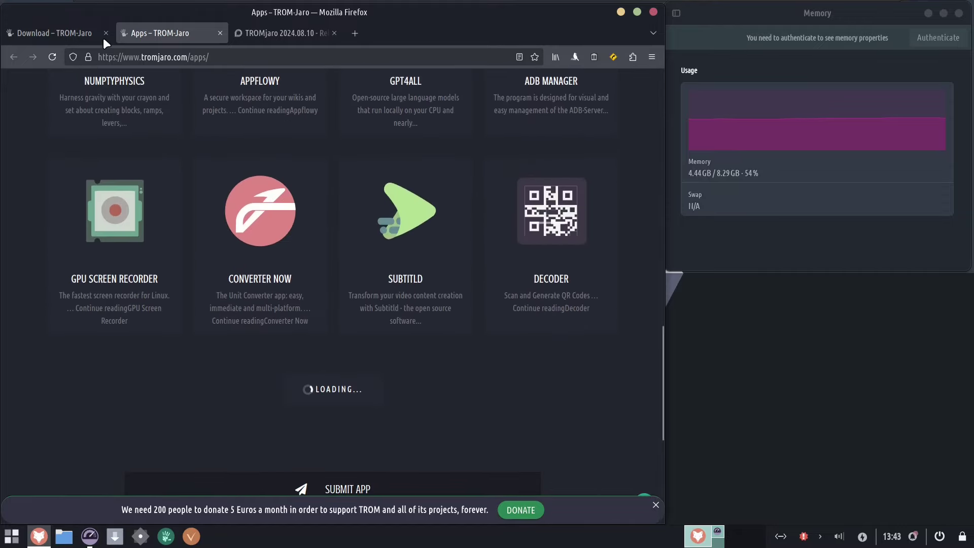
Step: Open the TROMDRIVE source from the TROM-Jaro Download page and view its drive.tromsite.com tab
left_click(78, 35)
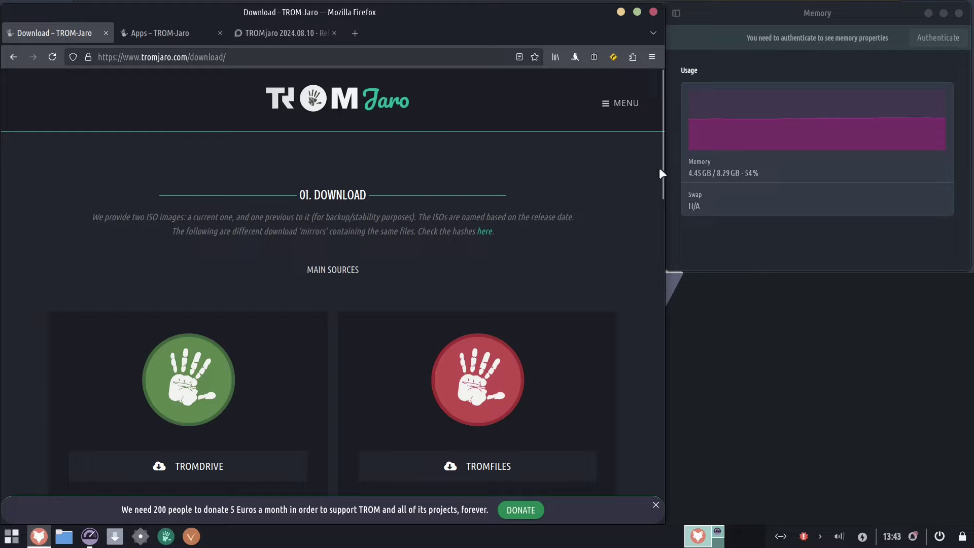
left_click_drag(661, 170, 662, 294)
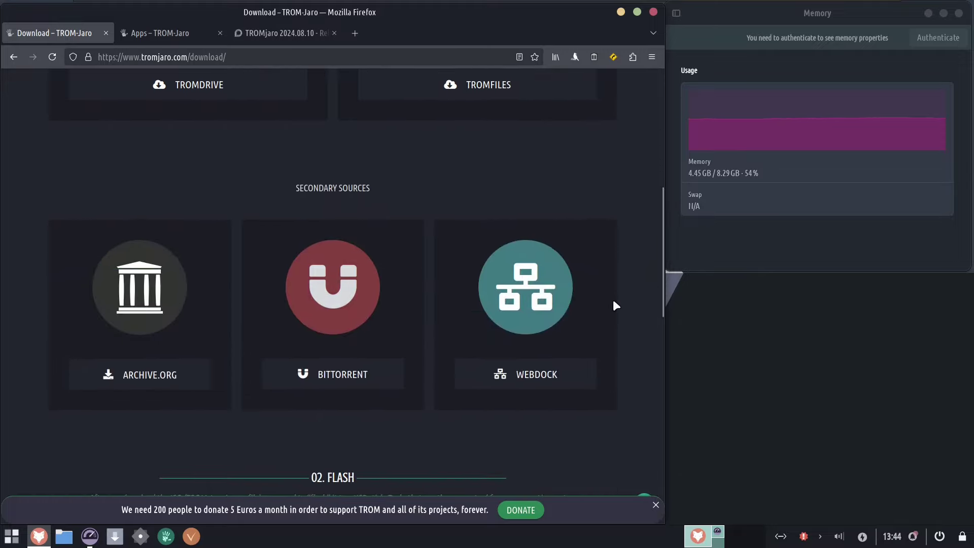
left_click_drag(660, 301, 640, 231)
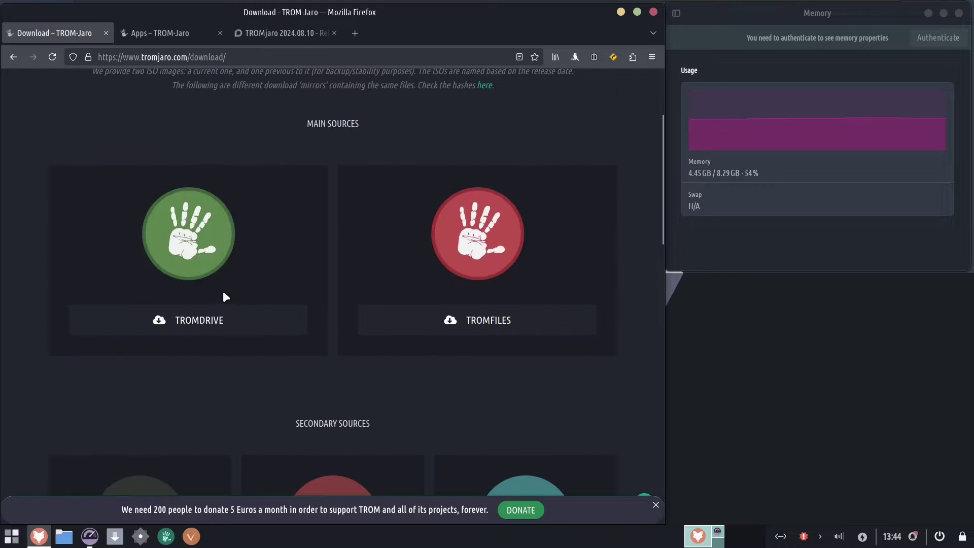
left_click(208, 319)
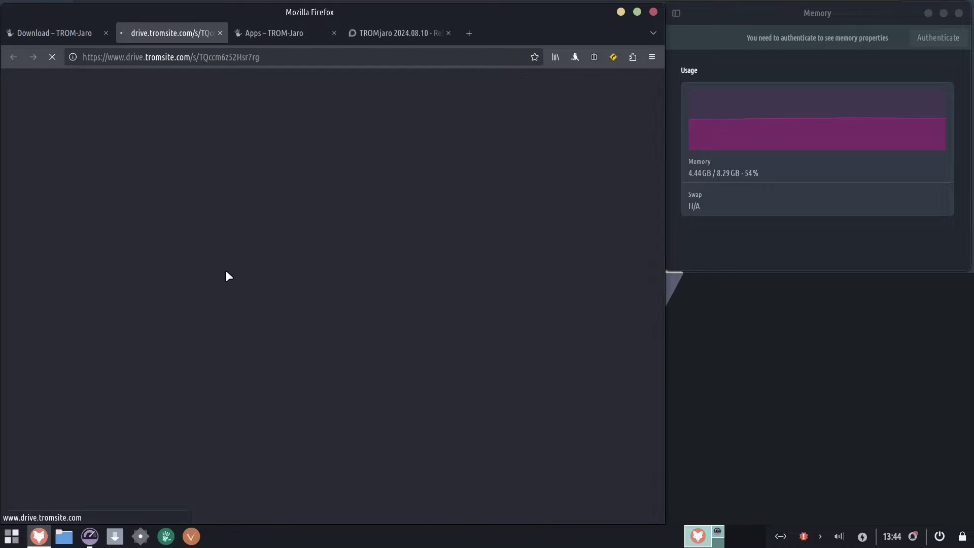
left_click(67, 32)
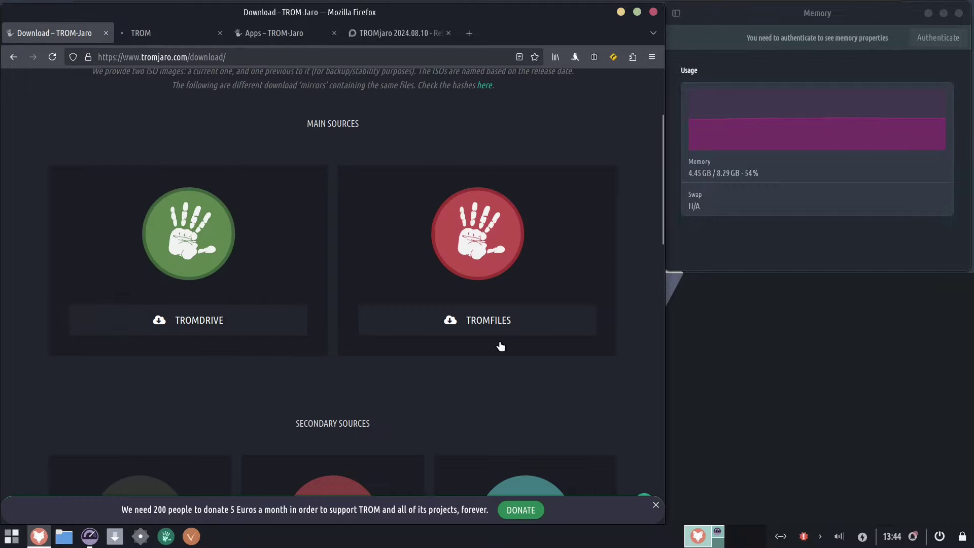
left_click(160, 35)
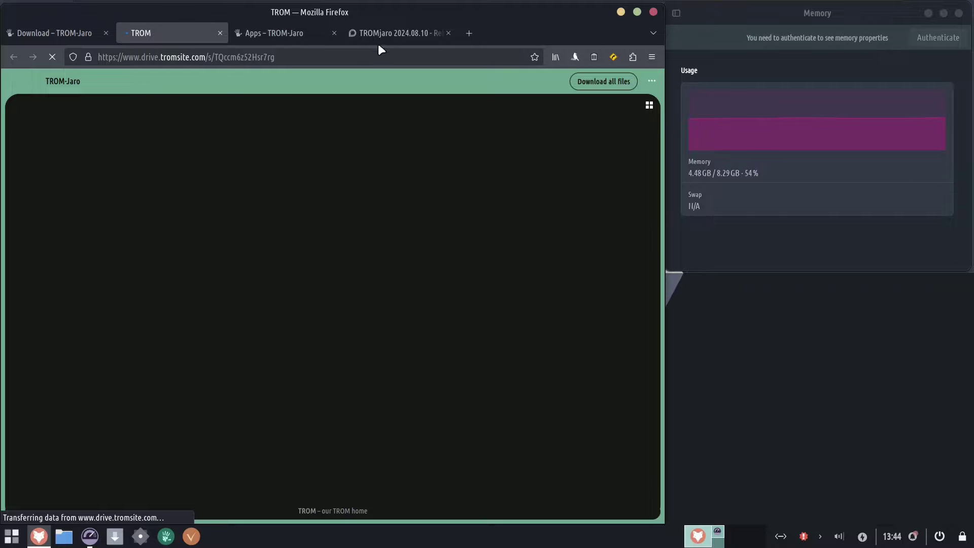
Step: Look over the apps page, then close the apps tab and the forum release topic tab
left_click(292, 32)
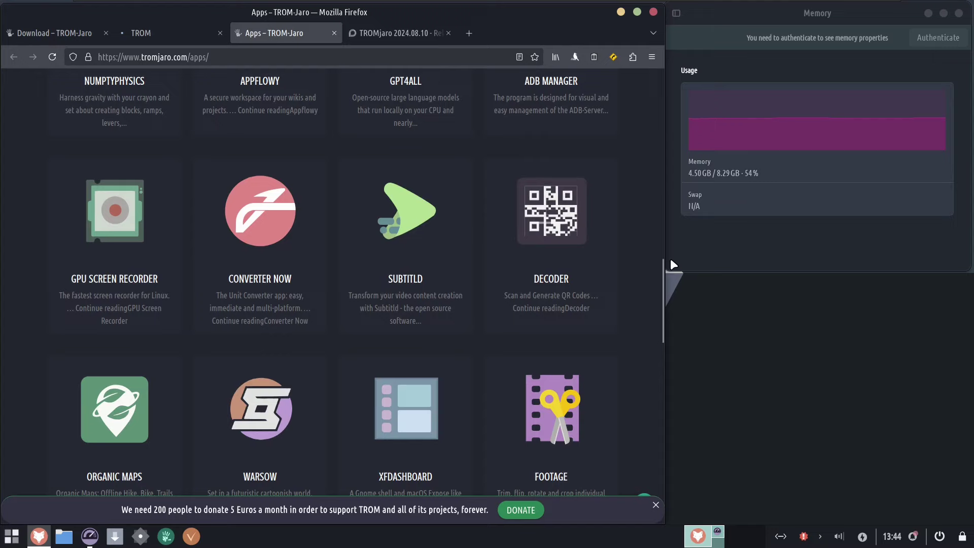
scroll(660, 267, "down", 5)
left_click_drag(664, 368, 664, 406)
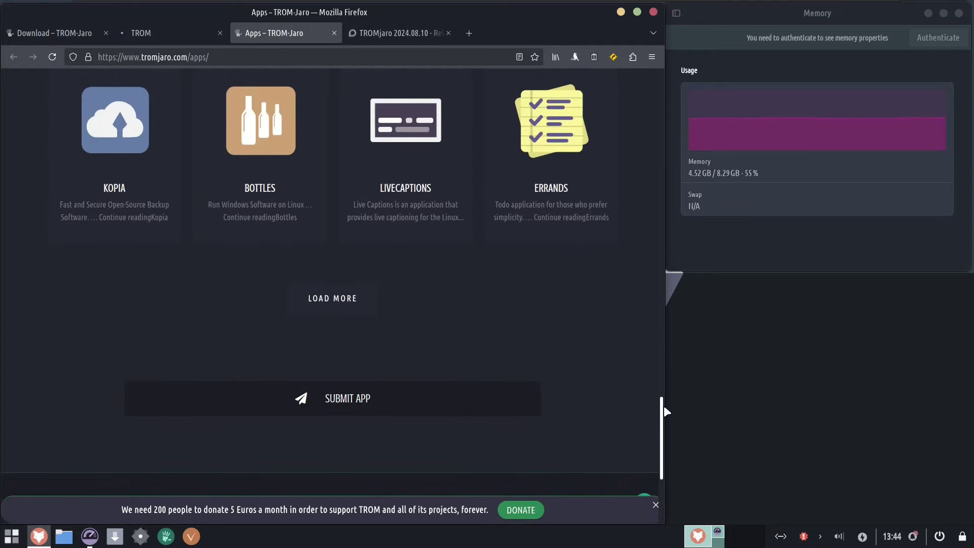
left_click(333, 32)
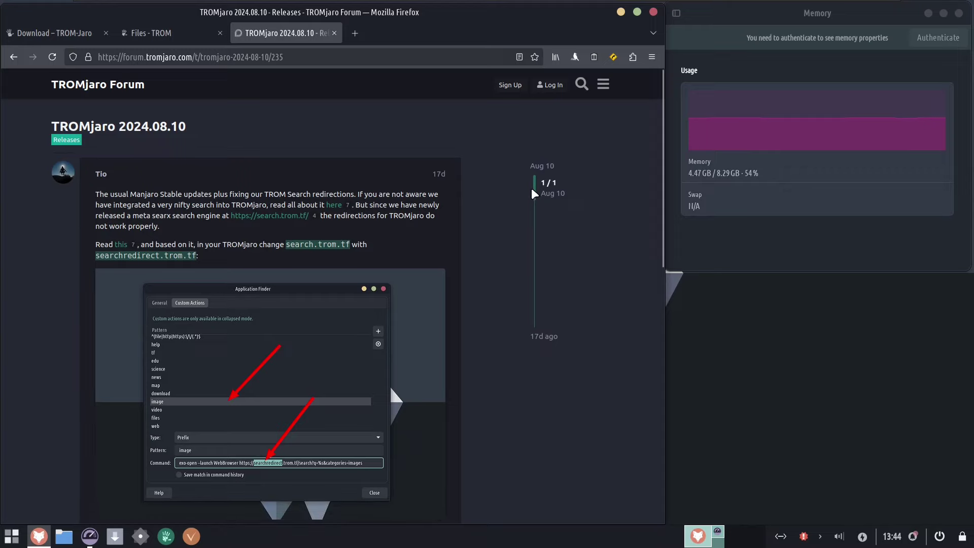
left_click_drag(534, 192, 535, 224)
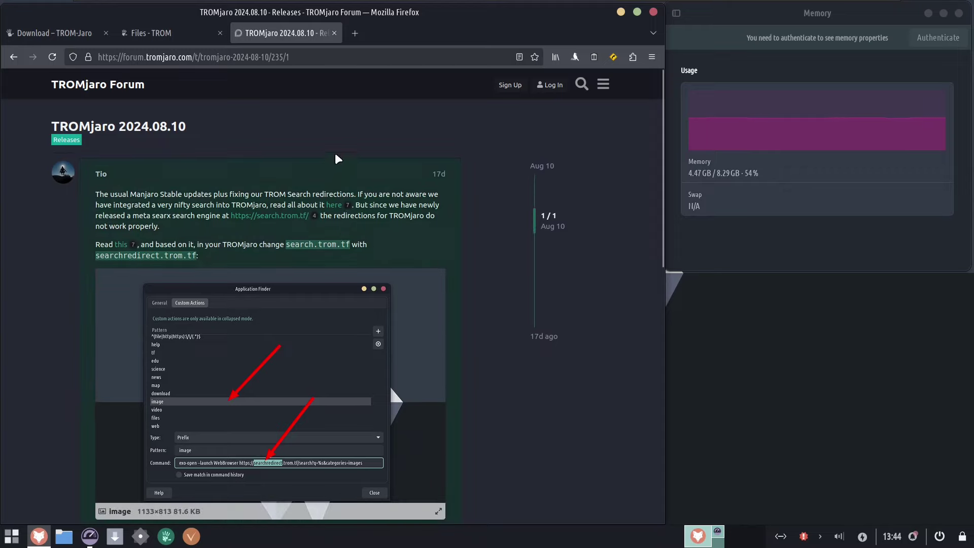
left_click(334, 33)
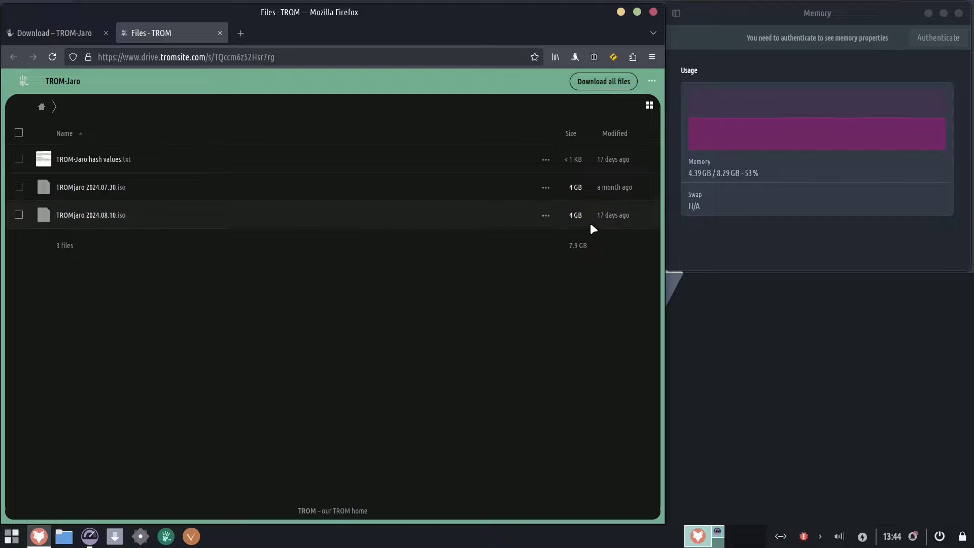
Step: Start downloading TROMjaro 2024.08.10.iso, dismiss the Nextcloud windows, and cancel the save dialog
left_click(111, 218)
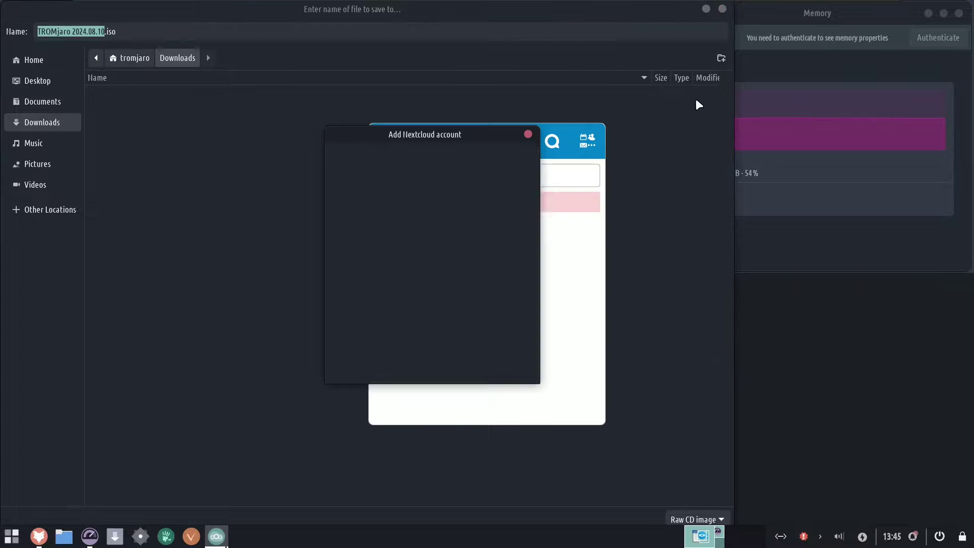
left_click(528, 134)
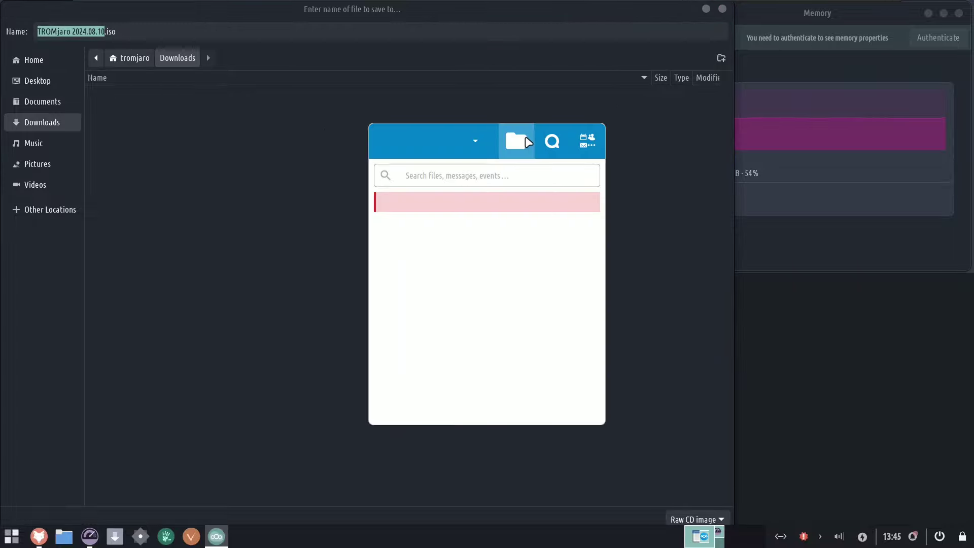
left_click(639, 127)
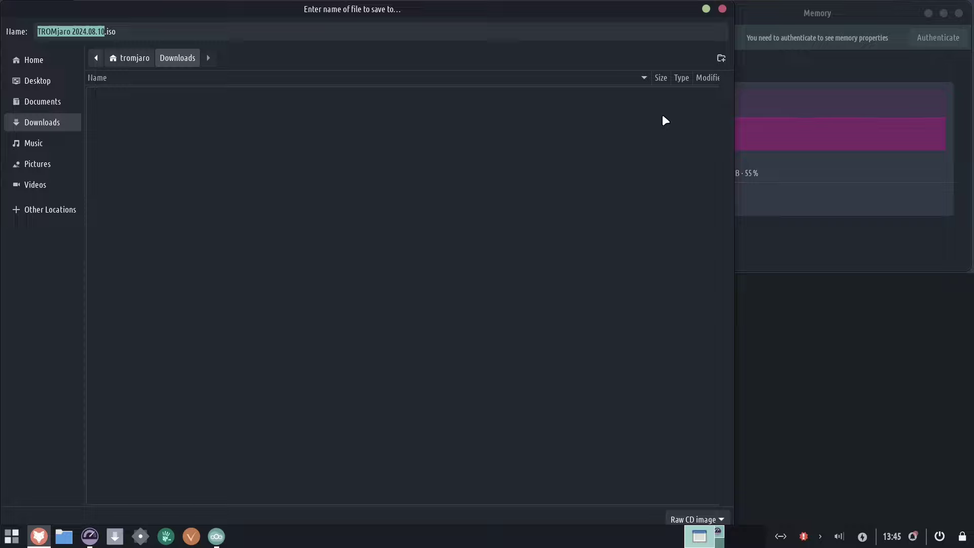
left_click(723, 10)
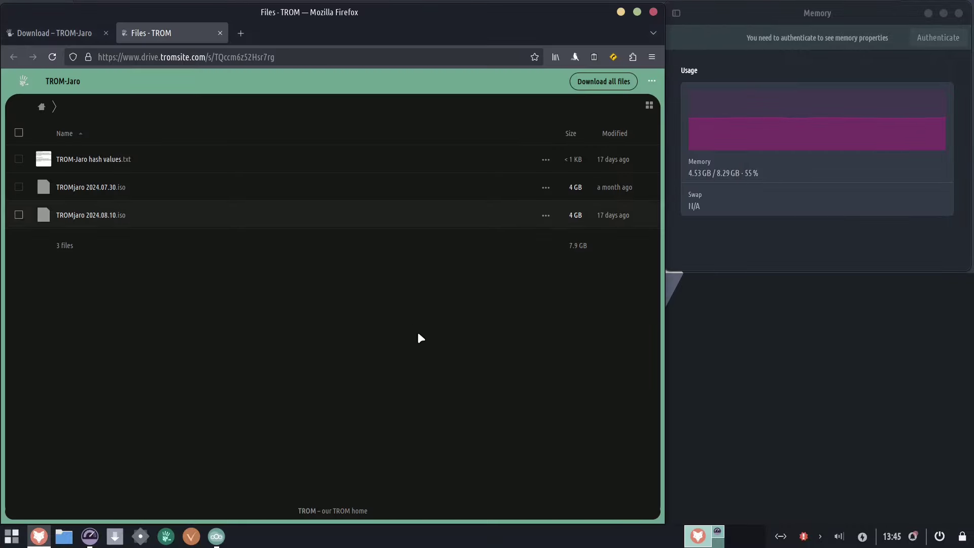
Step: Close Firefox and exit the Nextcloud client
left_click(653, 12)
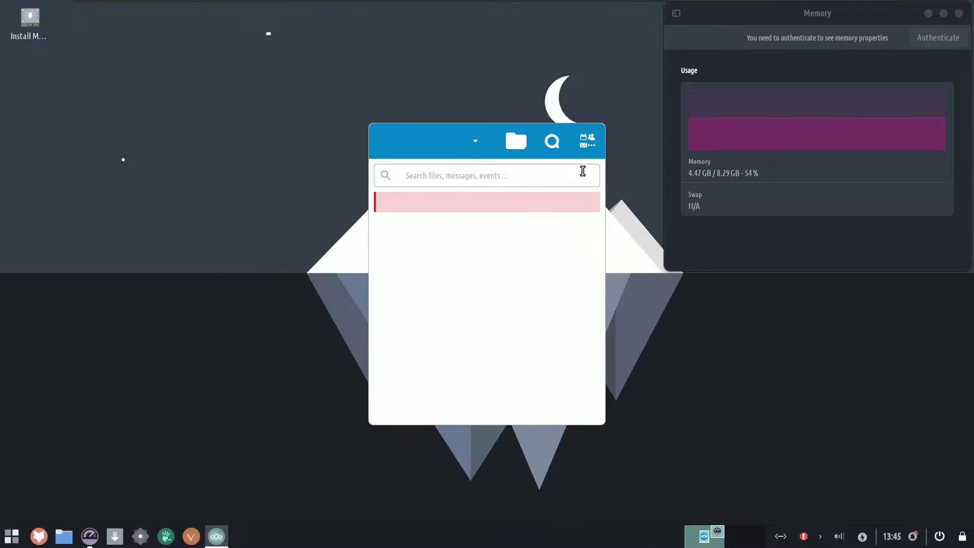
left_click(473, 142)
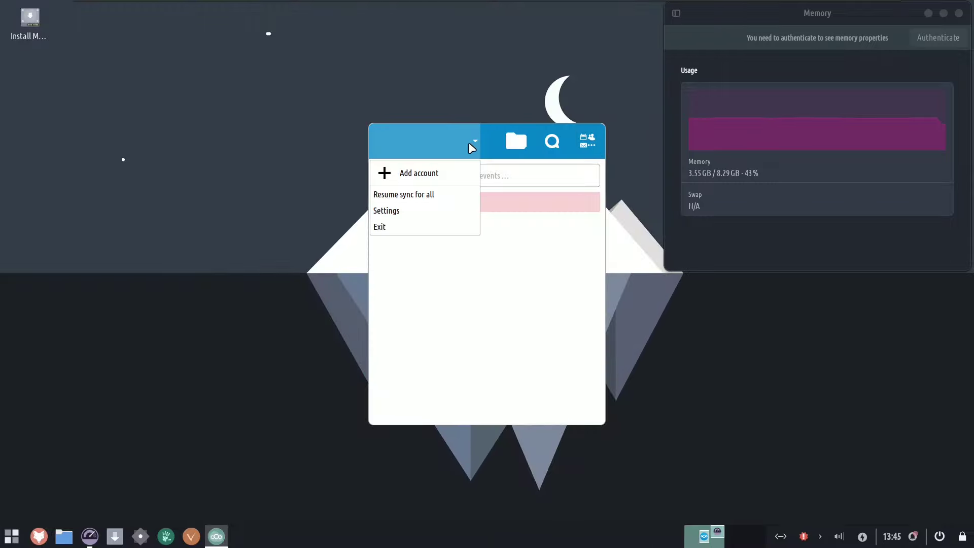
left_click(400, 228)
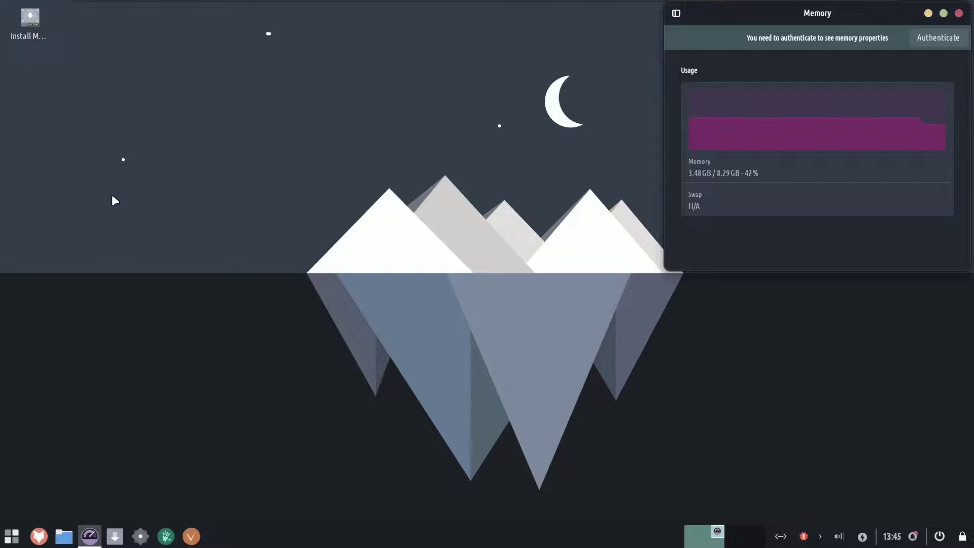
Step: Launch the TROMjaro installer, move its window left, and keep American English as the language
double_click(38, 29)
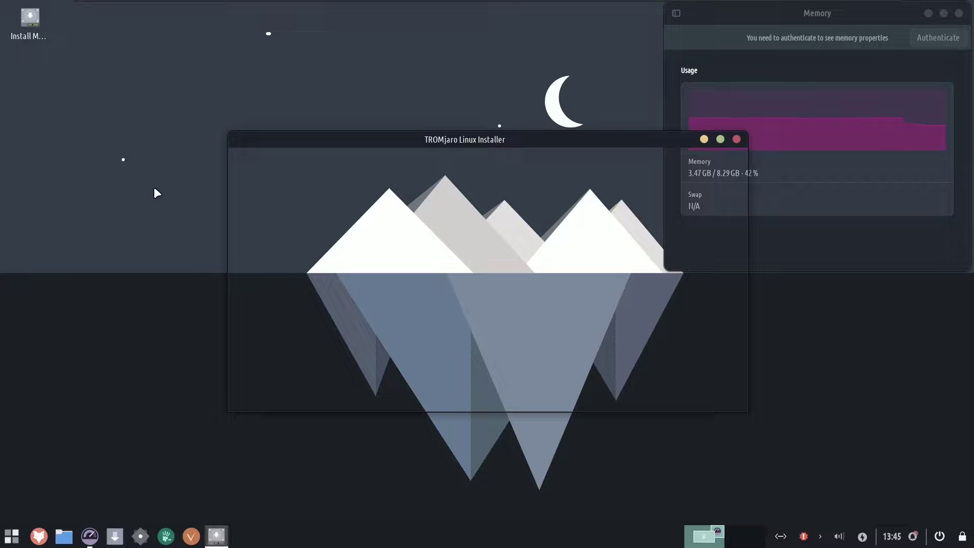
left_click_drag(514, 142, 348, 130)
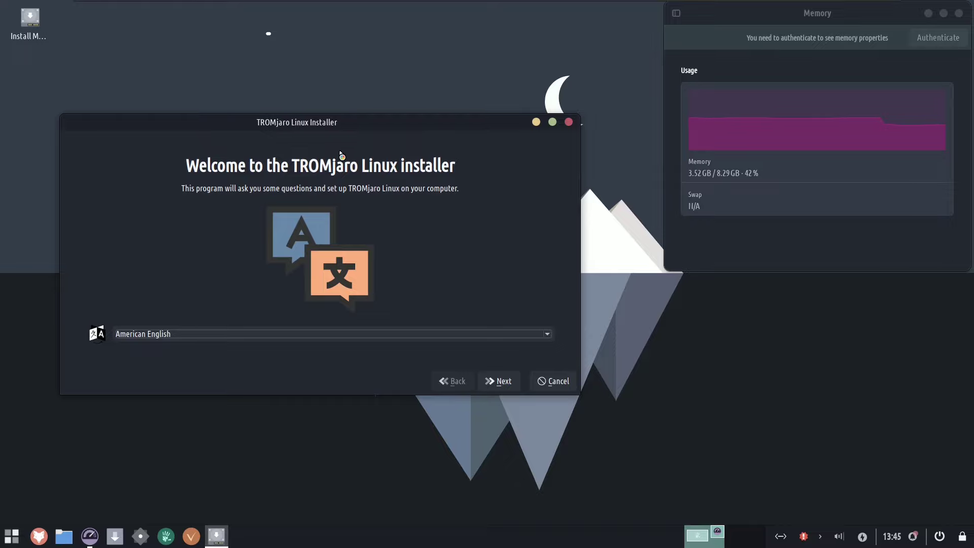
left_click(260, 339)
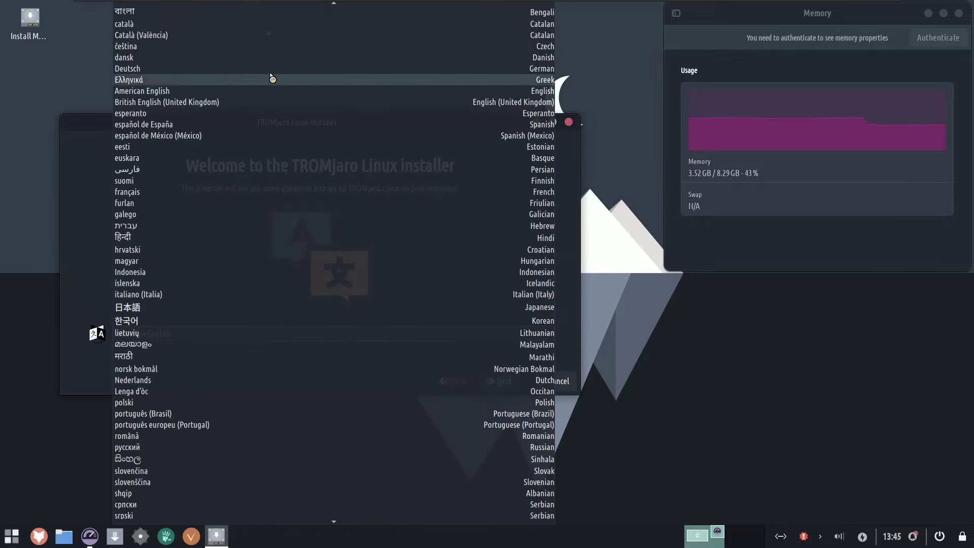
left_click(81, 260)
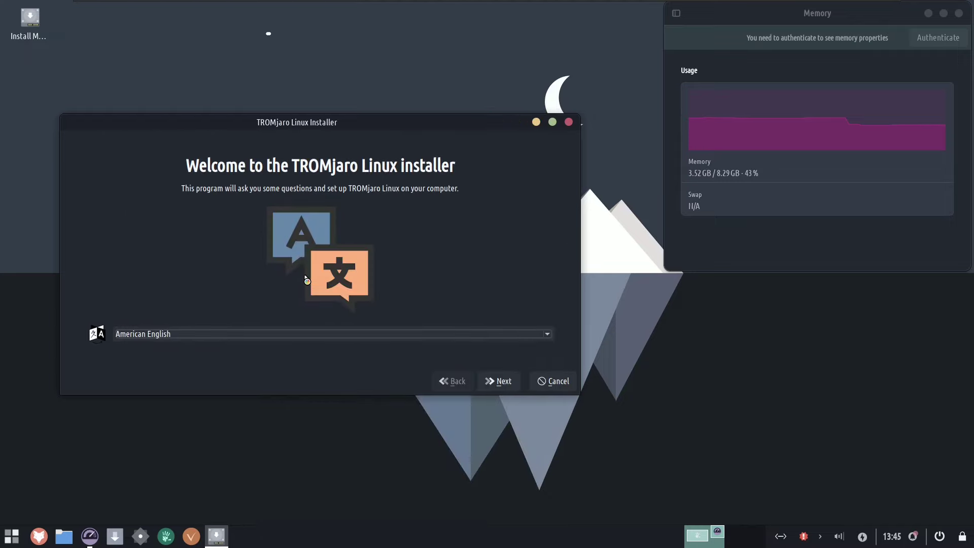
left_click(432, 336)
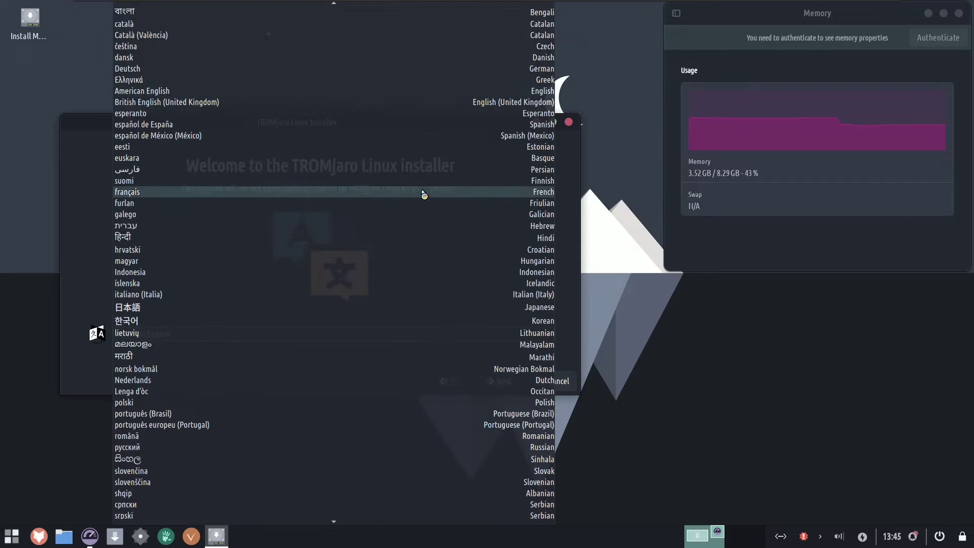
left_click(97, 277)
Step: Advance to the location step and set the time zone to Los Angeles on the map
left_click(497, 381)
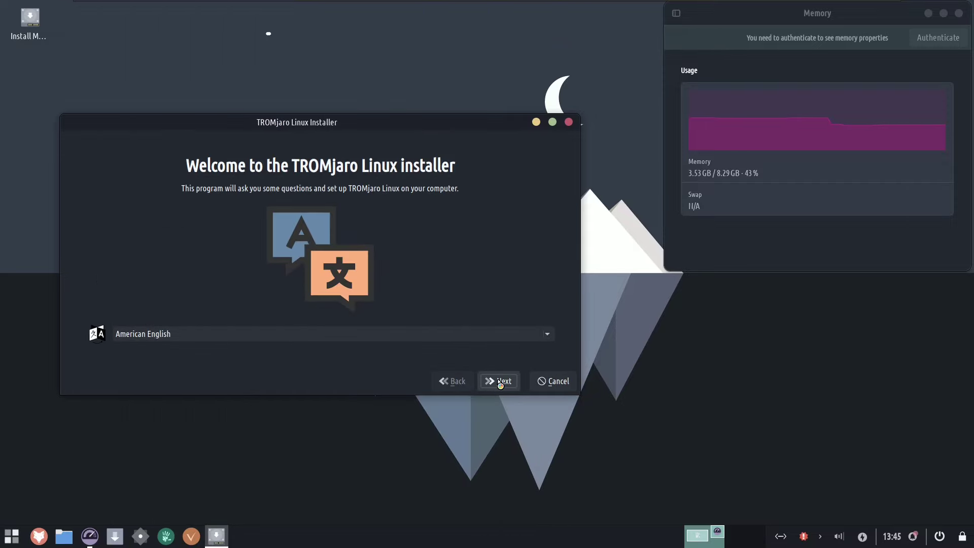
left_click(188, 222)
left_click(175, 223)
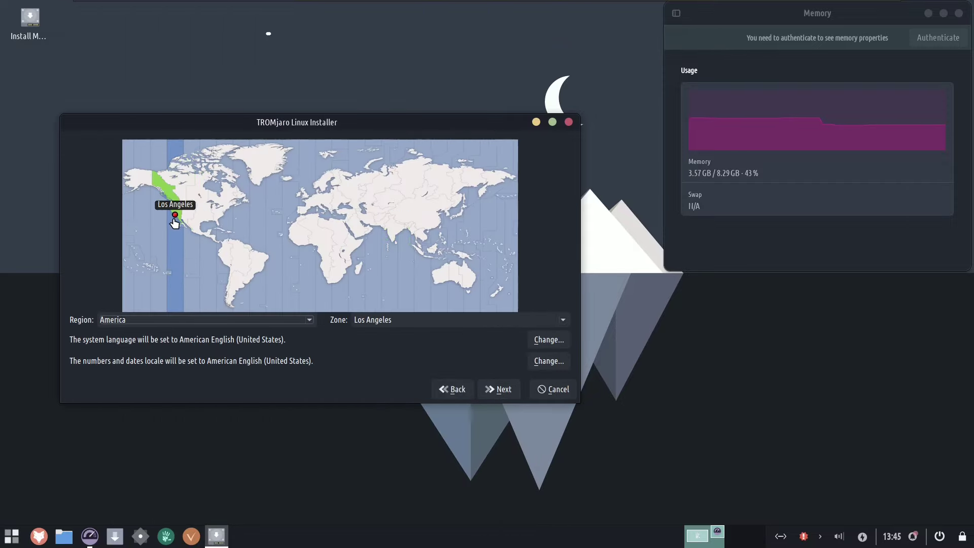
Step: Keep region America and the unchanged system language and number/date locales, then advance to keyboard
left_click(255, 320)
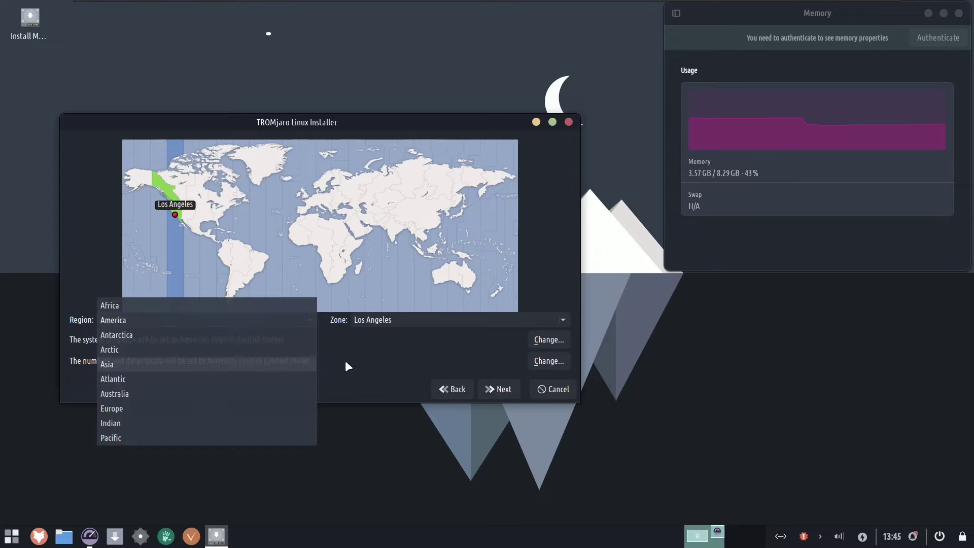
left_click(330, 342)
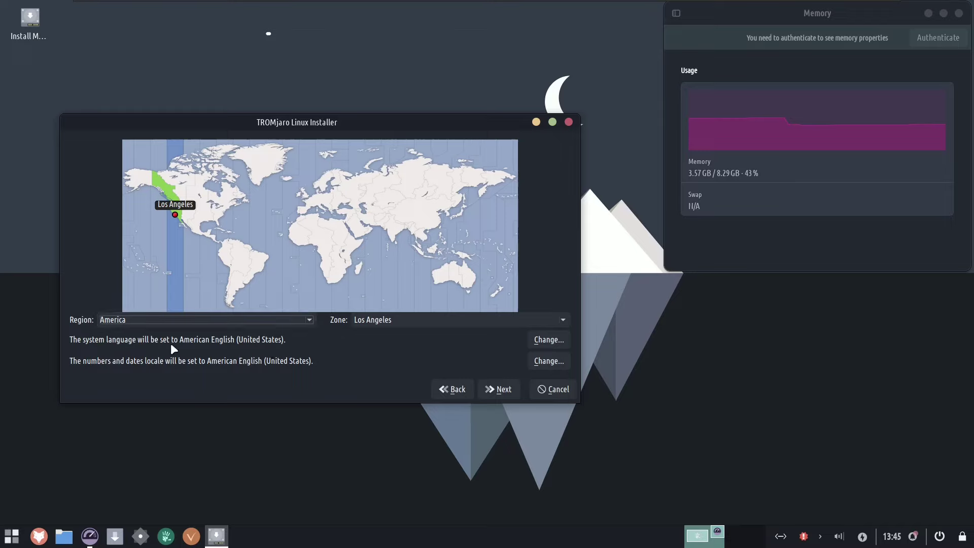
left_click(541, 341)
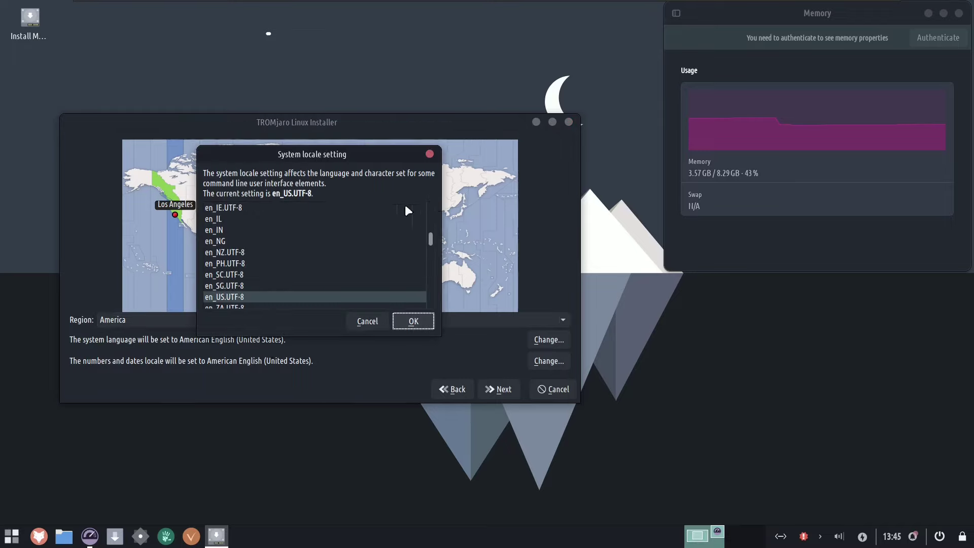
left_click(381, 319)
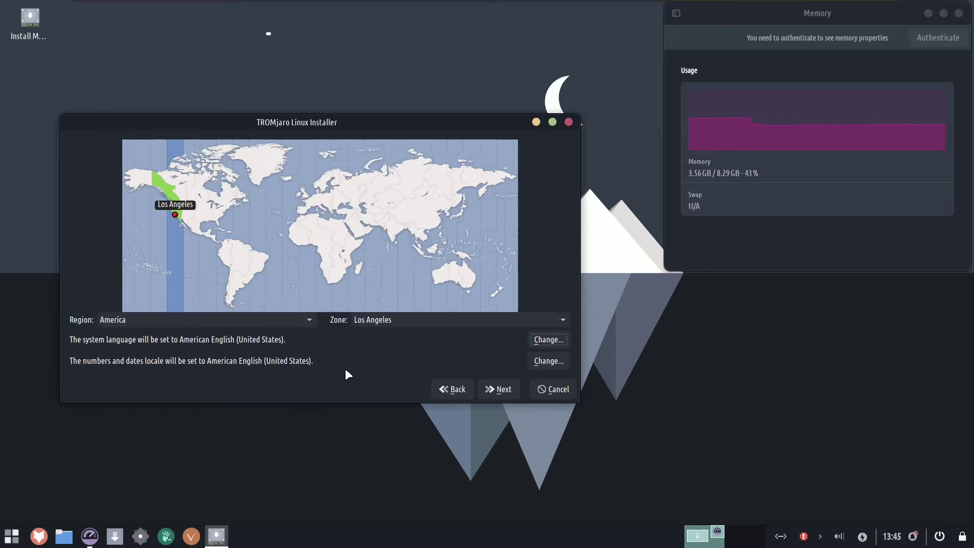
left_click(549, 361)
left_click(401, 322)
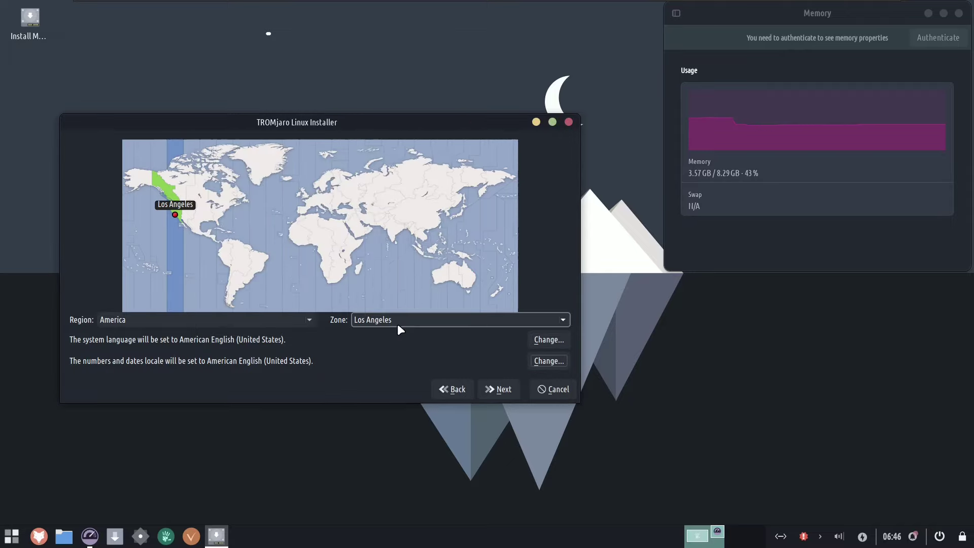
left_click(488, 382)
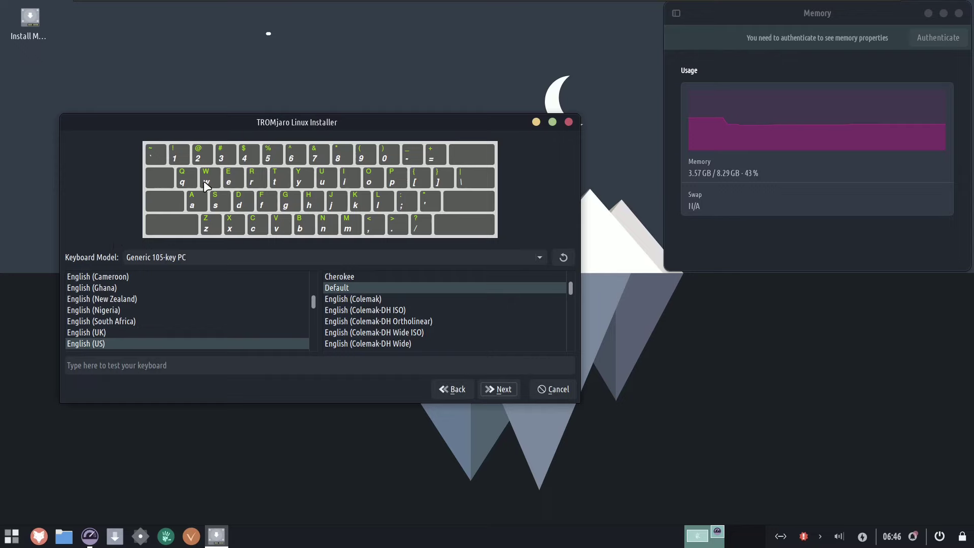
Step: Leave Generic 105-key PC and English (US) Default unchanged, try the test field, and advance to partitioning
left_click(233, 255)
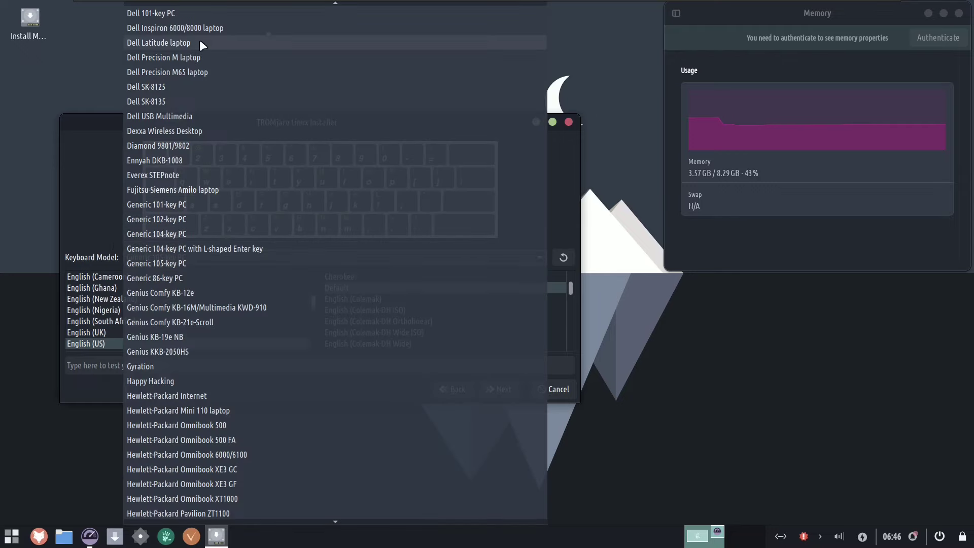
left_click(85, 199)
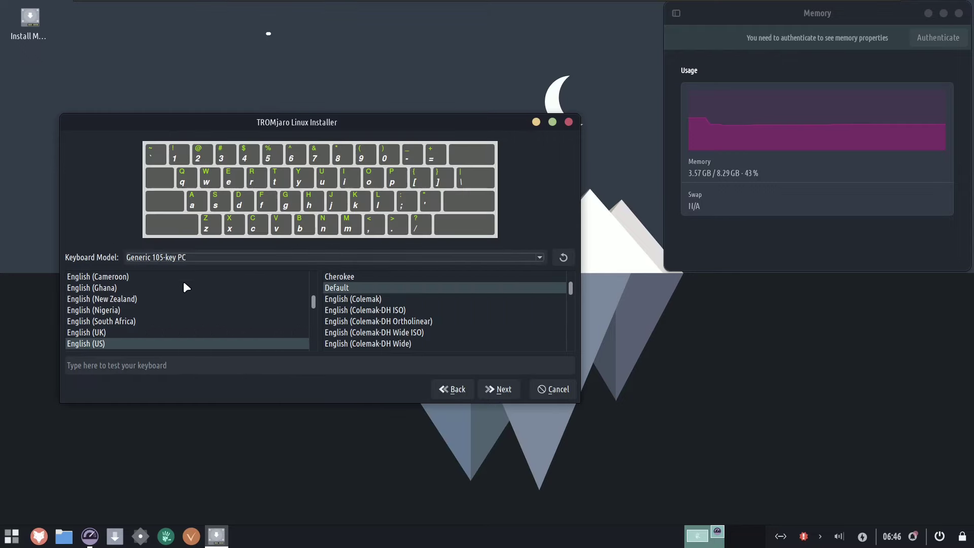
left_click(254, 253)
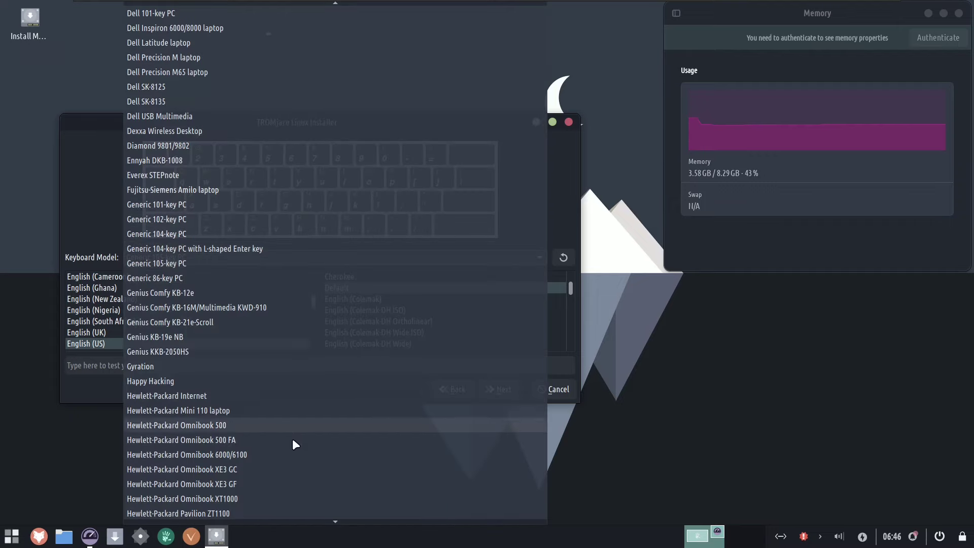
left_click(106, 264)
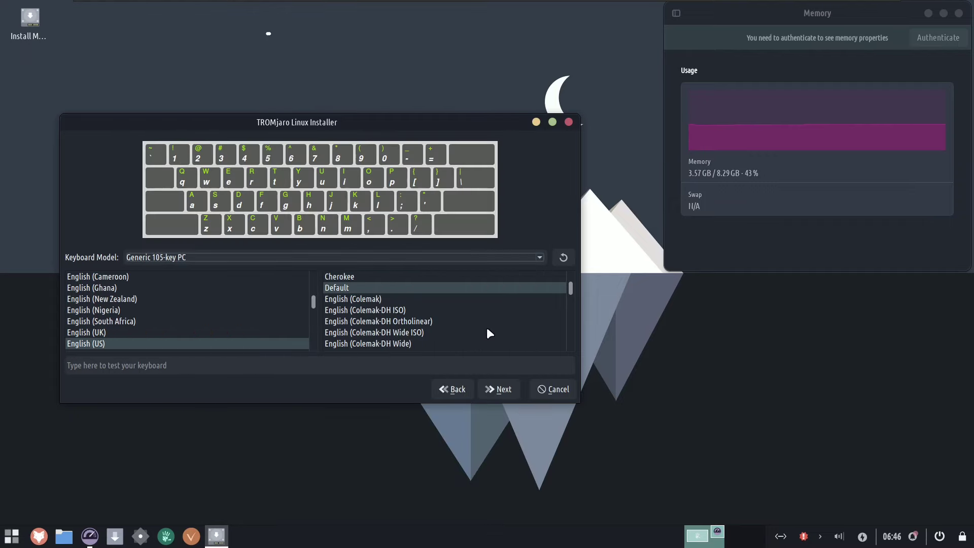
left_click(224, 363)
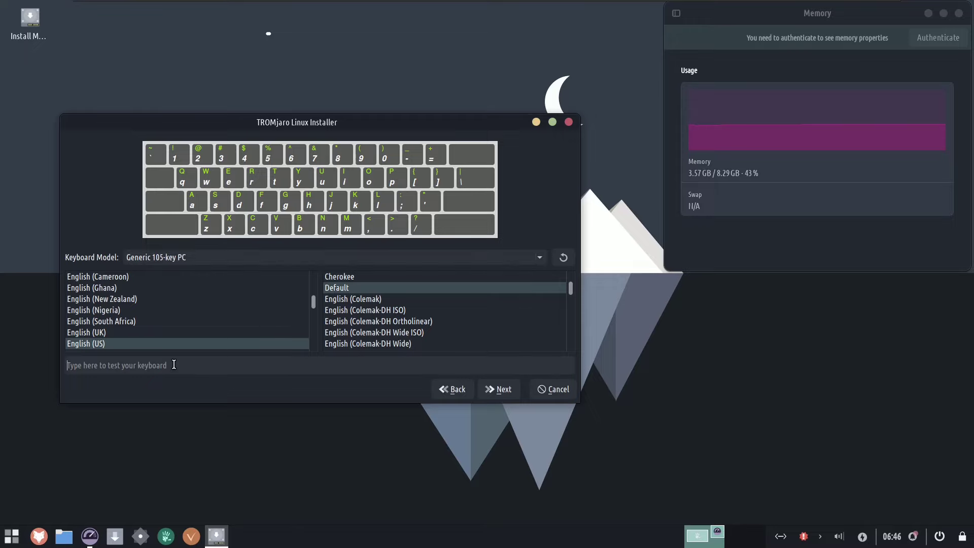
left_click(494, 390)
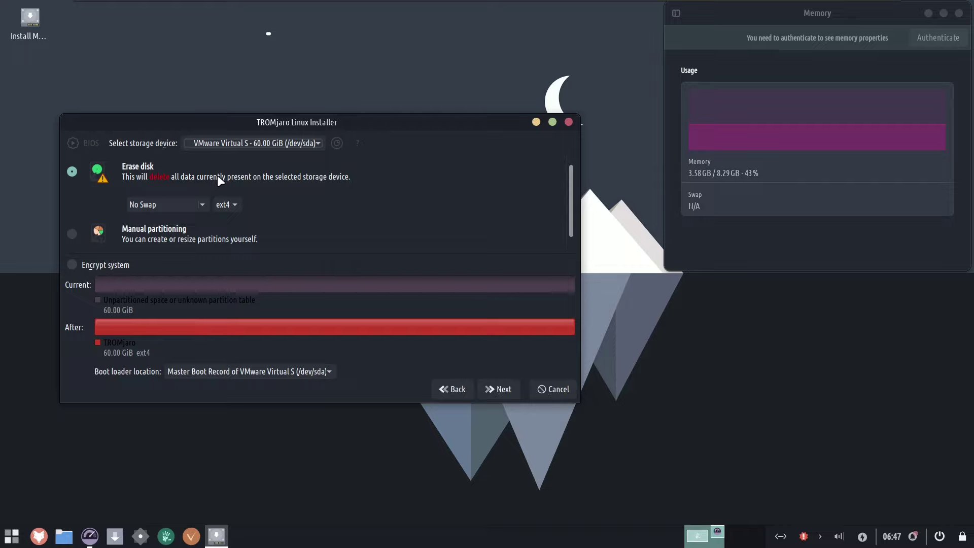
Step: Review Erase disk's No Swap and ext4 options, then select Manual partitioning
left_click(310, 221)
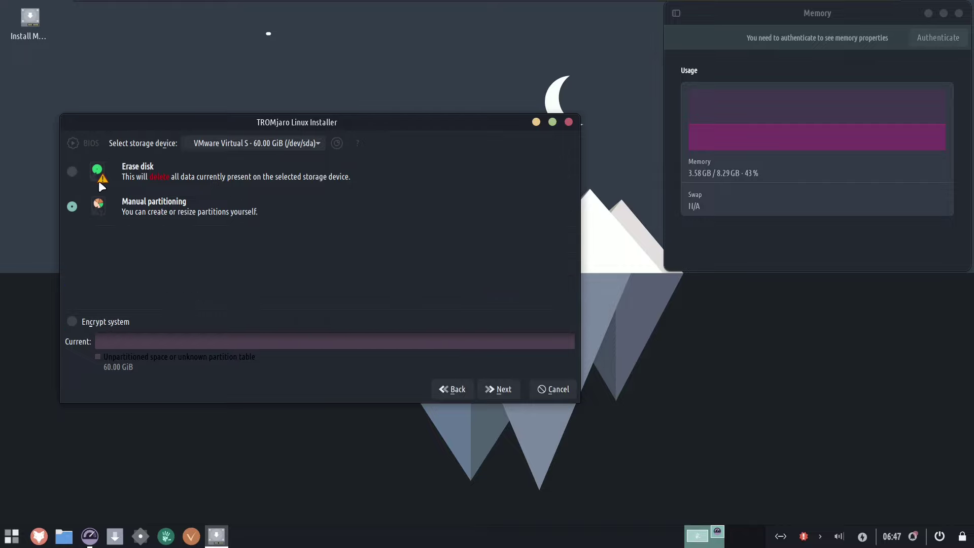
left_click(115, 170)
left_click(162, 203)
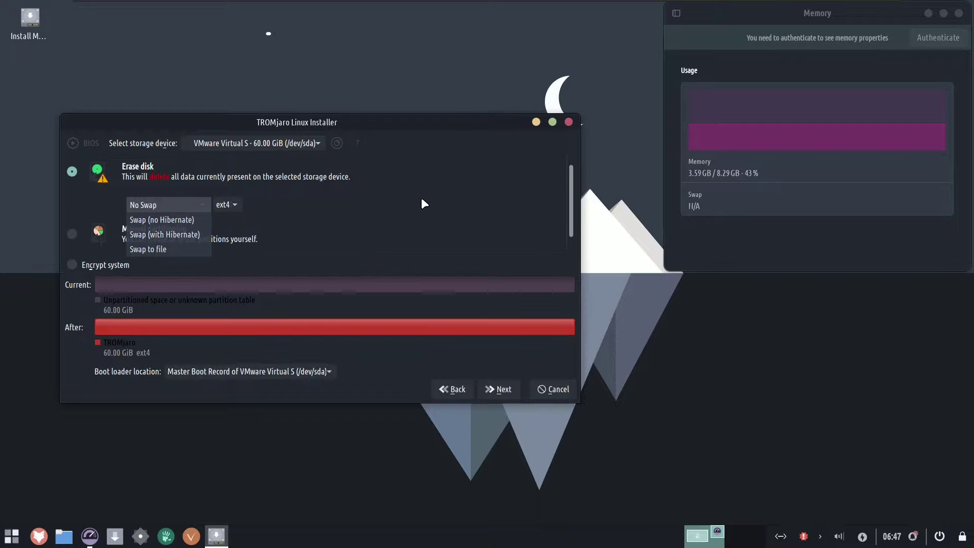
left_click(421, 197)
left_click(228, 204)
left_click(342, 213)
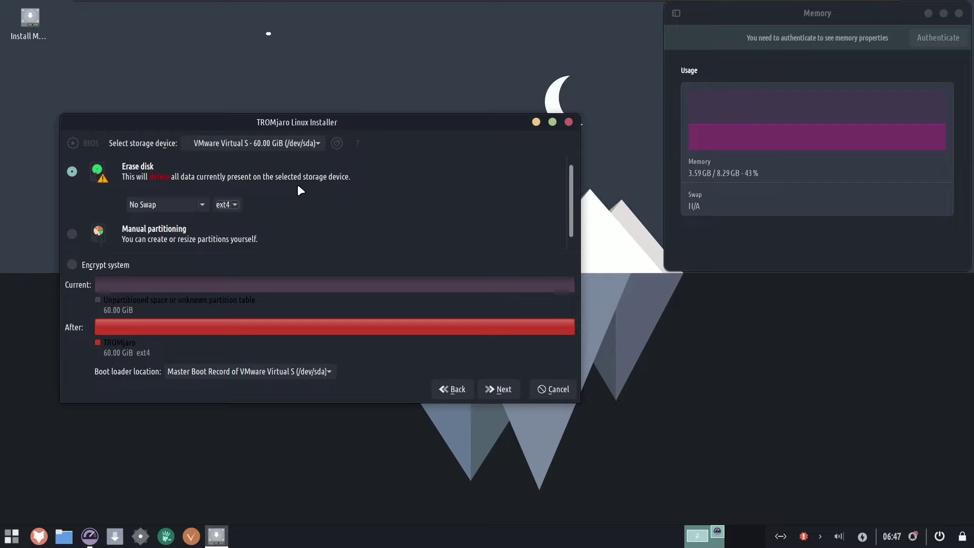
left_click(71, 236)
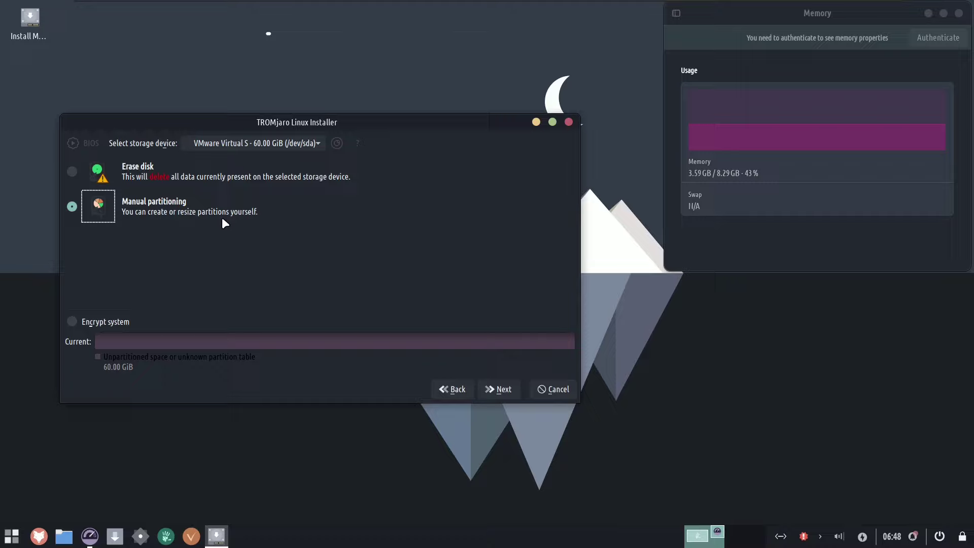
Step: Toggle Encrypt system off again, reselect Erase disk, and keep the boot loader on the Master Boot Record
left_click(111, 322)
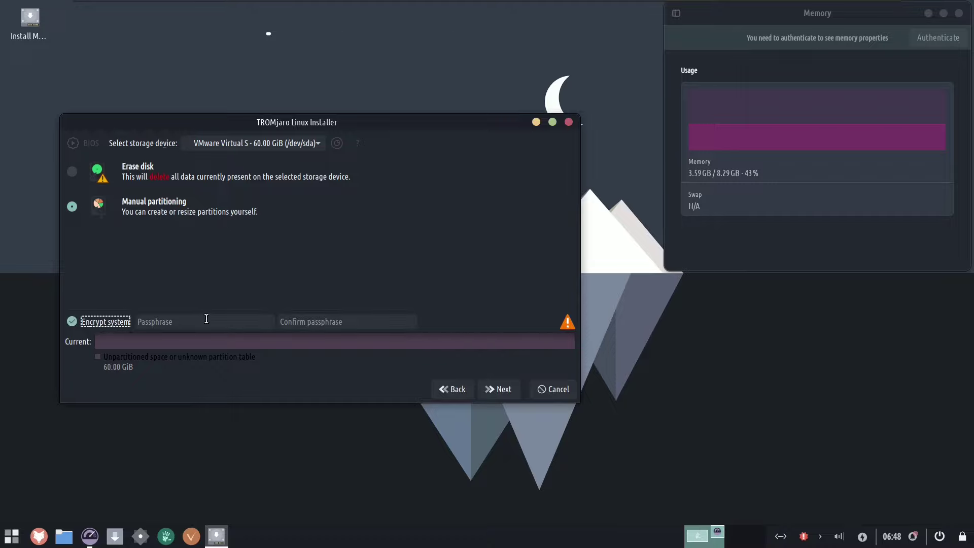
left_click(328, 319)
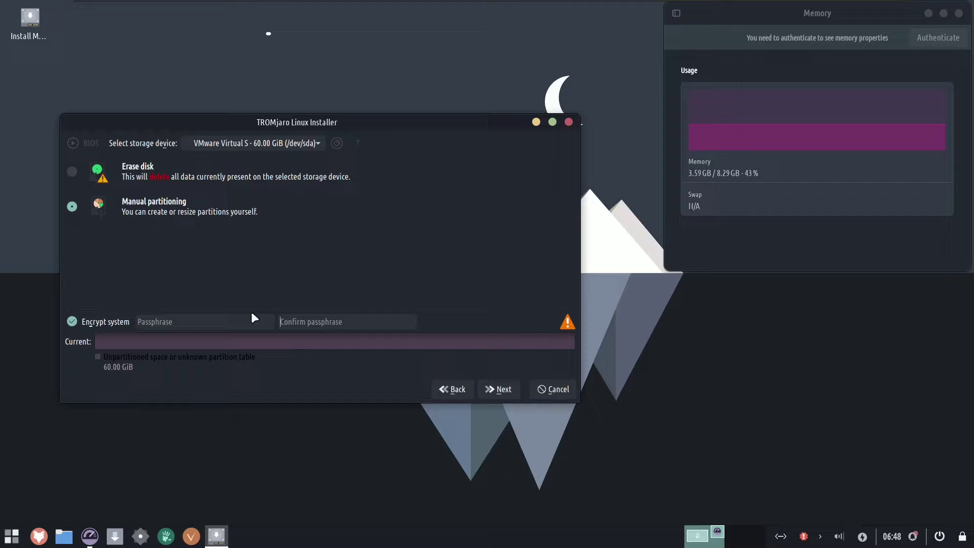
left_click(115, 321)
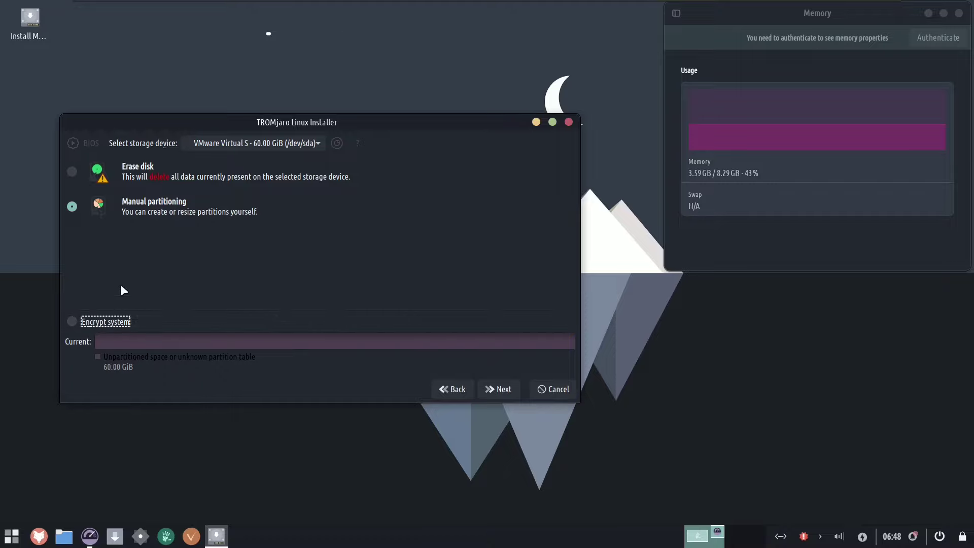
left_click(73, 170)
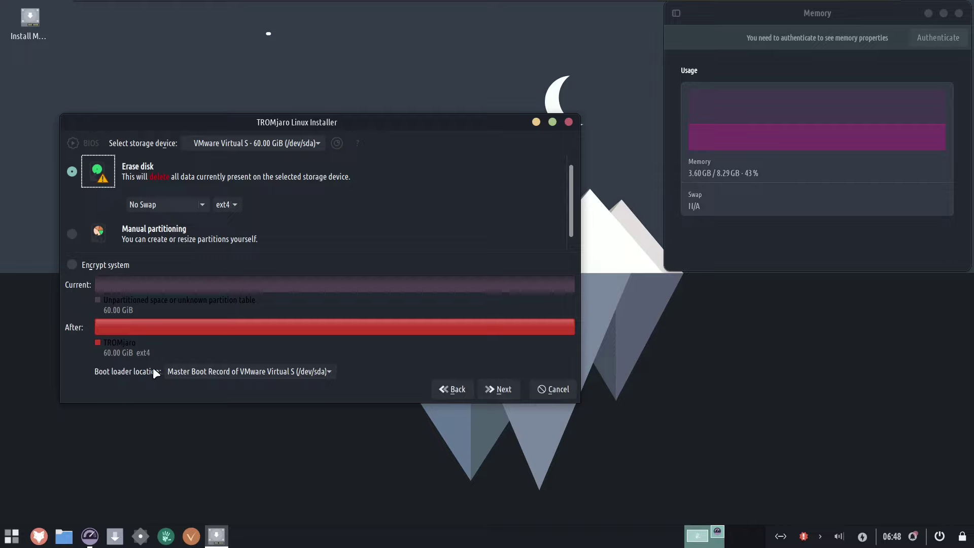
left_click(191, 369)
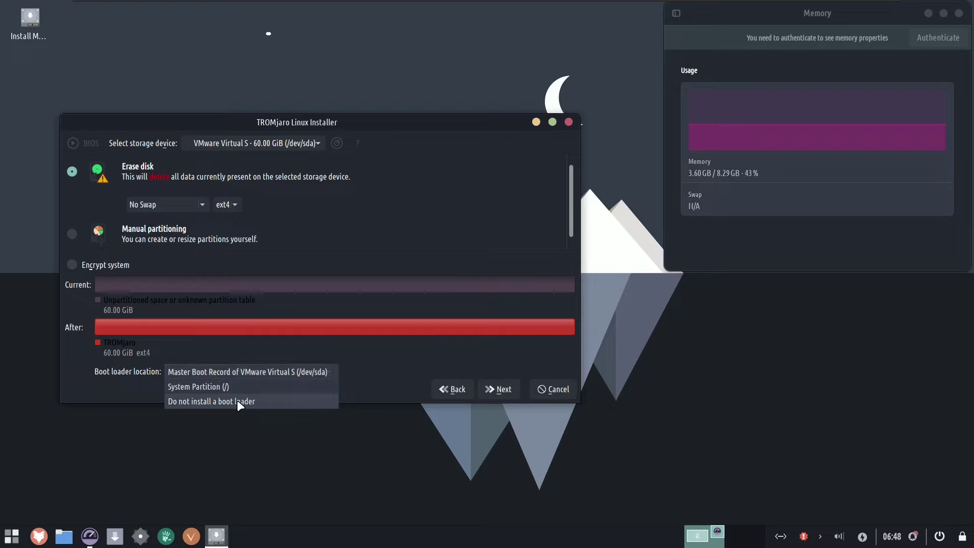
left_click(339, 245)
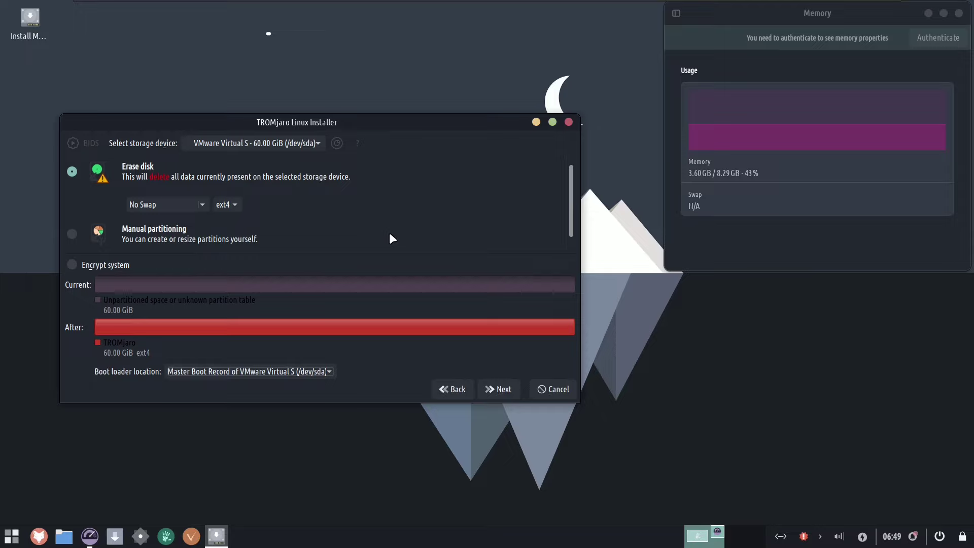
Step: Advance to the user account step and enter the account's full name, fixing a typo
left_click(503, 389)
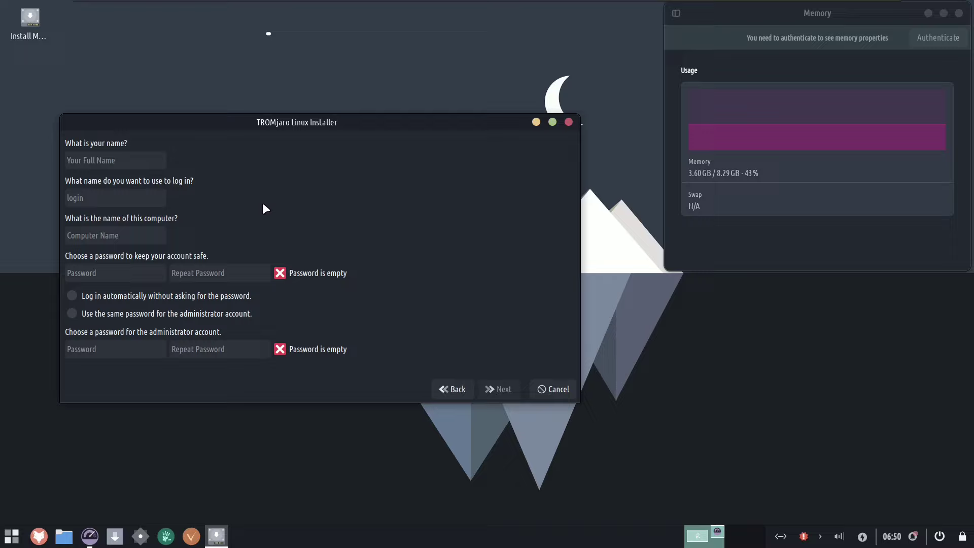
left_click_drag(287, 124, 253, 99)
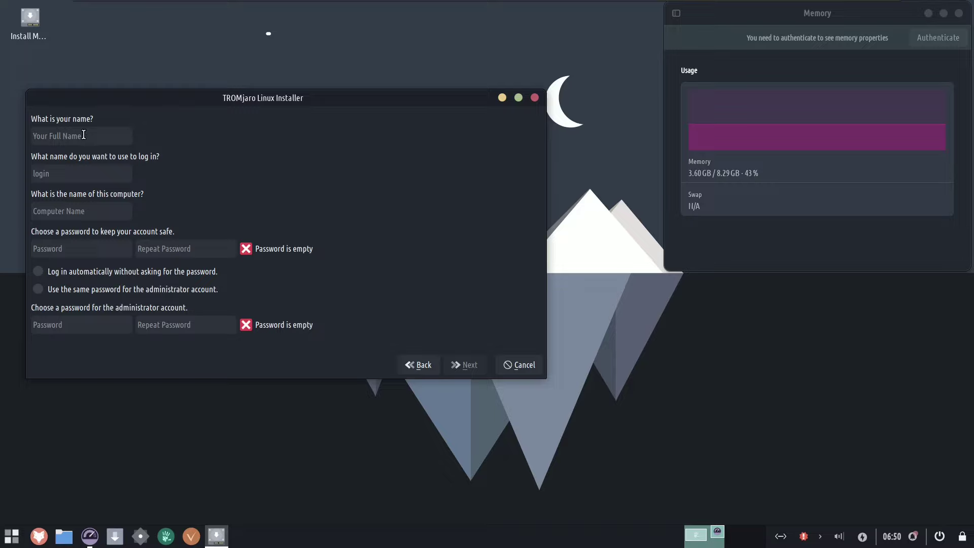
type("9t")
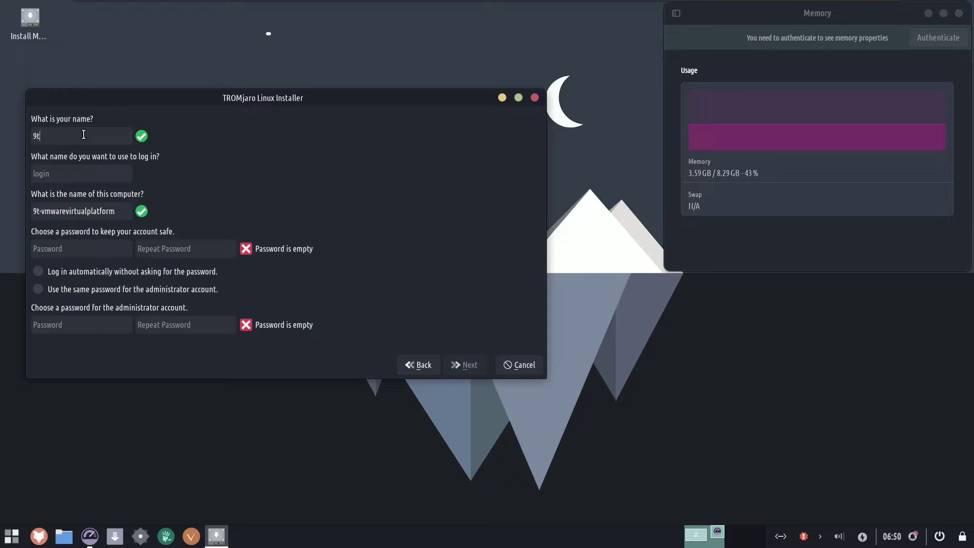
type("05linux")
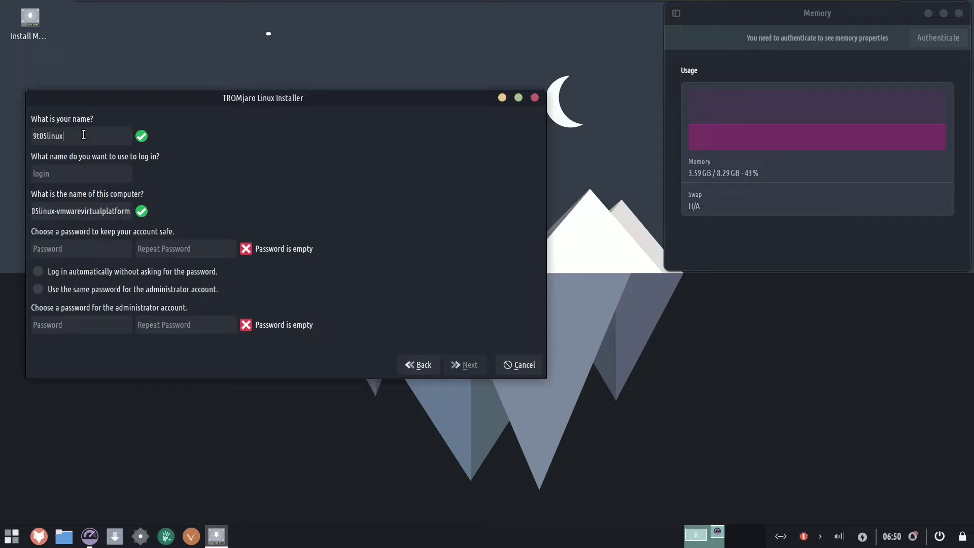
key("Left")
key("Left")
key("Left")
key("Left")
key("Left")
key("Left")
key("BackSpace")
type("o")
Step: Enter the login name and trim the -vmwarevirtualplatform suffix from the computer name
left_click(79, 173)
type("1")
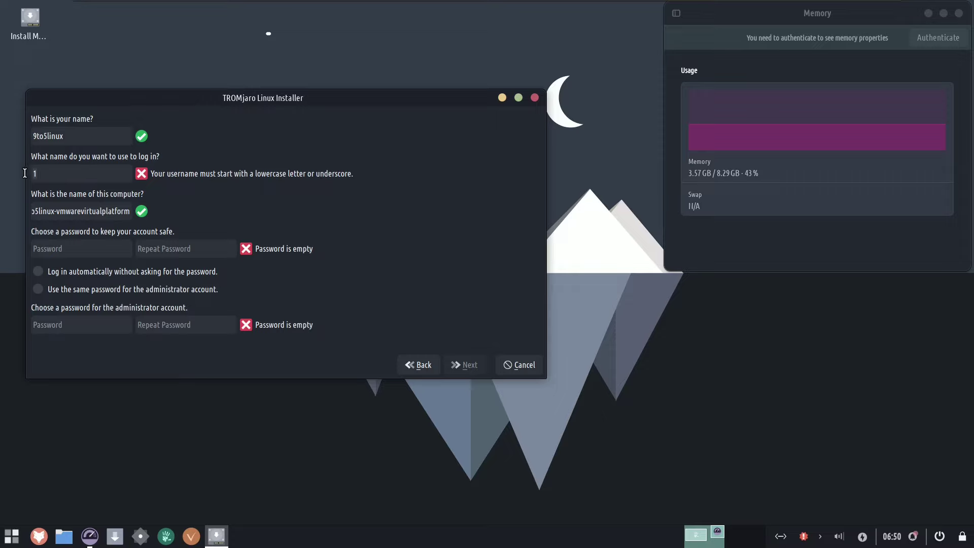
left_click_drag(24, 174, 69, 172)
type("r")
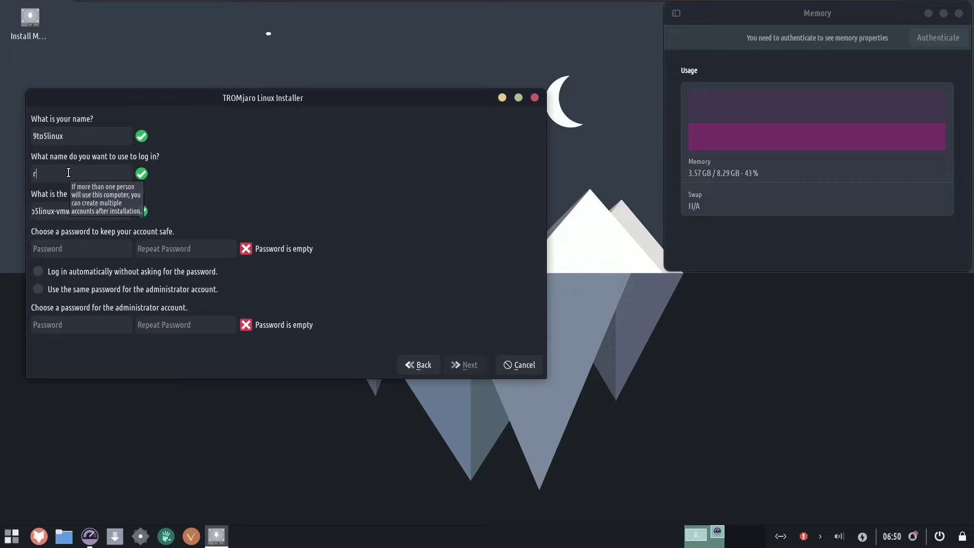
type("unboxing")
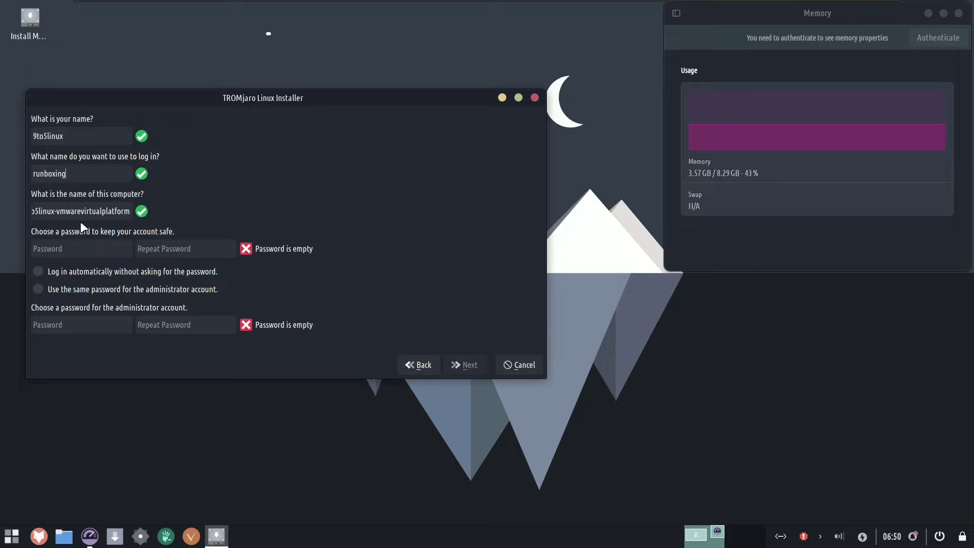
left_click_drag(53, 211, 188, 212)
key("BackSpace")
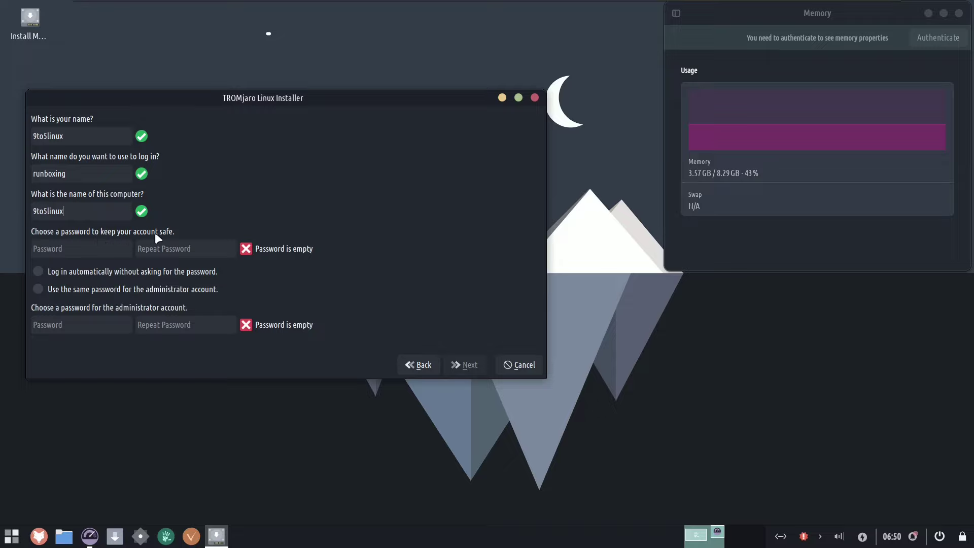
Step: Enter and confirm the account password, enable automatic login, and reuse the password for the administrator
left_click(95, 250)
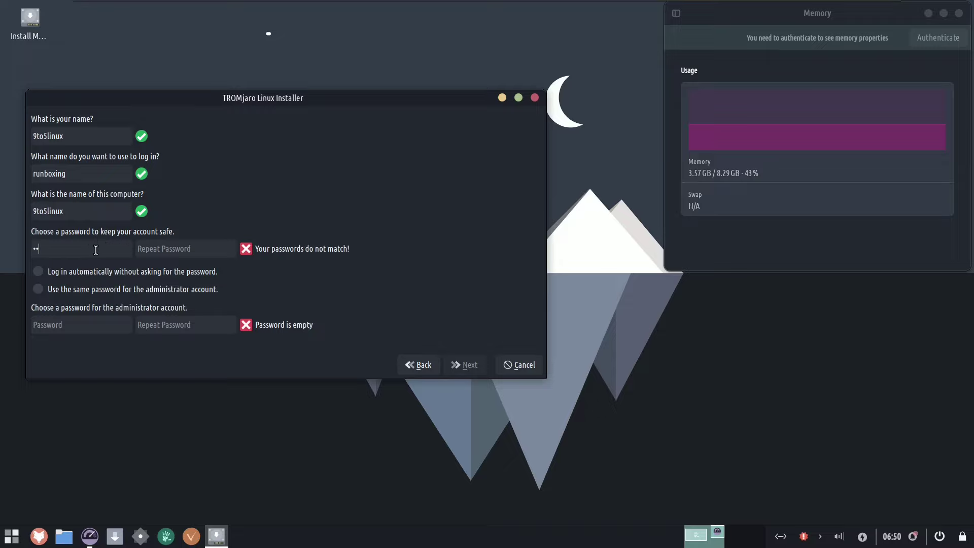
key("Tab")
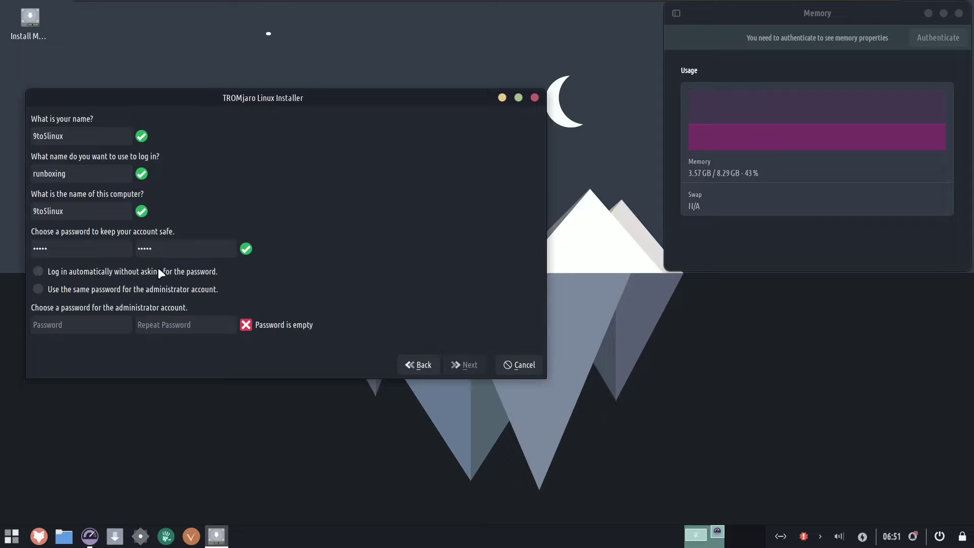
left_click(41, 272)
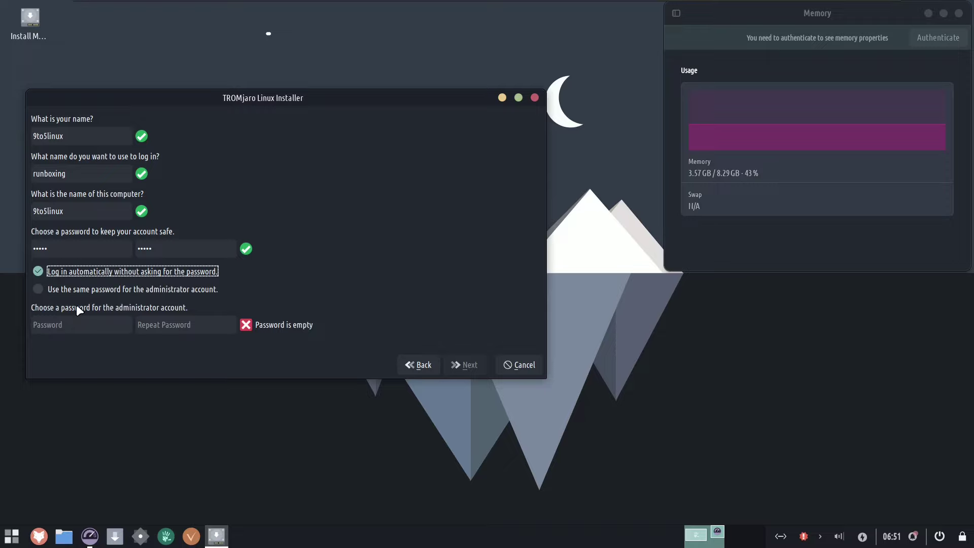
left_click(62, 290)
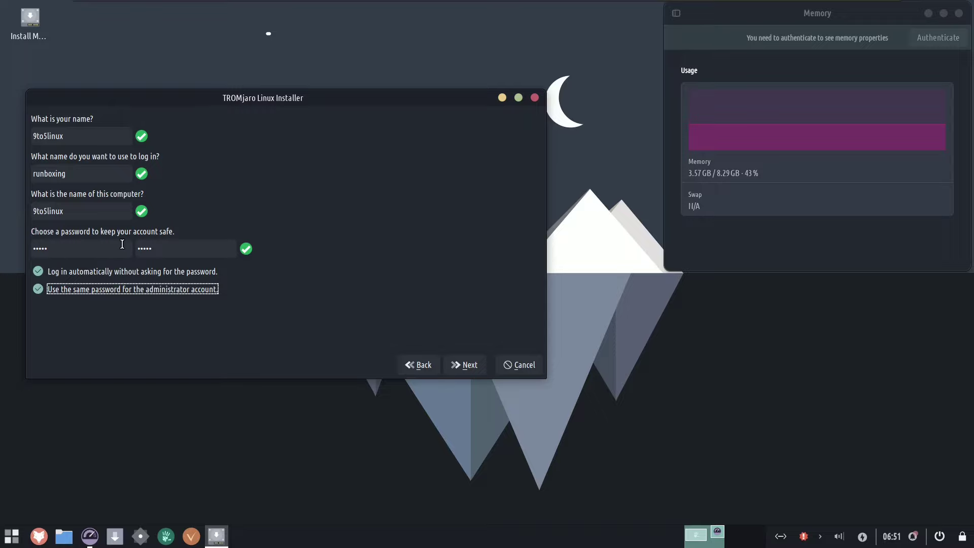
left_click(68, 291)
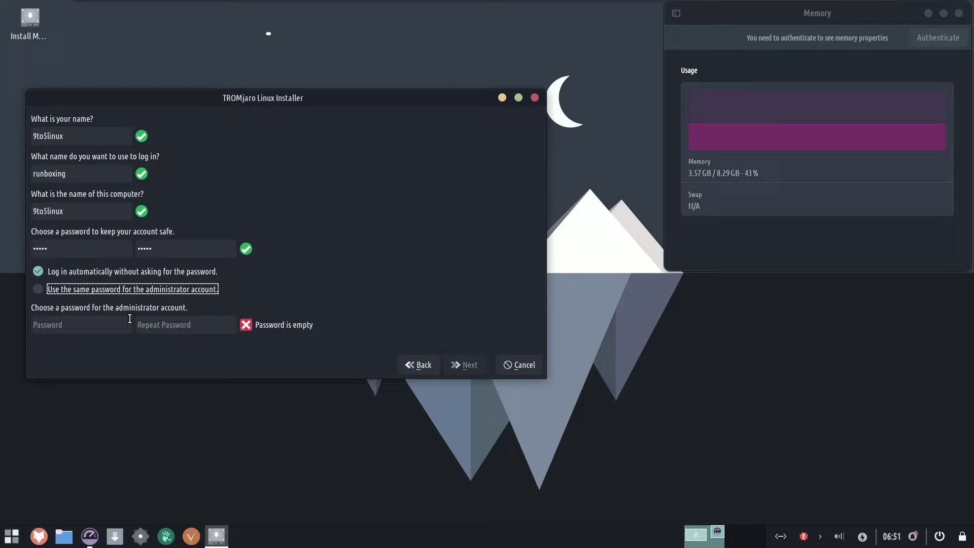
left_click(74, 290)
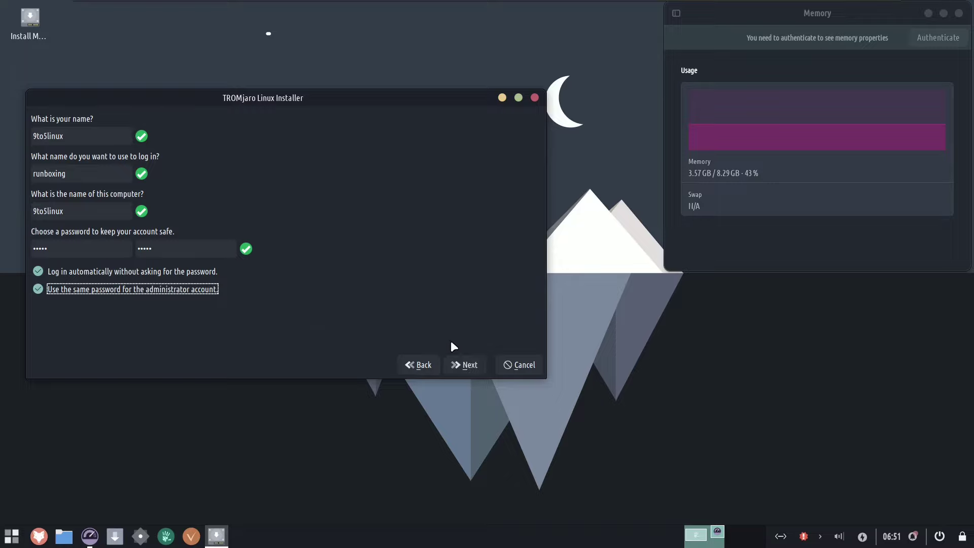
left_click(464, 365)
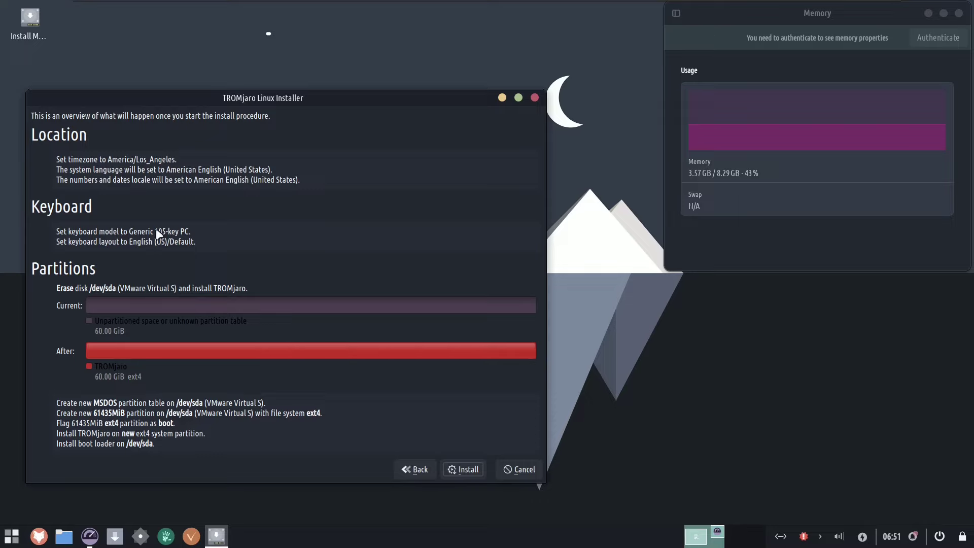
Step: Step back to the user page, return to the summary, then cancel the installation
left_click(414, 468)
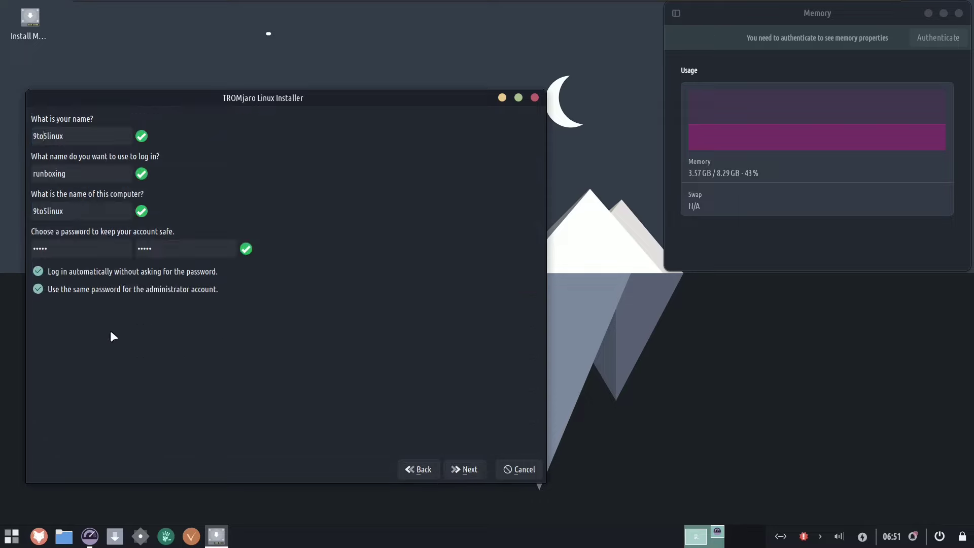
left_click(450, 463)
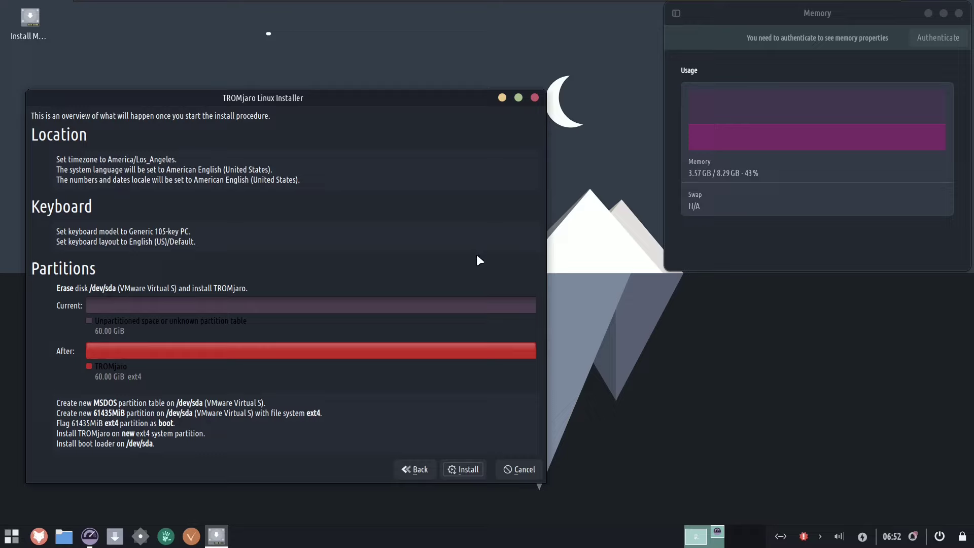
left_click(530, 463)
Step: Confirm the installer cancellation and open Desktop settings from the desktop context menu
left_click(358, 290)
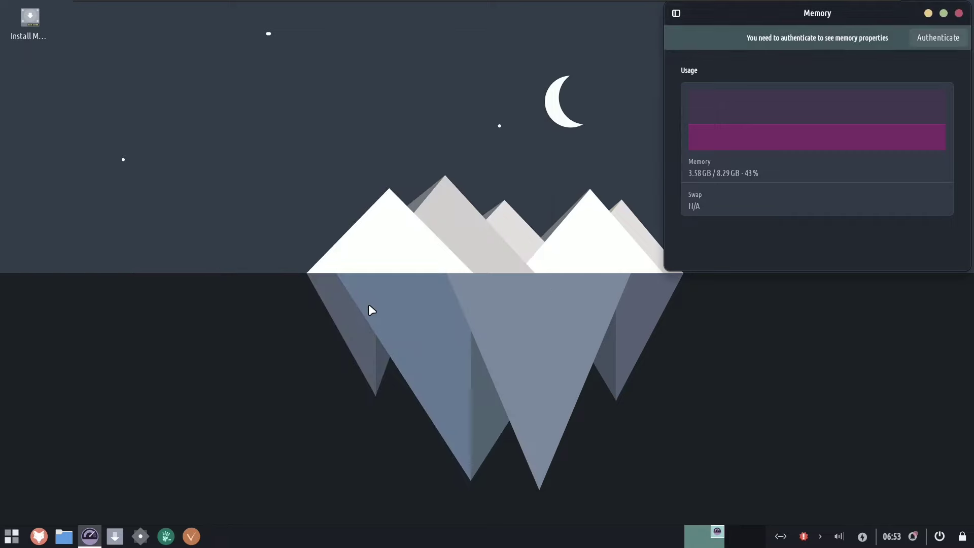
right_click(269, 146)
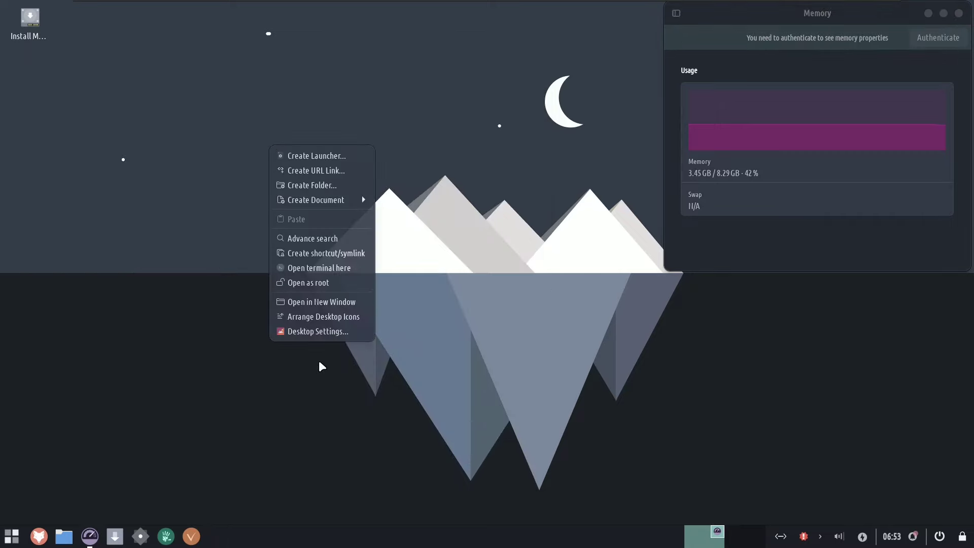
left_click(315, 331)
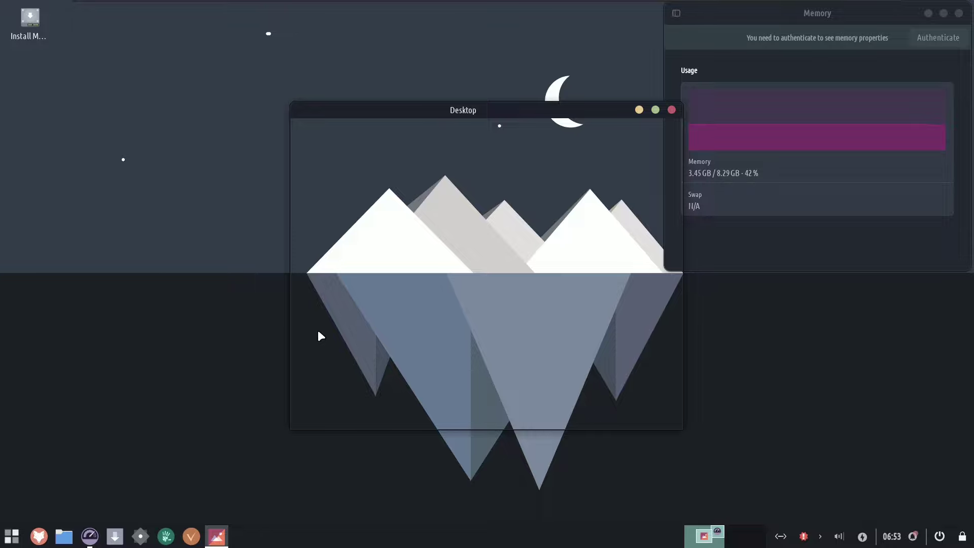
left_click_drag(469, 116, 331, 101)
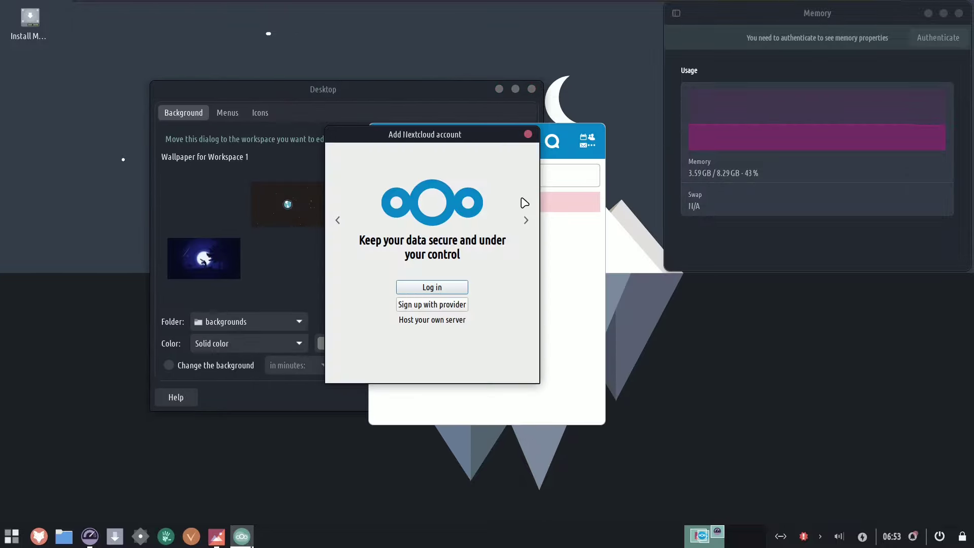
Step: Dismiss the Nextcloud add-account dialog, then disable launch at startup and server notifications
left_click(527, 134)
left_click(392, 141)
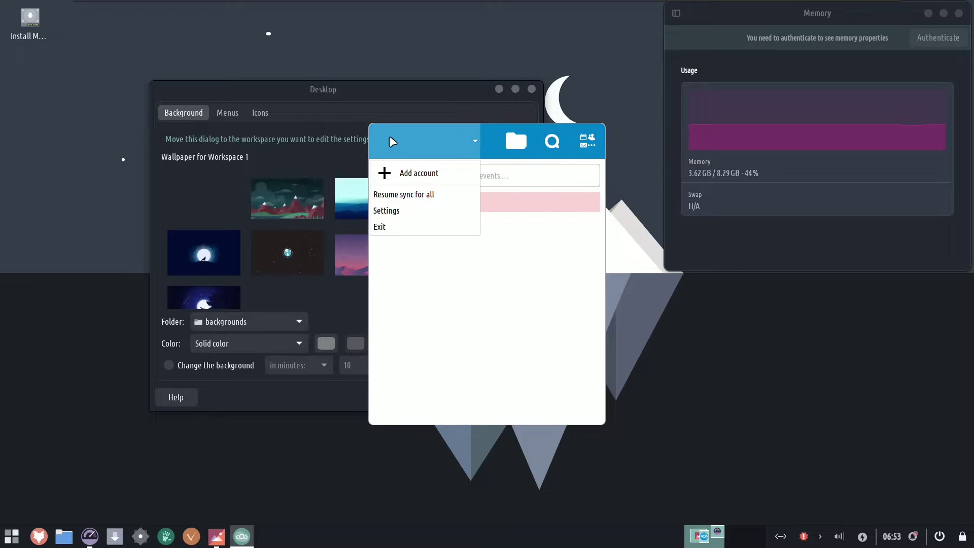
left_click(403, 210)
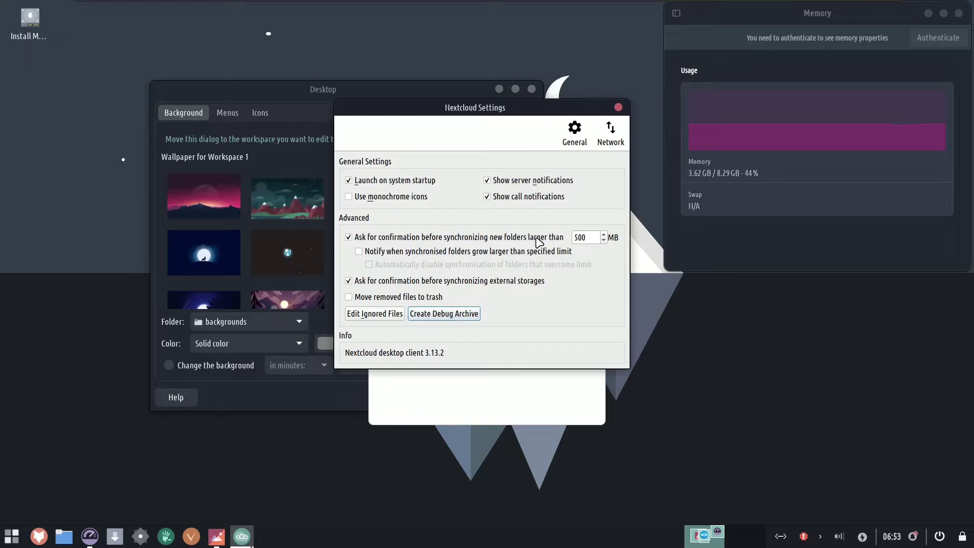
left_click(393, 182)
left_click(500, 181)
left_click(618, 107)
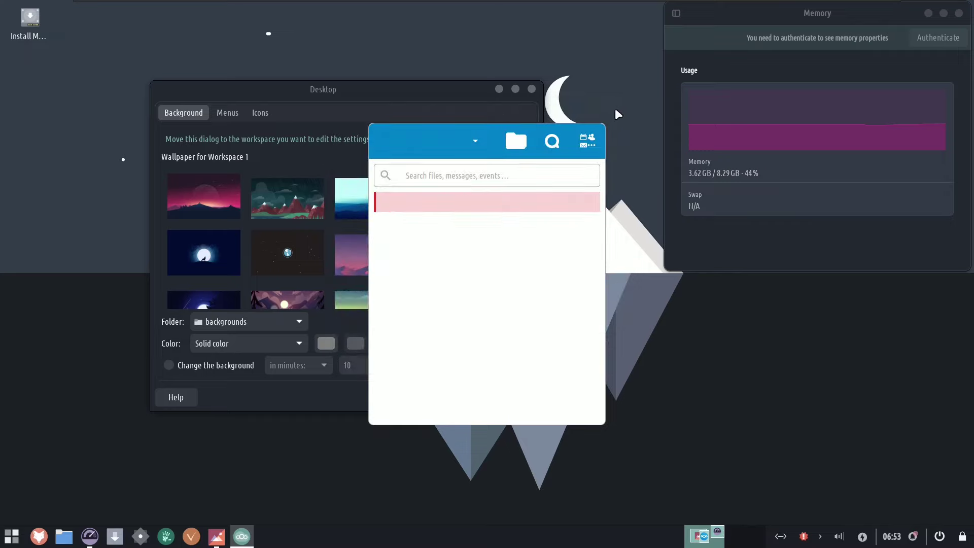
Step: Reopen and close Nextcloud settings, then exit the Nextcloud client
left_click(469, 152)
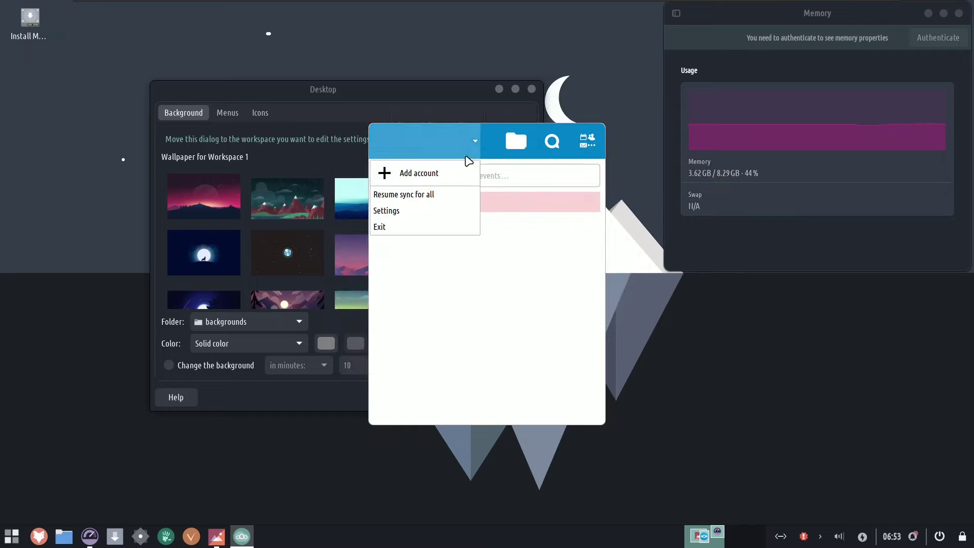
left_click(426, 211)
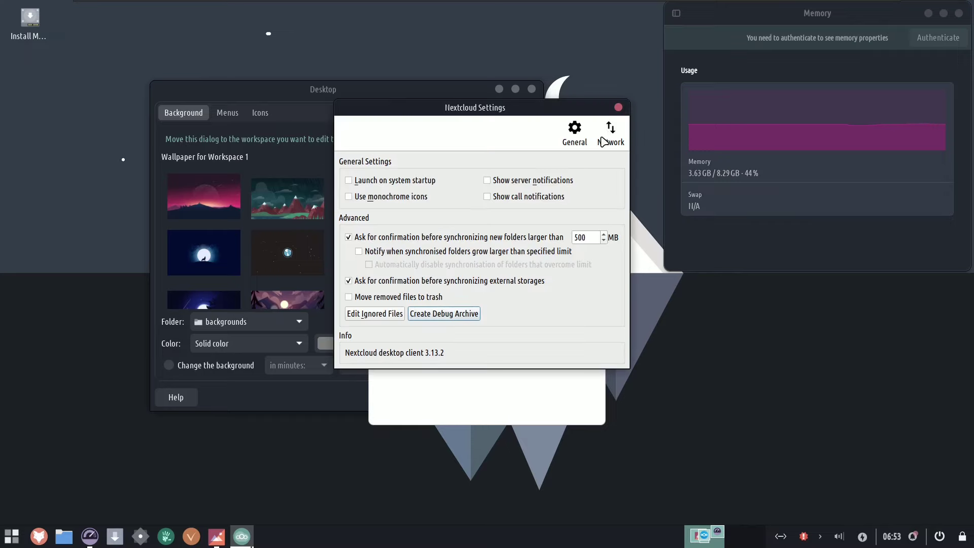
left_click(618, 107)
left_click(470, 147)
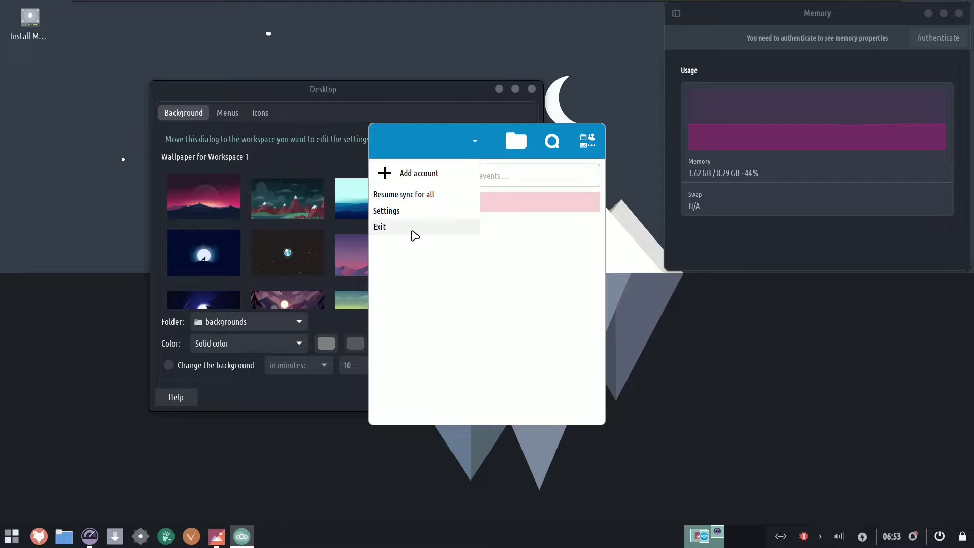
left_click(413, 231)
scroll(531, 209, "down", 3)
left_click_drag(530, 208, 528, 247)
Step: Set the sunset lake picture as wallpaper, browse the Menus and Icons tabs, and close Desktop settings
left_click(206, 260)
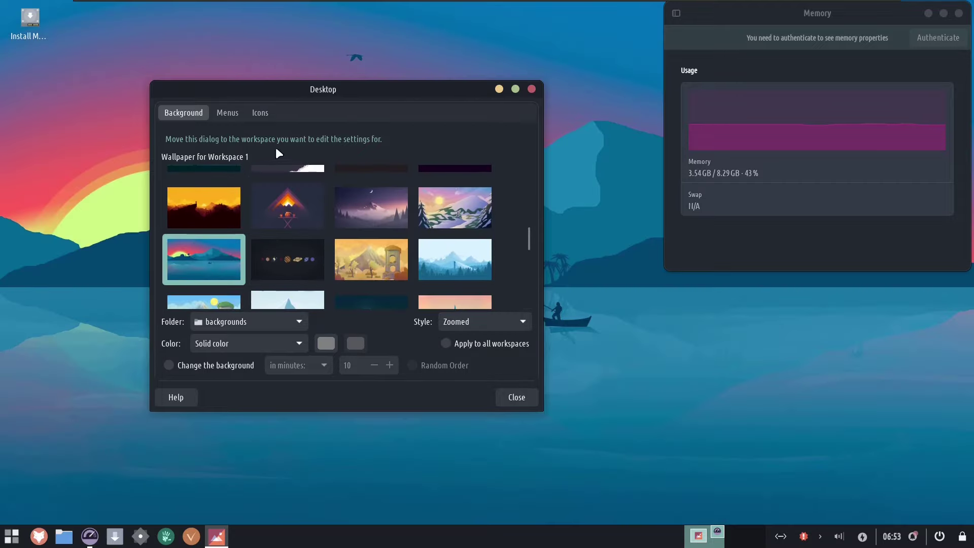
left_click(236, 118)
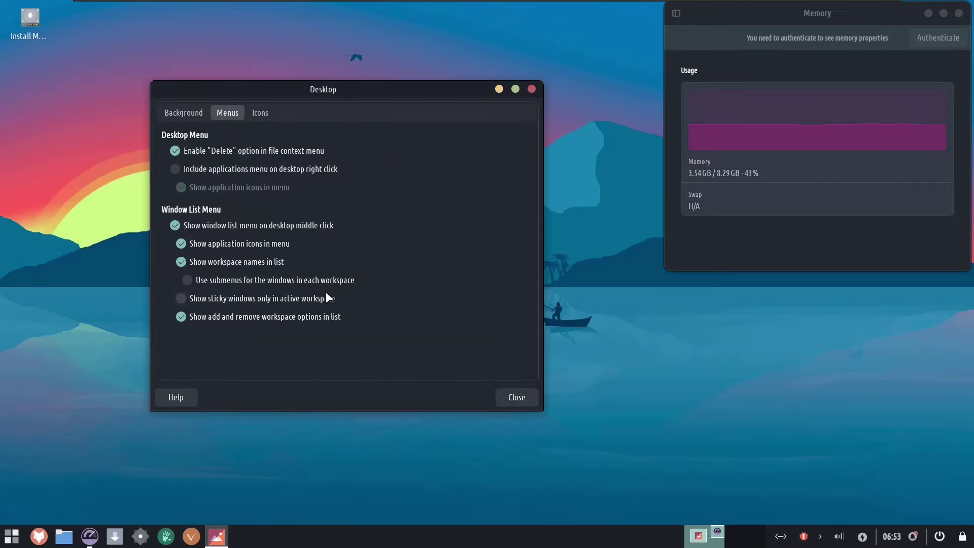
left_click(261, 115)
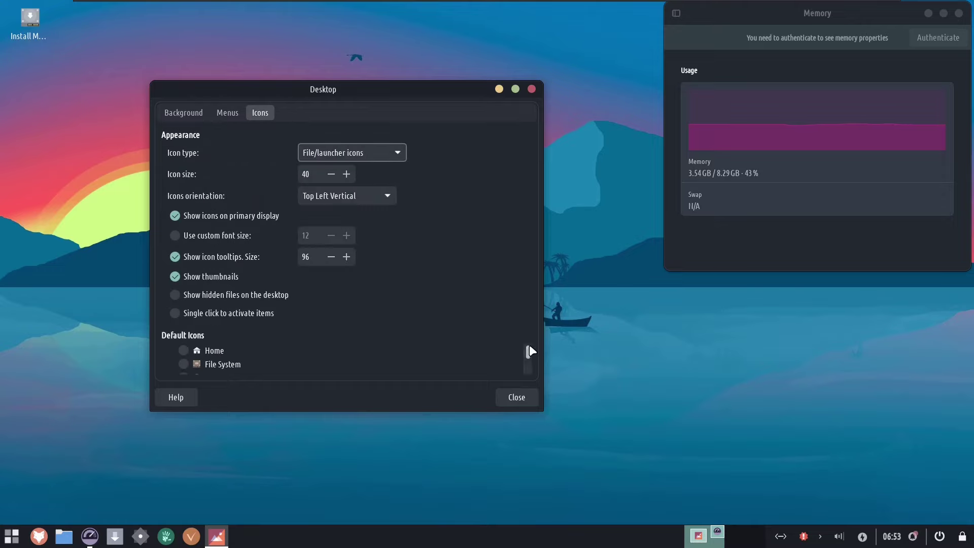
left_click_drag(529, 350, 515, 239)
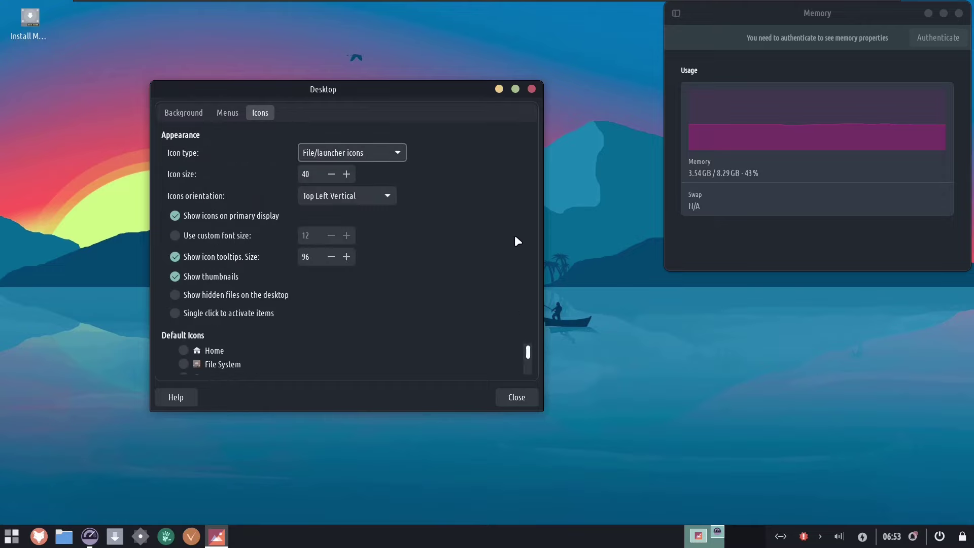
left_click(509, 403)
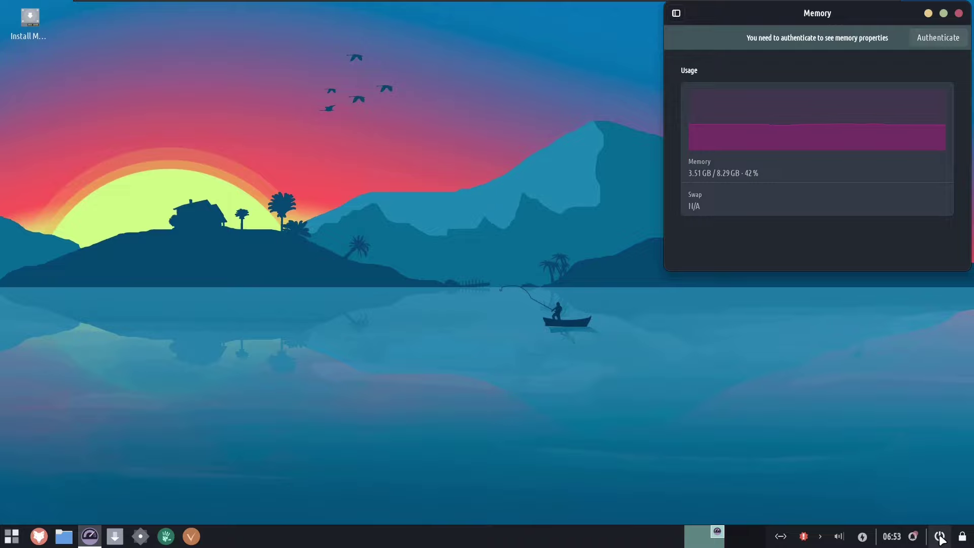
Step: Open Notification settings from the tray bell and review its Appearance, Applications and Log tabs
left_click(913, 536)
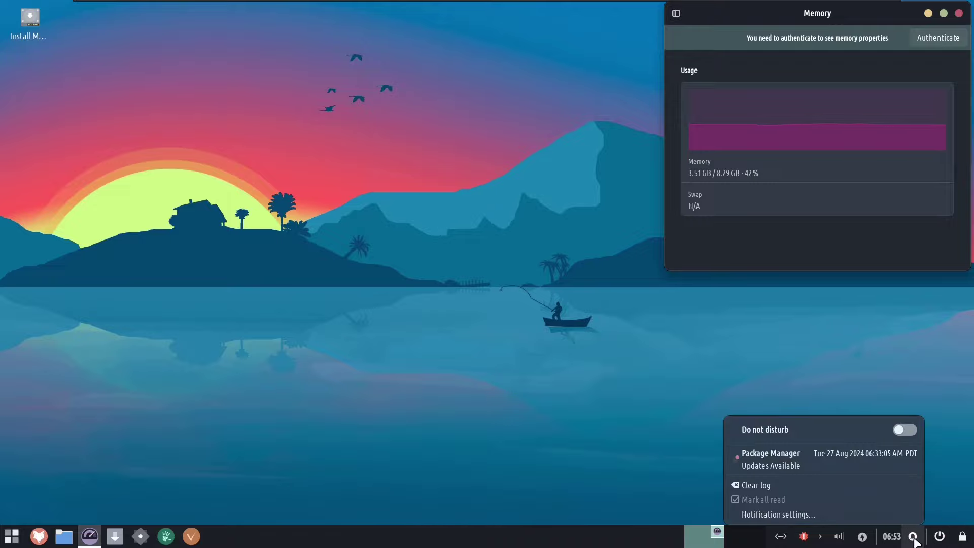
left_click(826, 515)
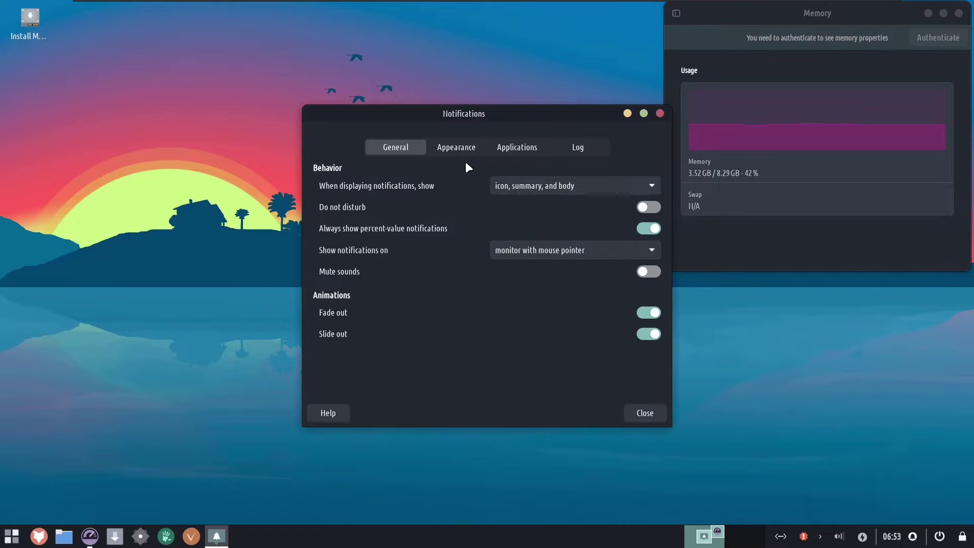
left_click(458, 145)
left_click(517, 148)
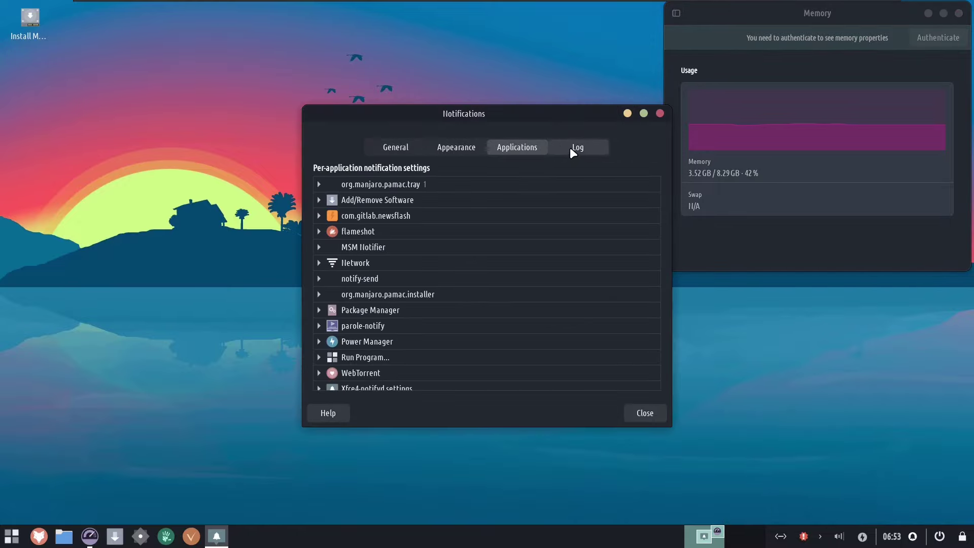
left_click(573, 149)
left_click(649, 414)
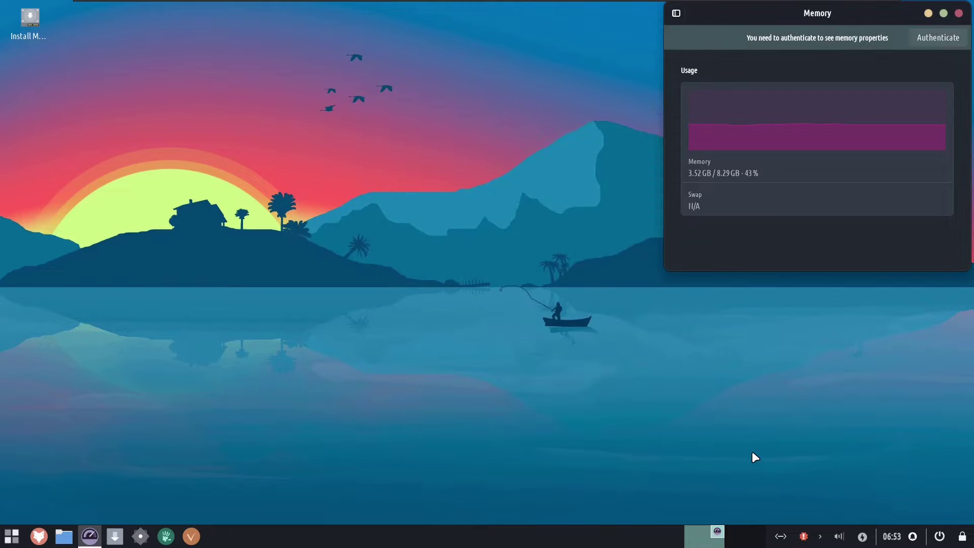
Step: Open Power Manager settings from the tray, review its System, Display and Devices tabs, and close it
left_click(862, 536)
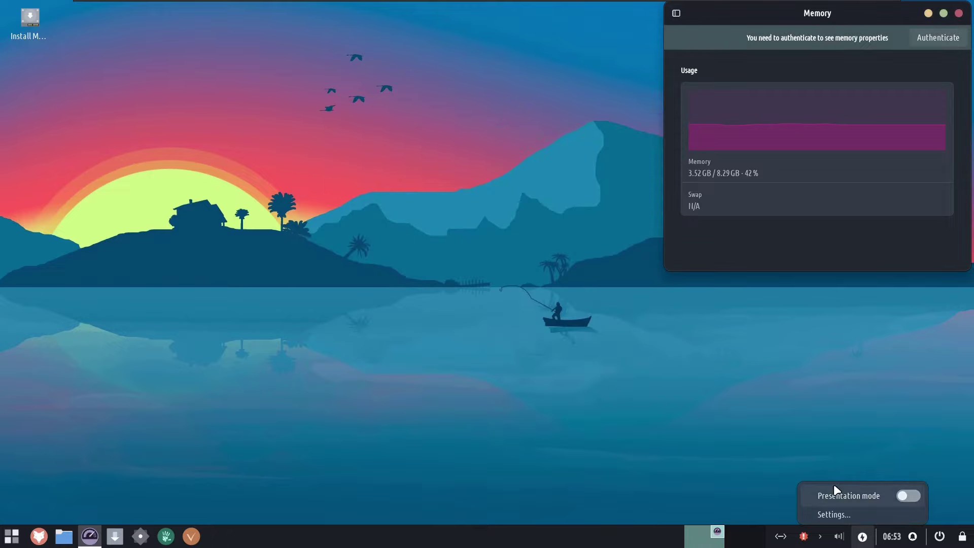
left_click(839, 515)
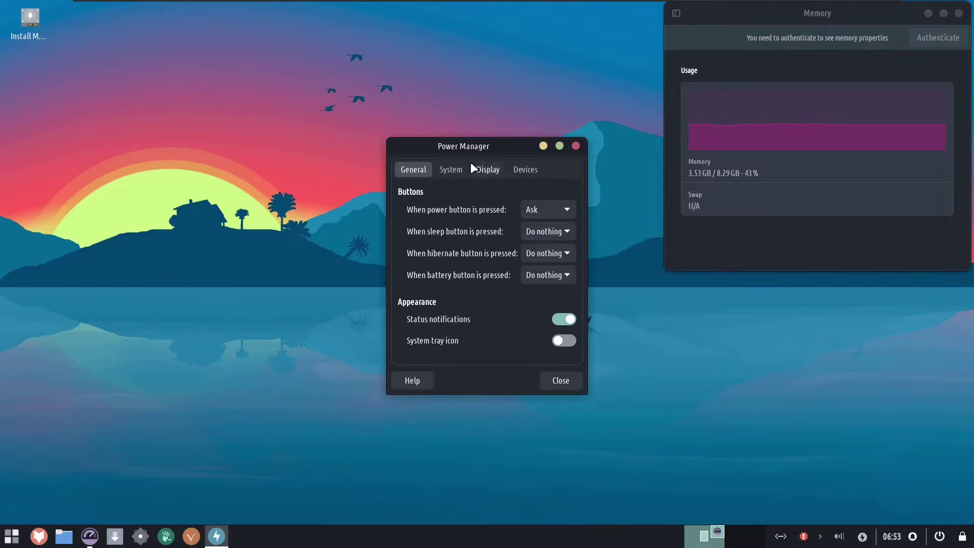
left_click(466, 166)
left_click_drag(465, 153, 380, 151)
left_click(395, 168)
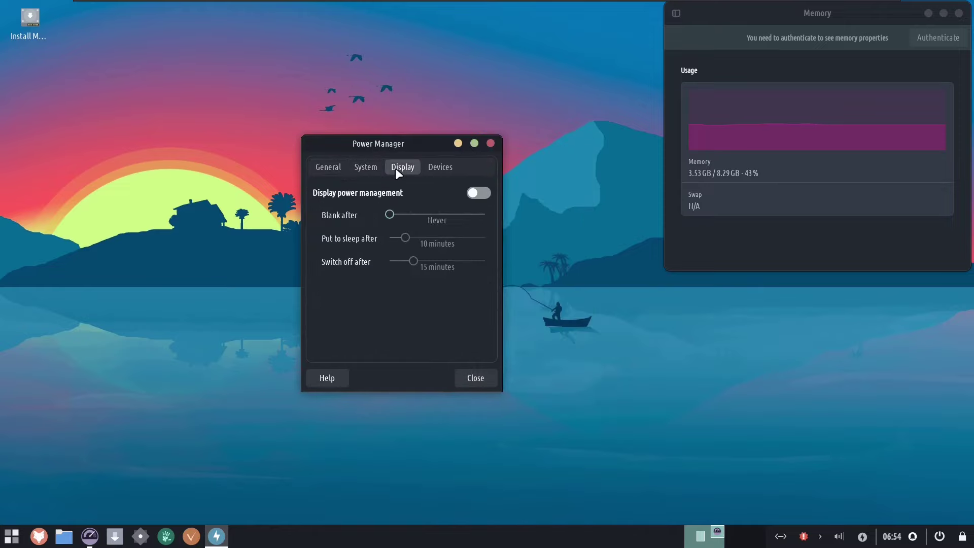
left_click(432, 166)
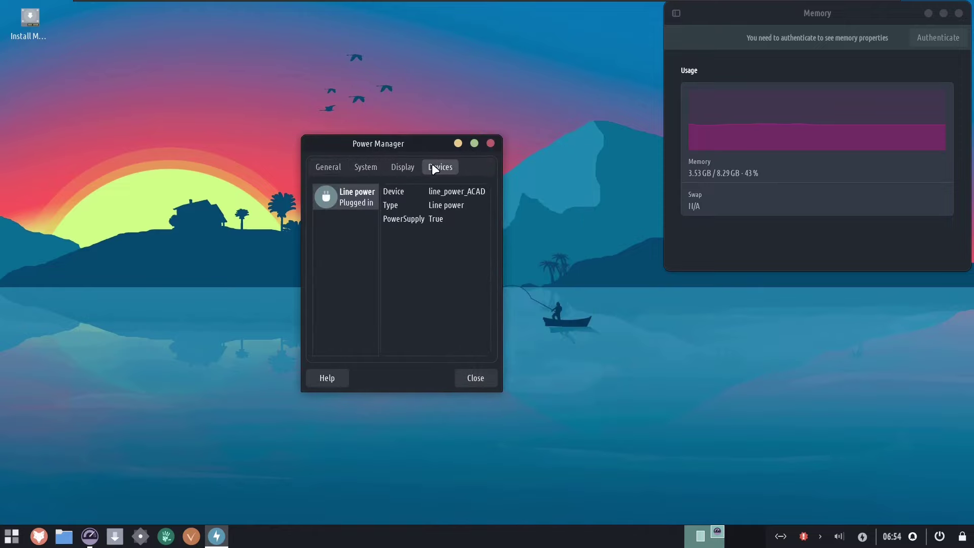
left_click(477, 377)
Step: Open the audio mixer, check its Playback and Recording tabs, and close it
left_click(834, 536)
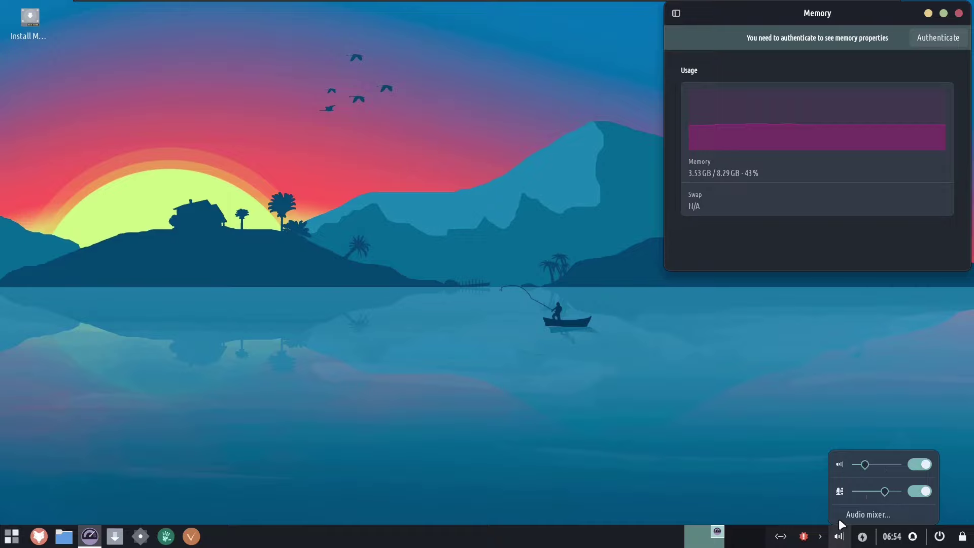
left_click(845, 516)
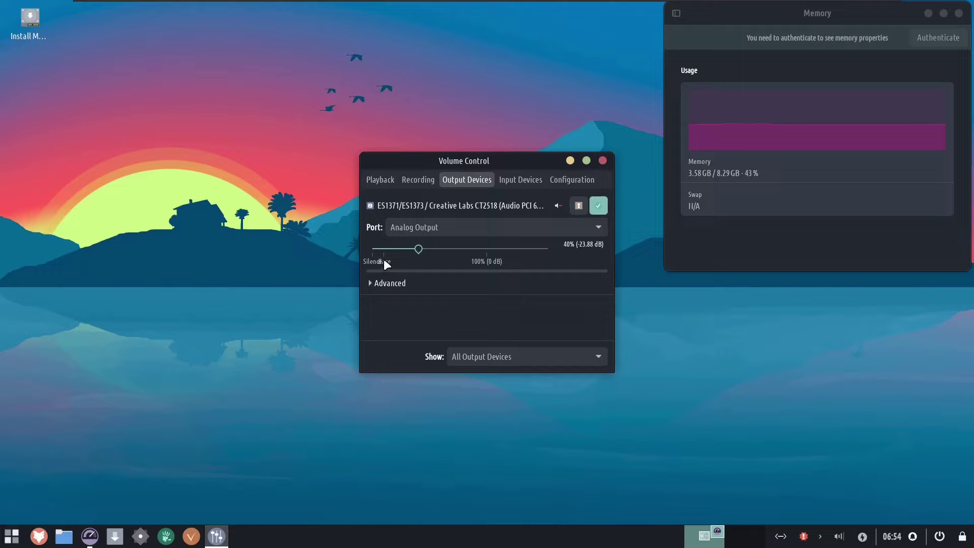
left_click(382, 183)
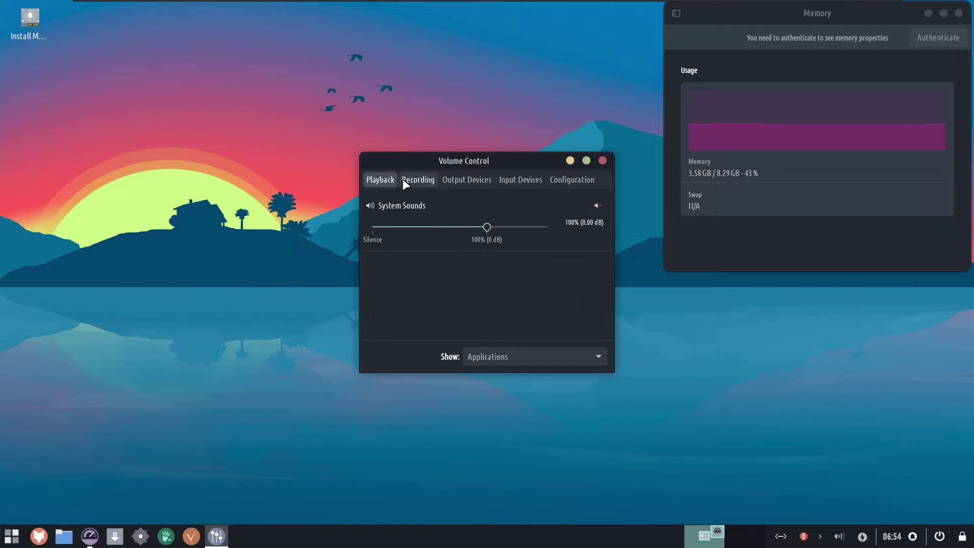
left_click(416, 180)
left_click(602, 161)
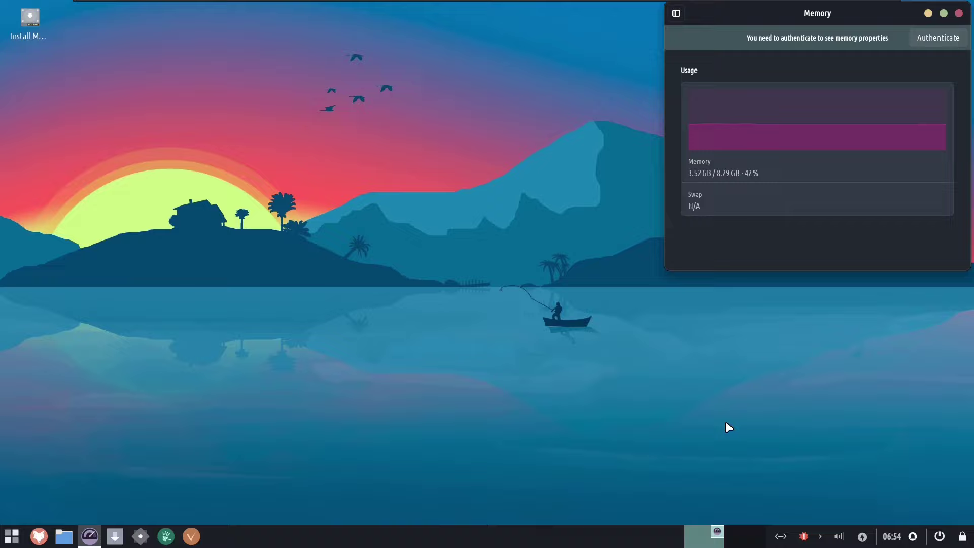
Step: Glance at the network connections, then launch the Package Manager from its tray icon
left_click(780, 537)
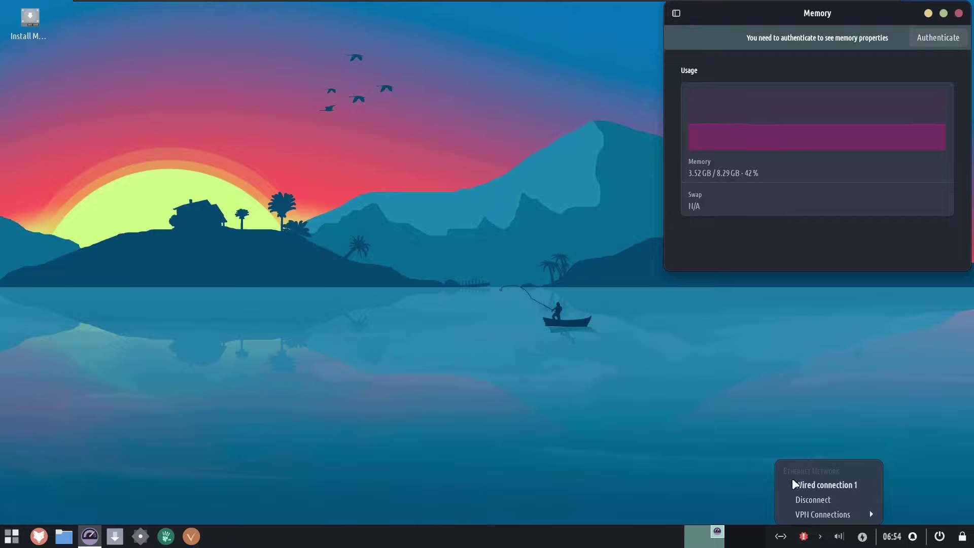
left_click(810, 520)
left_click(808, 536)
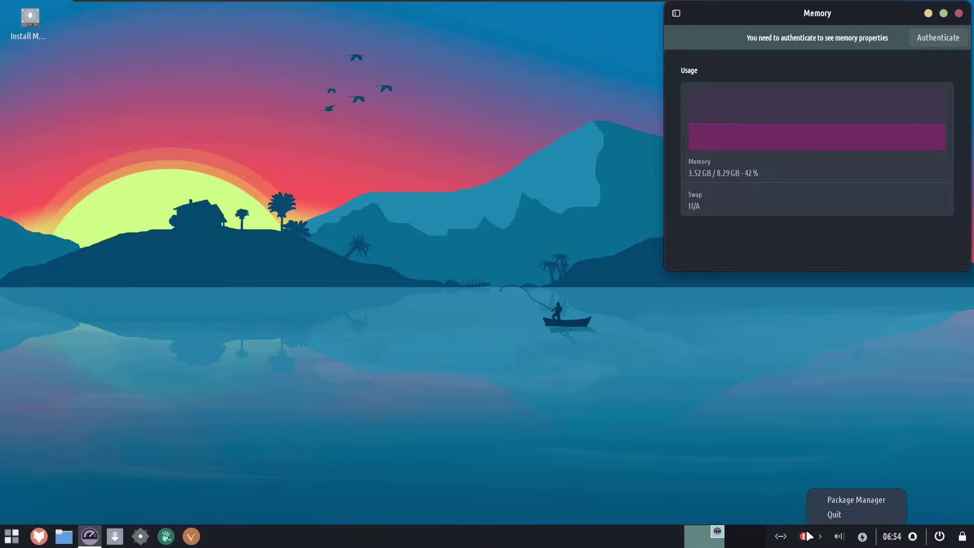
left_click(833, 498)
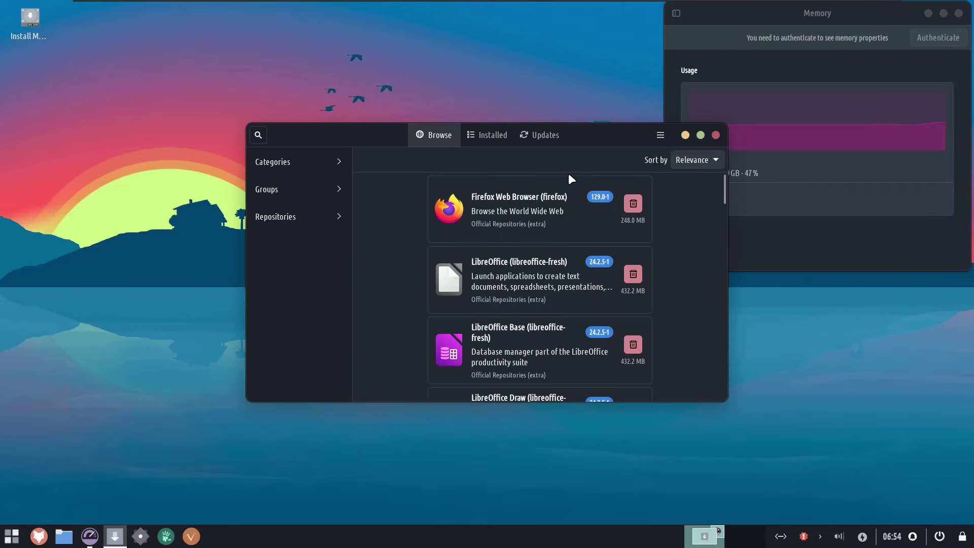
Step: Maximize Pamac, scroll Browse, check the Updates list, then switch to the Installed list
double_click(598, 140)
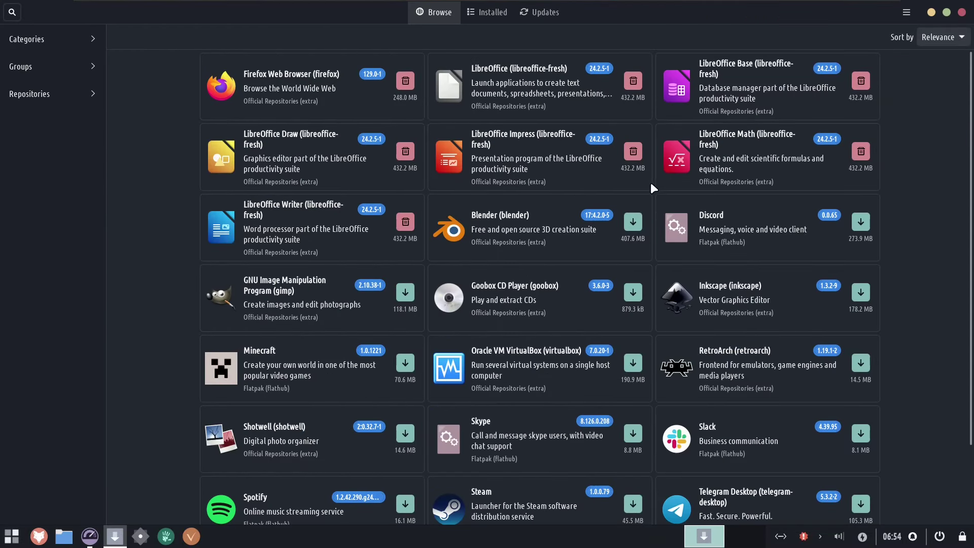
scroll(956, 215, "down", 5)
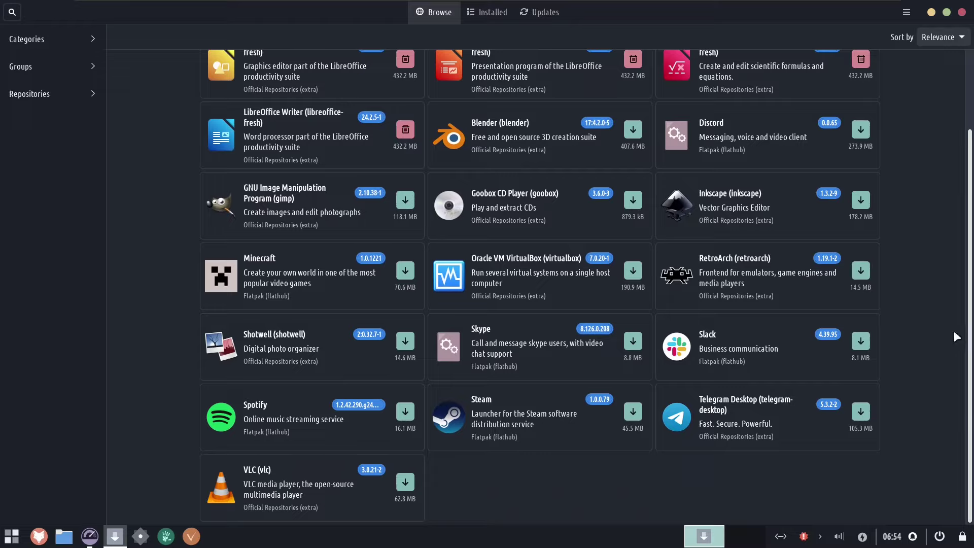
left_click(547, 17)
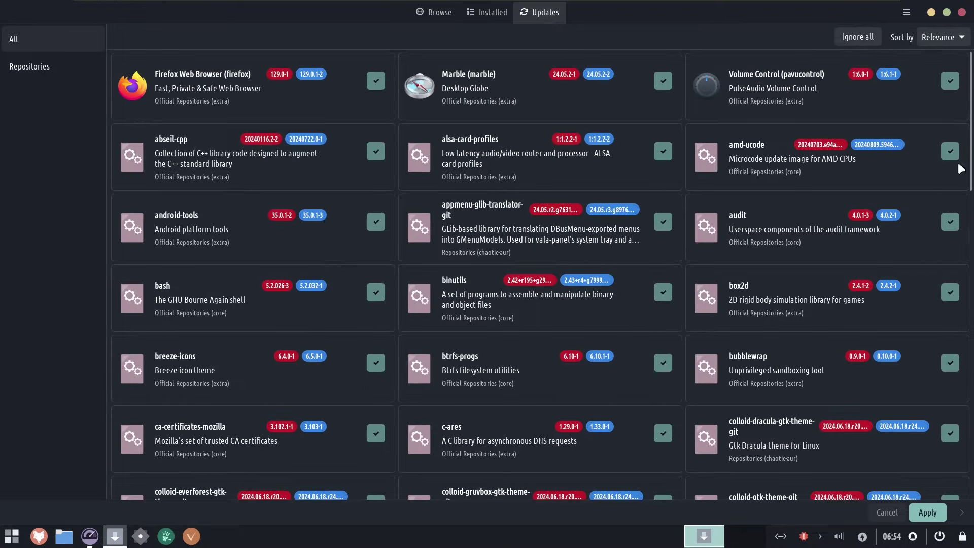
left_click_drag(969, 170, 919, 512)
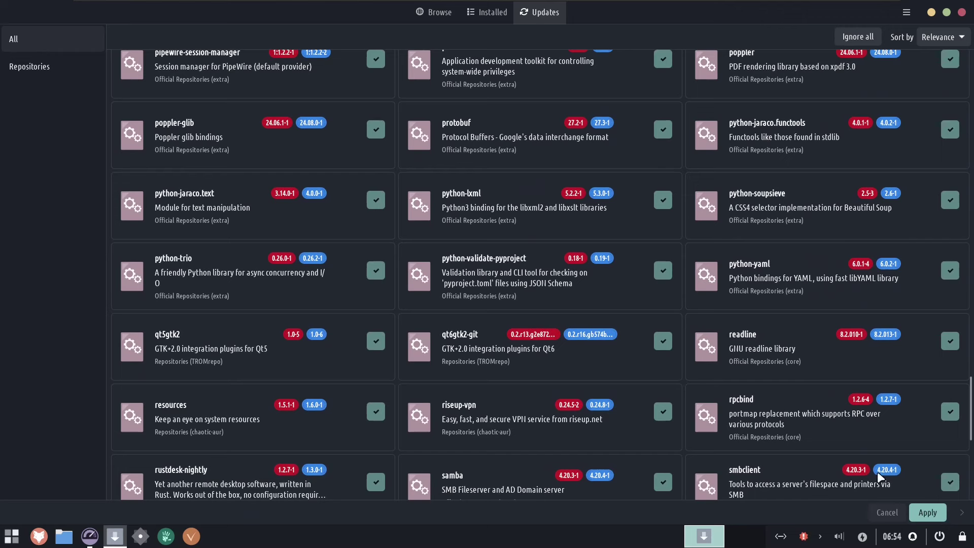
left_click(492, 12)
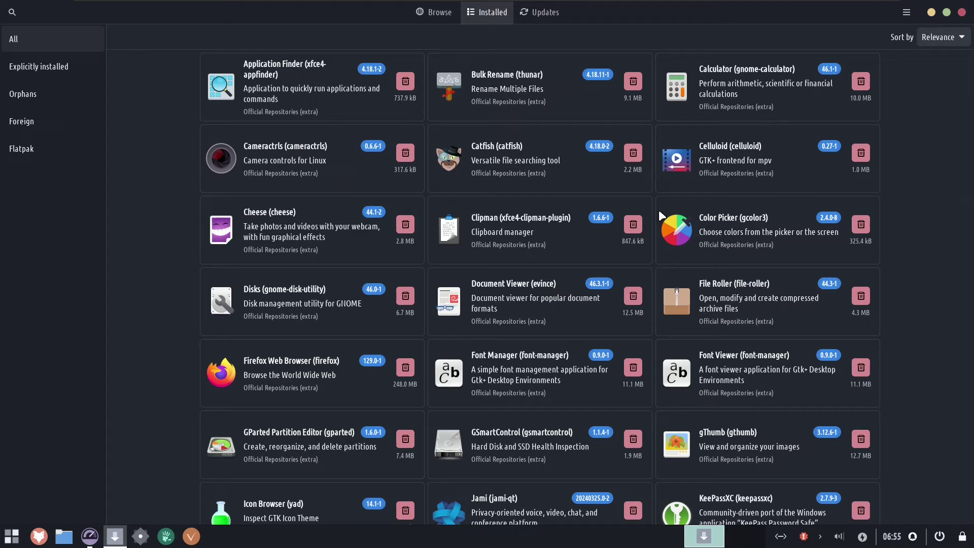
Step: View and close the About Pamac dialog, then turn on Software Mode
left_click(906, 13)
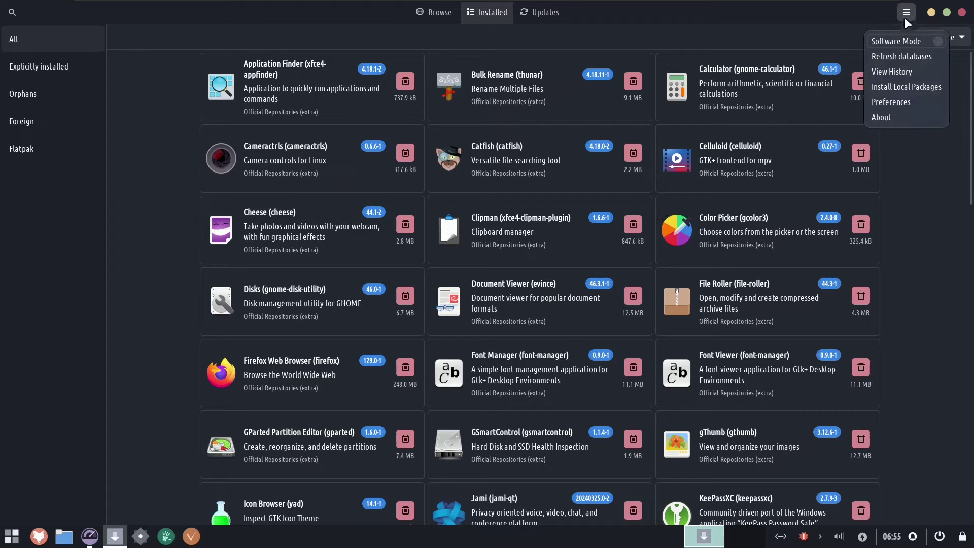
left_click(901, 117)
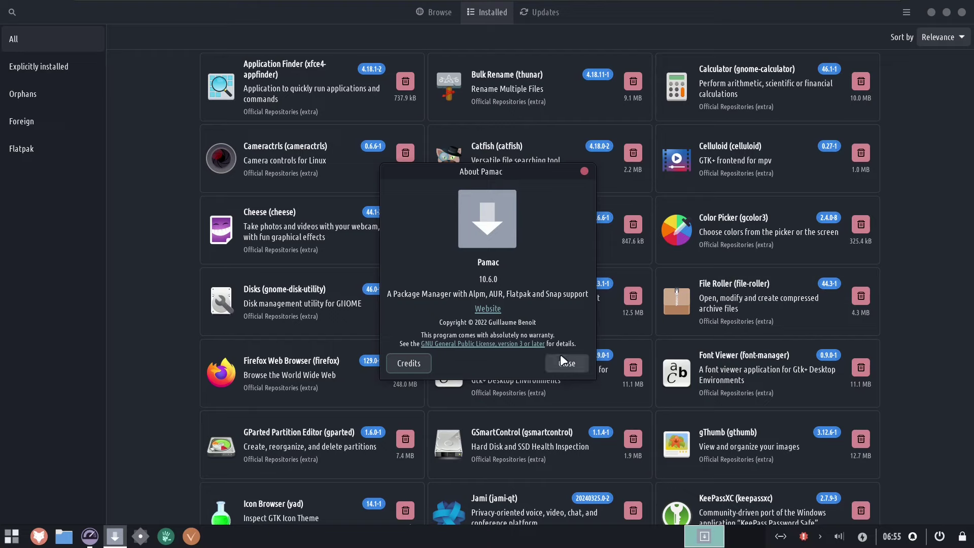
left_click(563, 362)
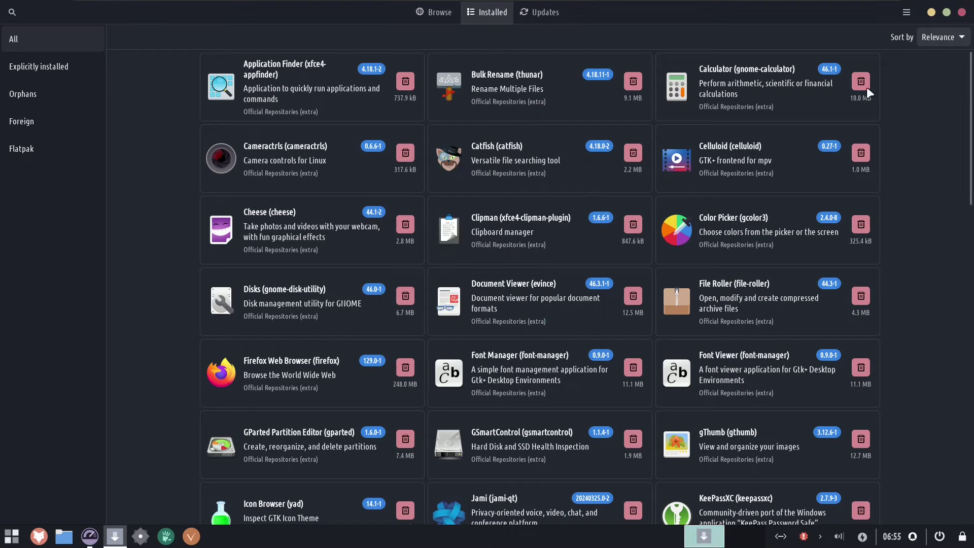
left_click(904, 13)
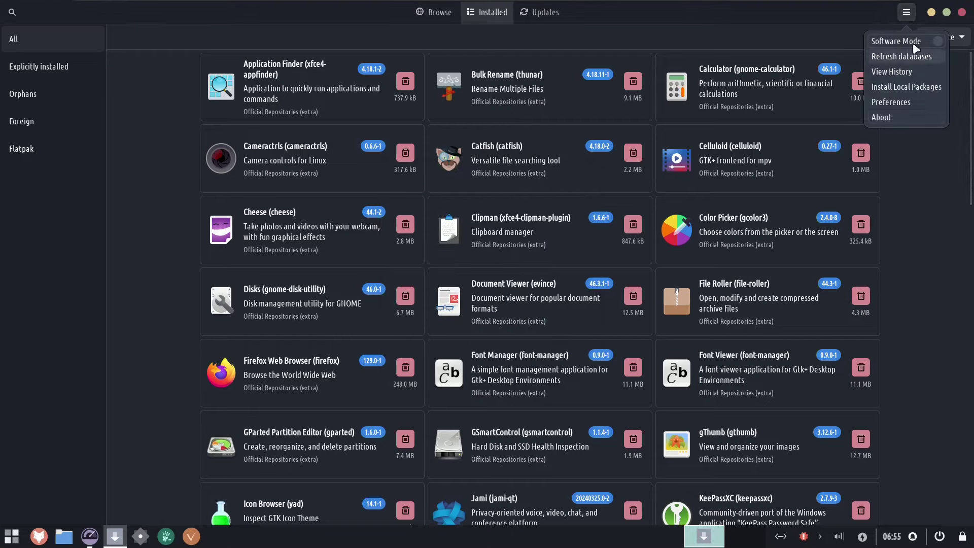
left_click(919, 44)
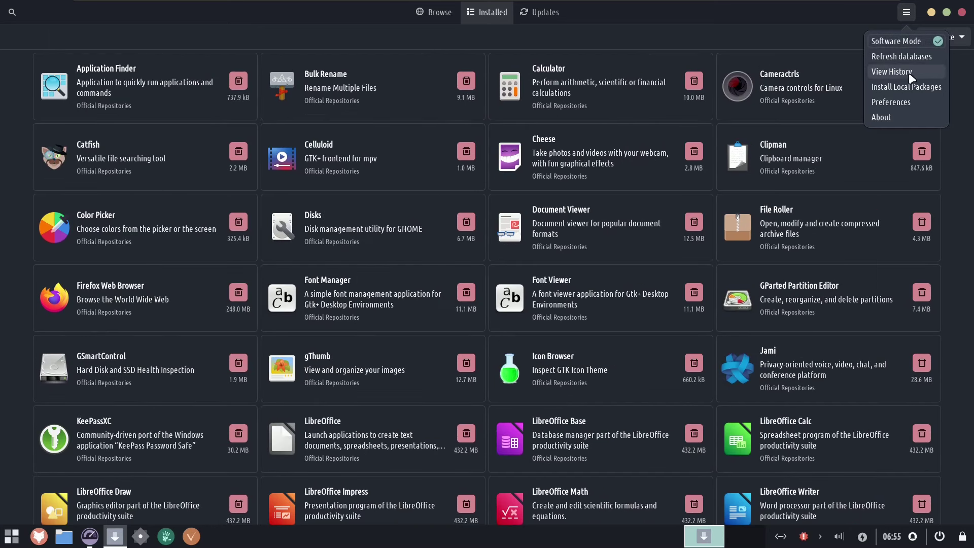
Step: Review the General and Third Party tabs of Pamac Preferences, then close it
left_click(904, 102)
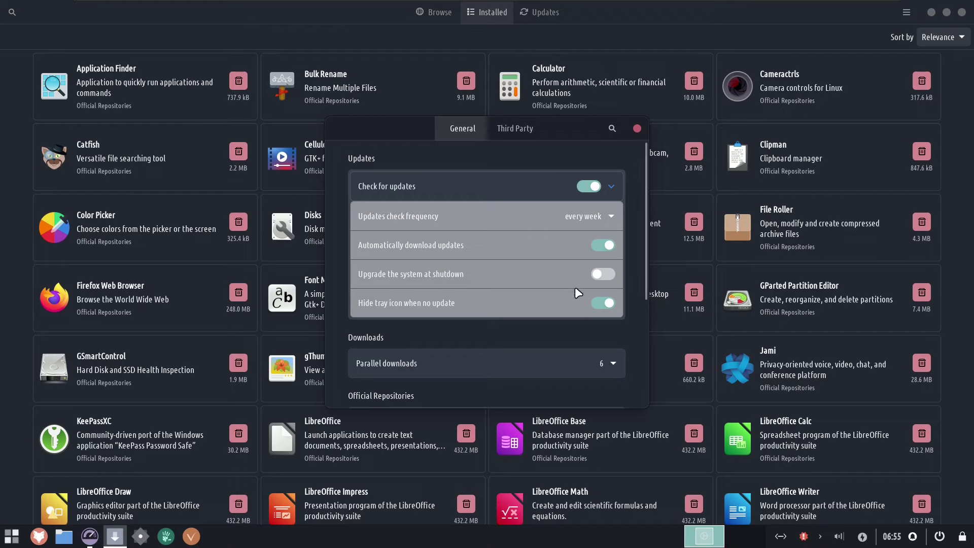
scroll(641, 242, "down", 5)
scroll(629, 219, "up", 5)
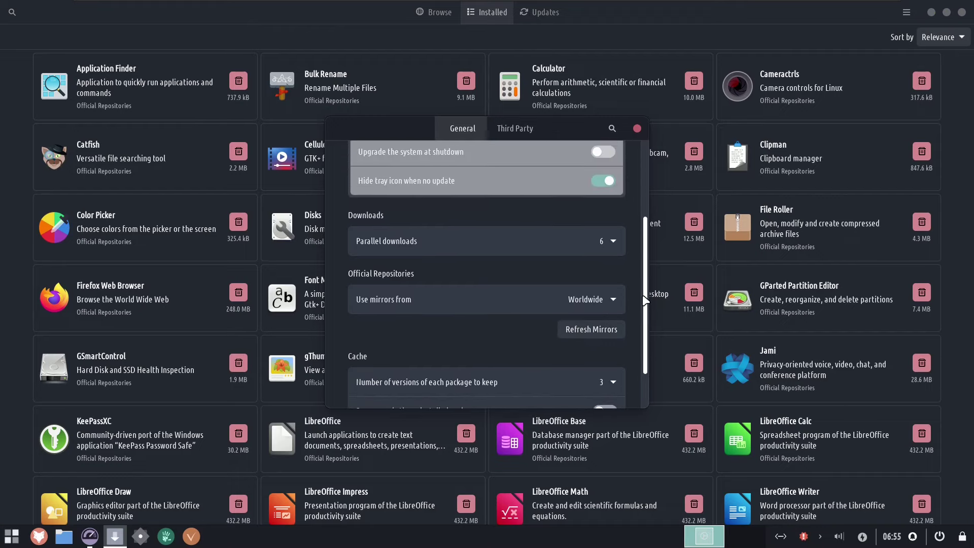
left_click(517, 131)
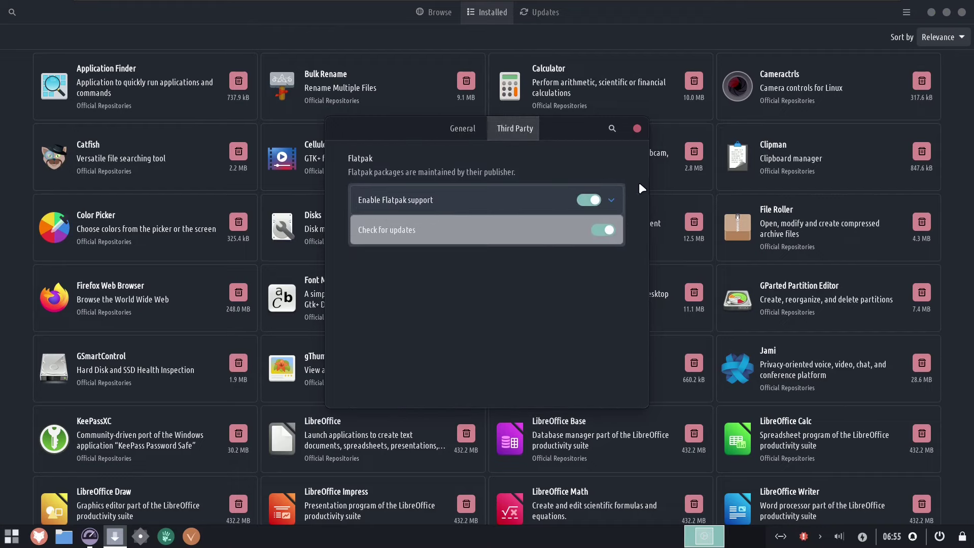
left_click(479, 131)
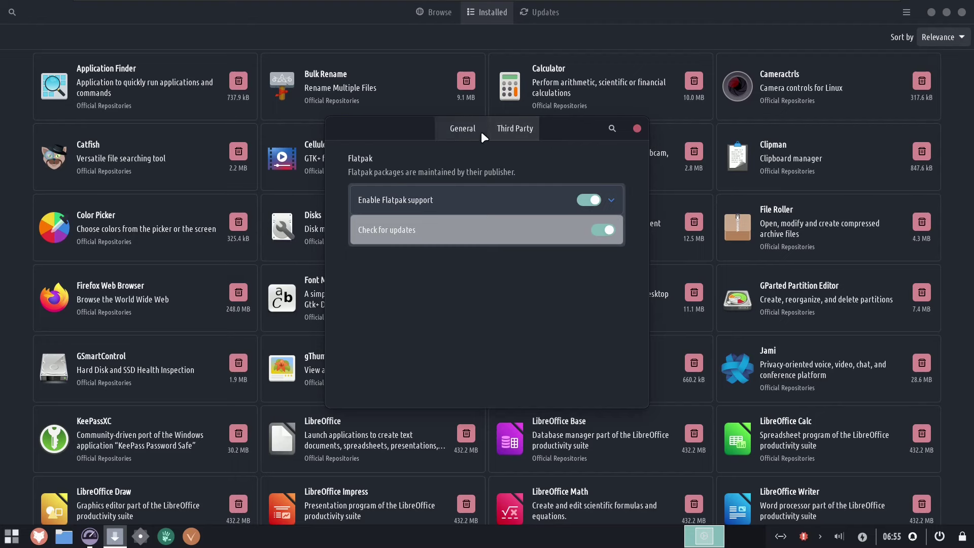
left_click(637, 129)
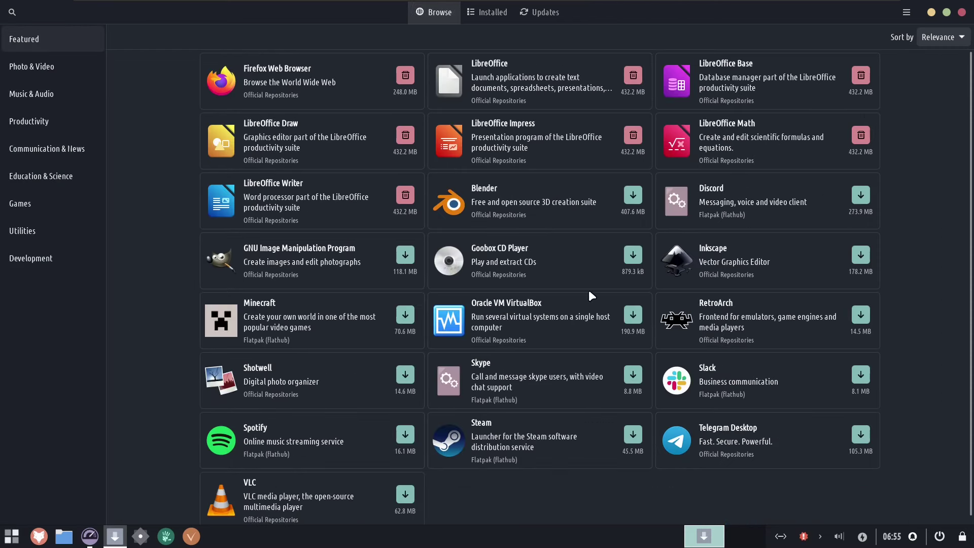
Step: Show the Installed list and turn Software Mode back off
left_click(487, 13)
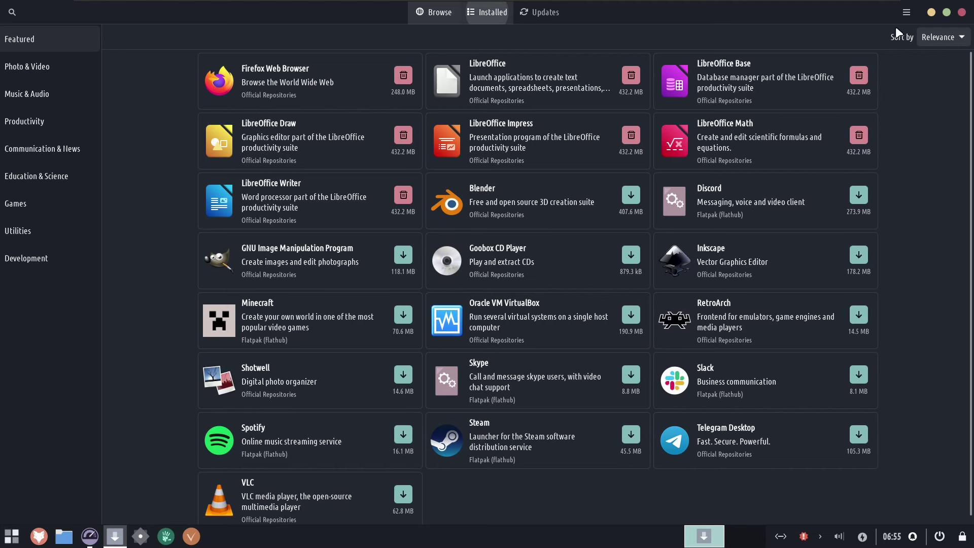
left_click(908, 17)
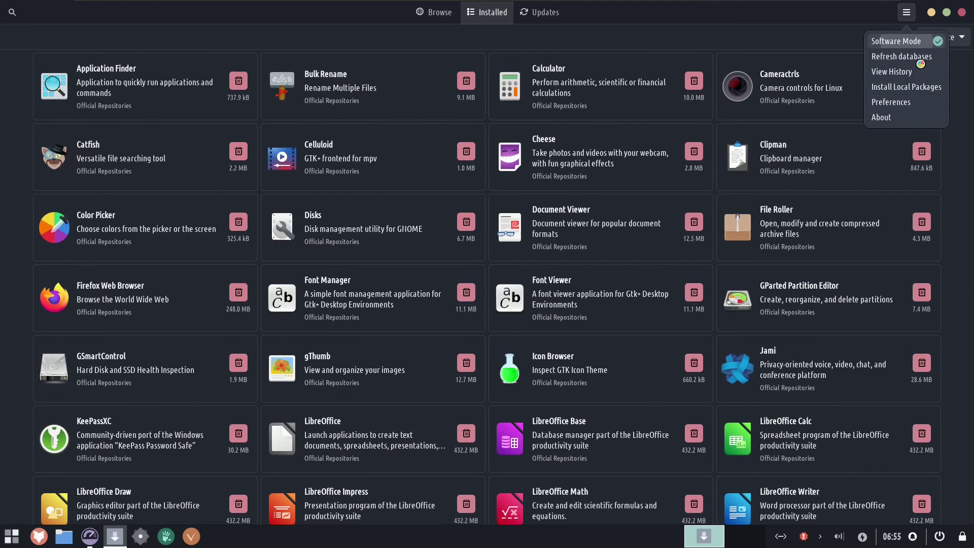
left_click(626, 38)
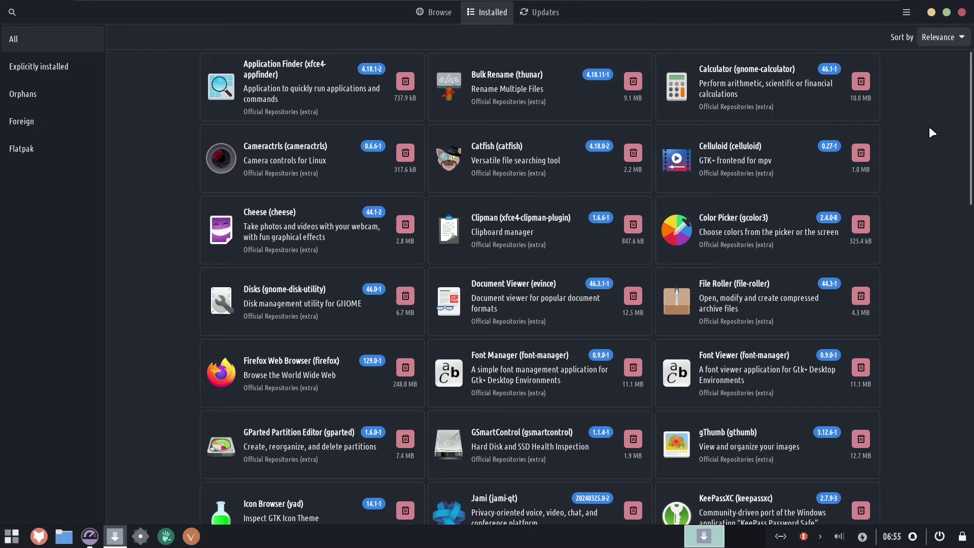
Step: Scroll through the installed packages, open search, and open the memory monitor from the taskbar
left_click_drag(969, 105, 969, 482)
left_click_drag(971, 522, 969, 501)
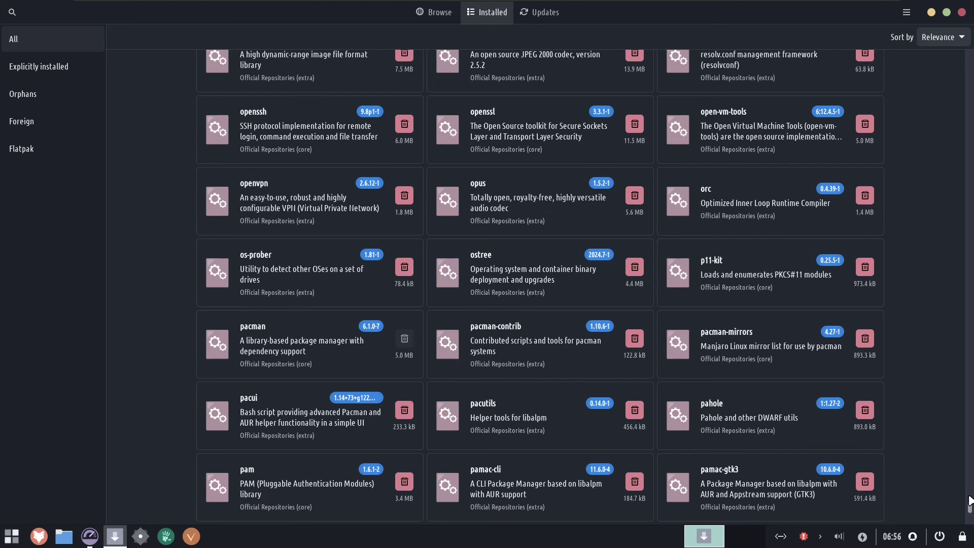
scroll(969, 506, "down", 20)
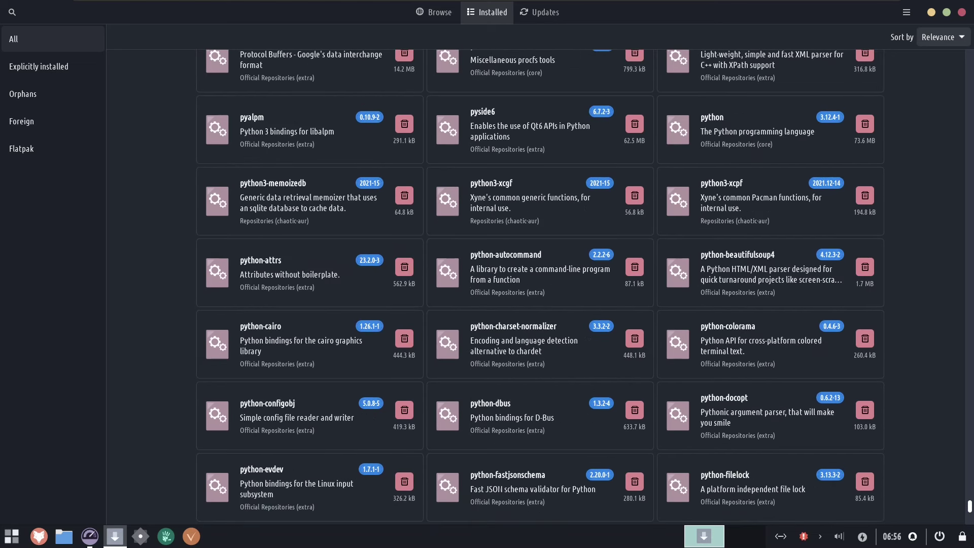
scroll(969, 509, "down", 20)
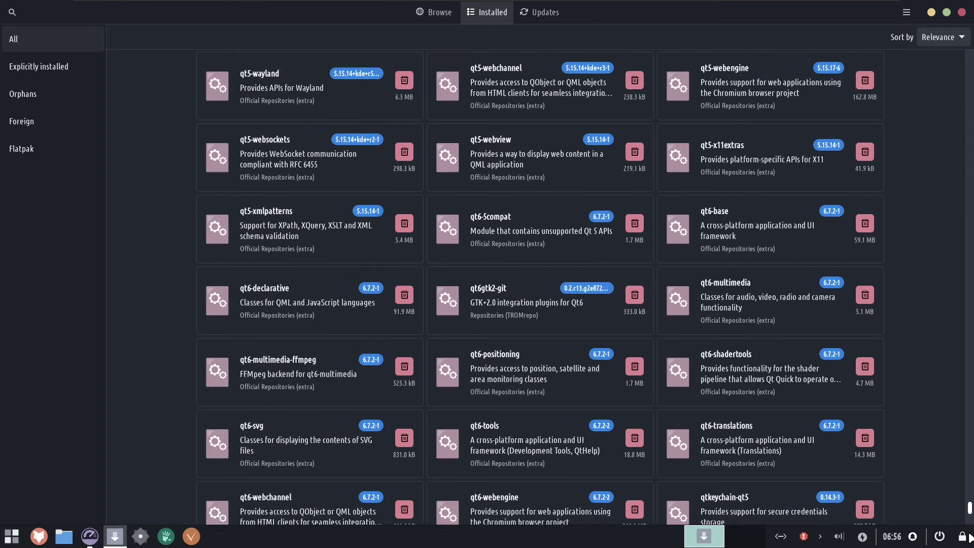
scroll(969, 509, "down", 15)
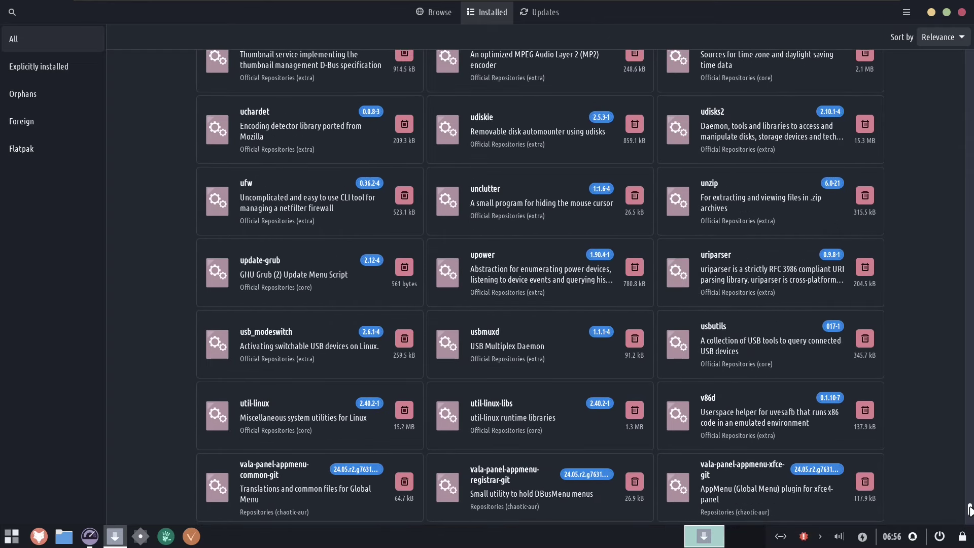
scroll(969, 509, "down", 15)
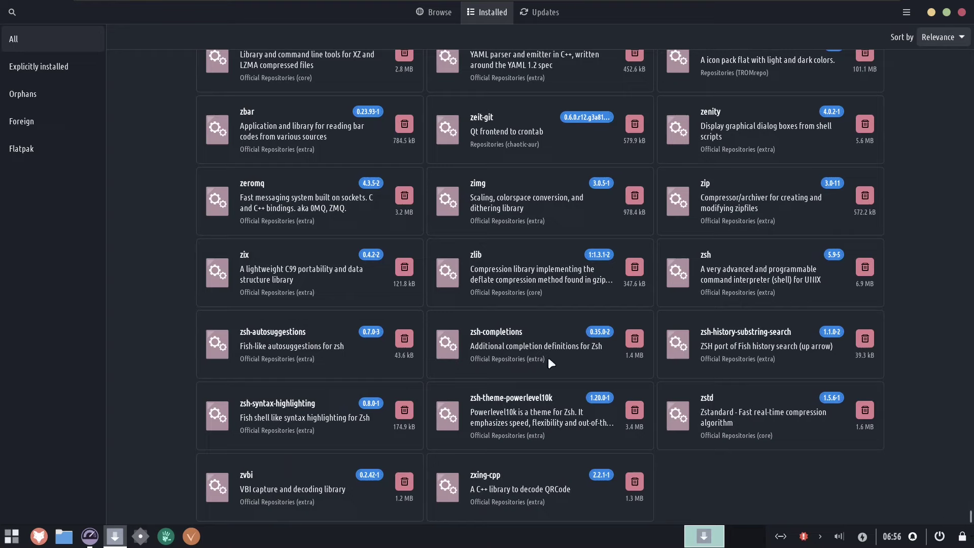
left_click(15, 12)
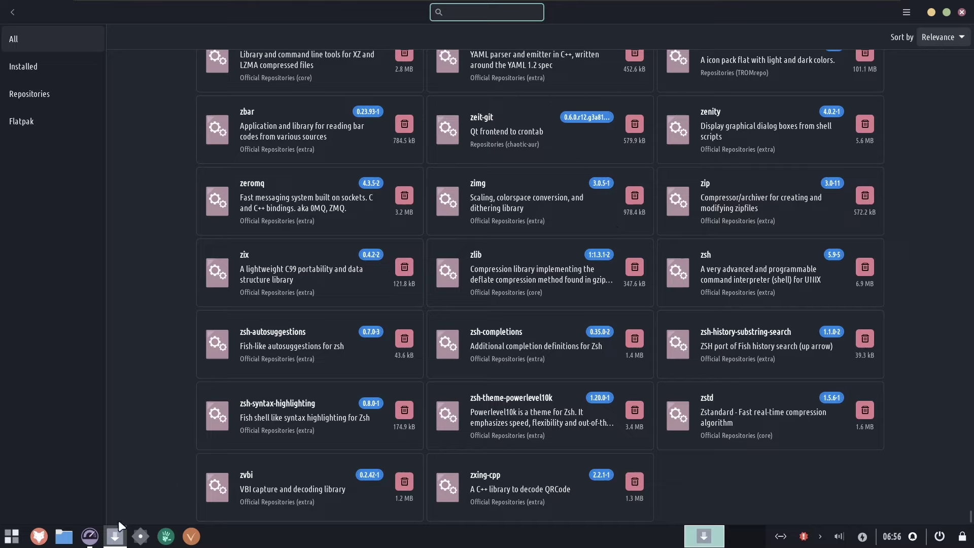
left_click(94, 536)
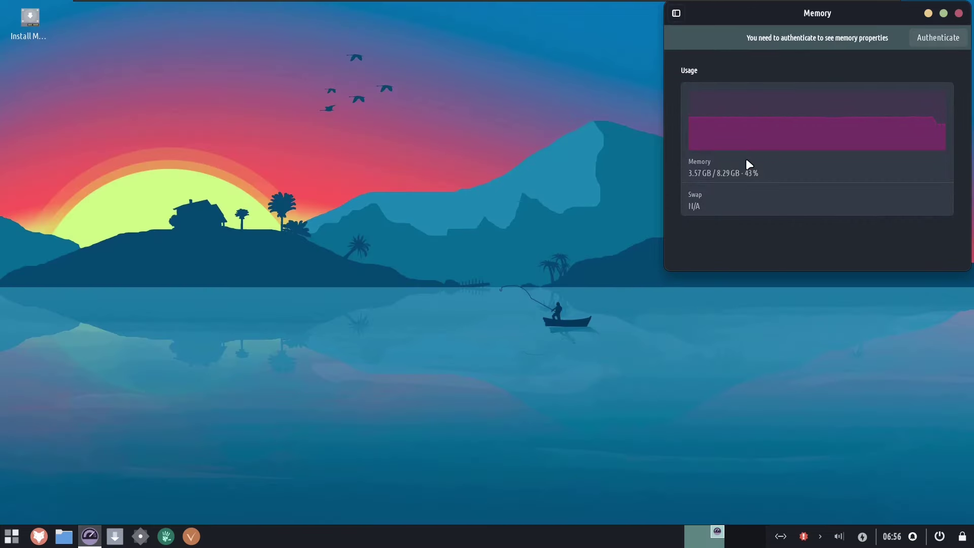
left_click(11, 537)
Step: Launch Appearance settings and try the Colloid-Grey-Light-Compact-Nord and Colloid-Purple-Compact-Nord styles
left_click(215, 353)
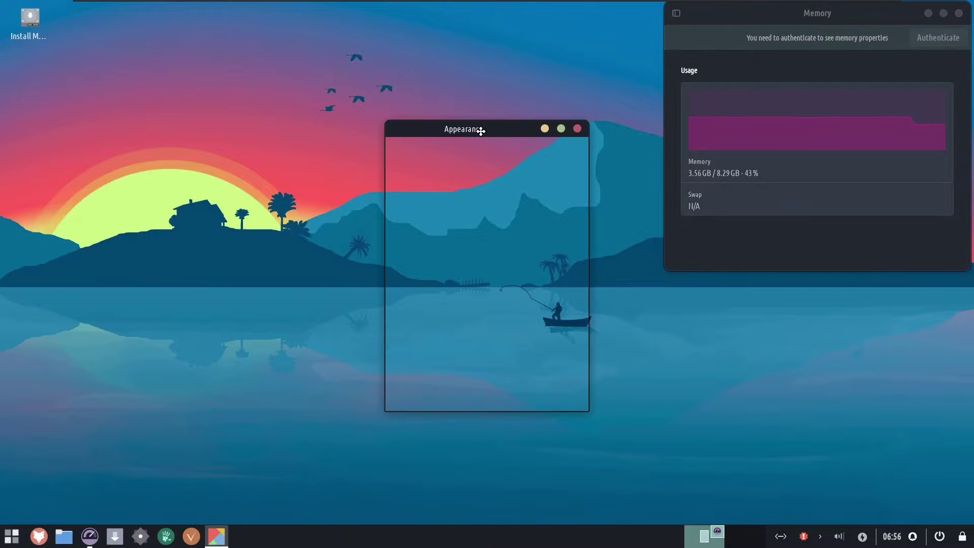
left_click_drag(480, 131, 439, 123)
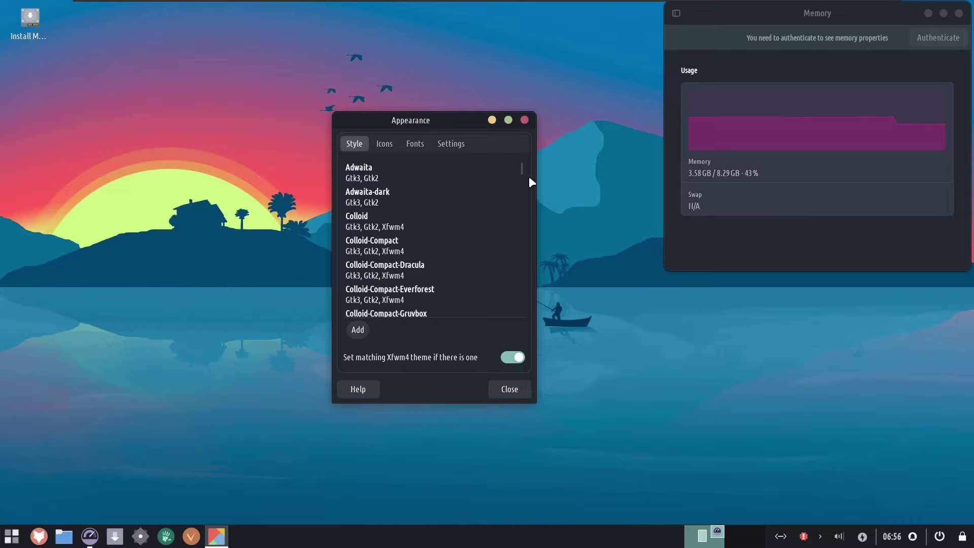
left_click_drag(522, 169, 526, 206)
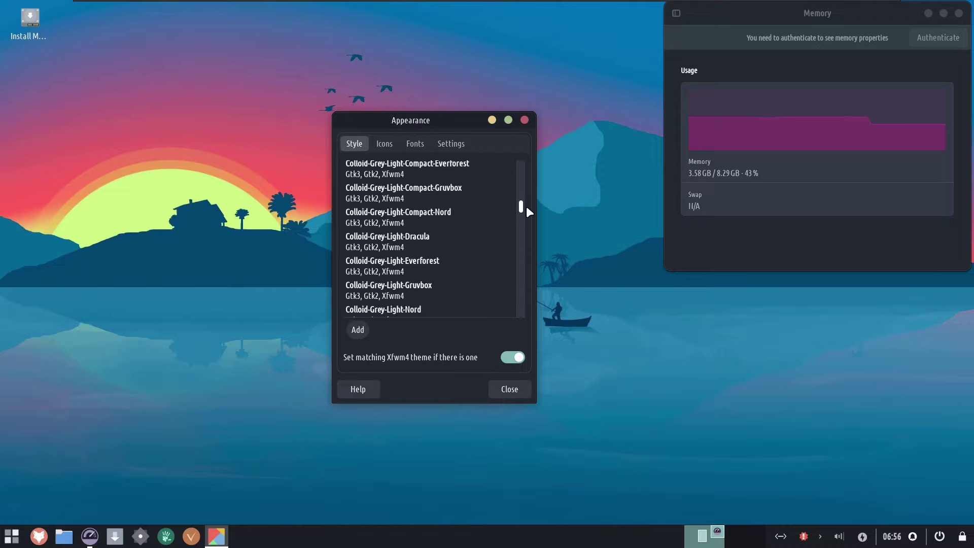
left_click(456, 218)
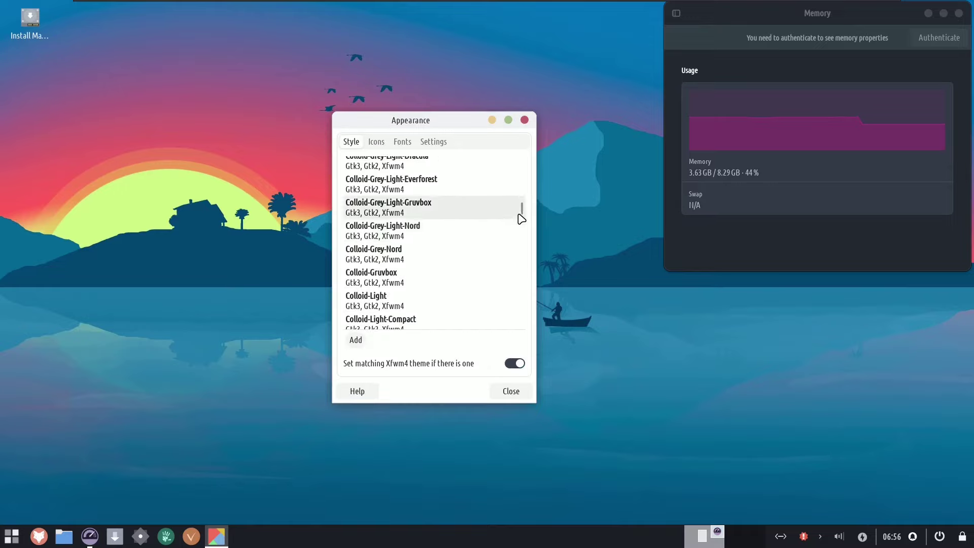
left_click_drag(520, 218, 523, 266)
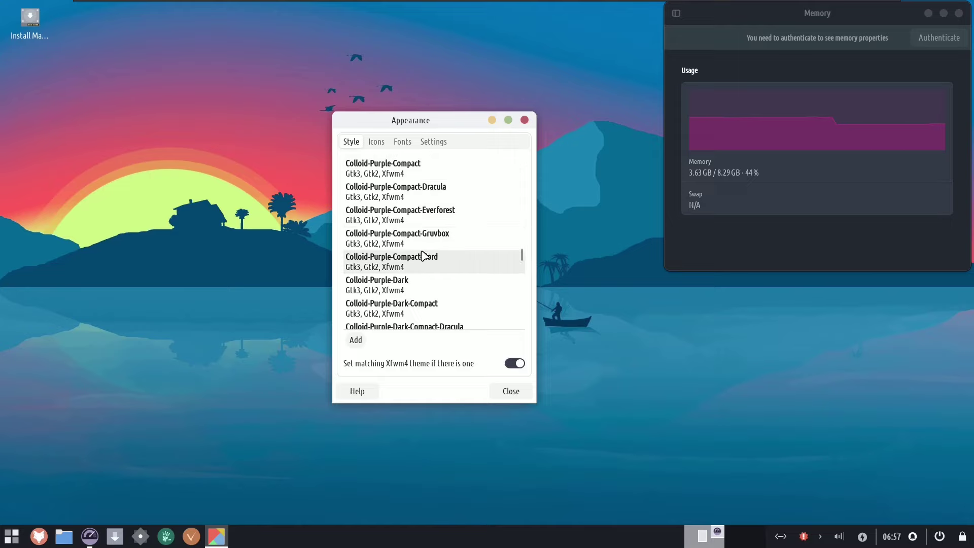
left_click(416, 268)
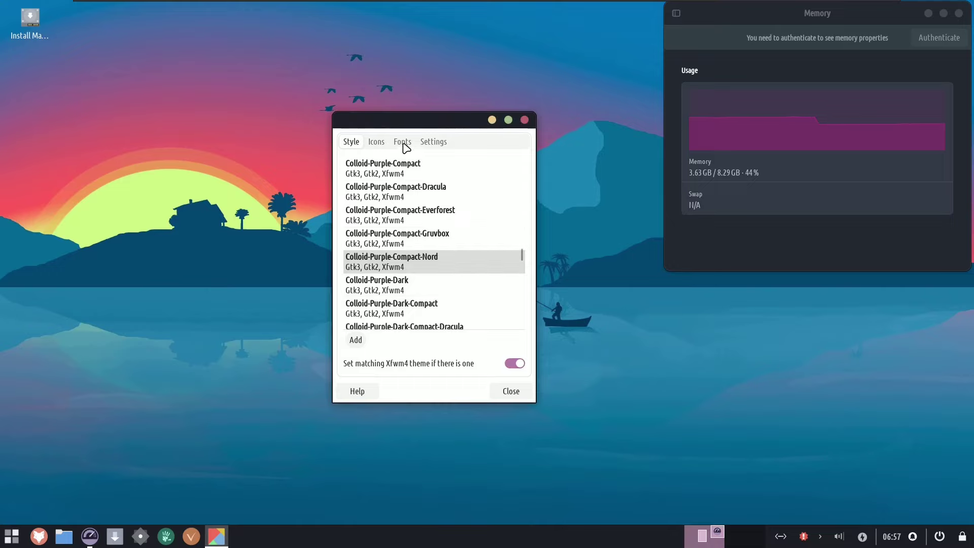
Step: Browse the Icons, Fonts and Settings tabs, then close Appearance settings
left_click(379, 143)
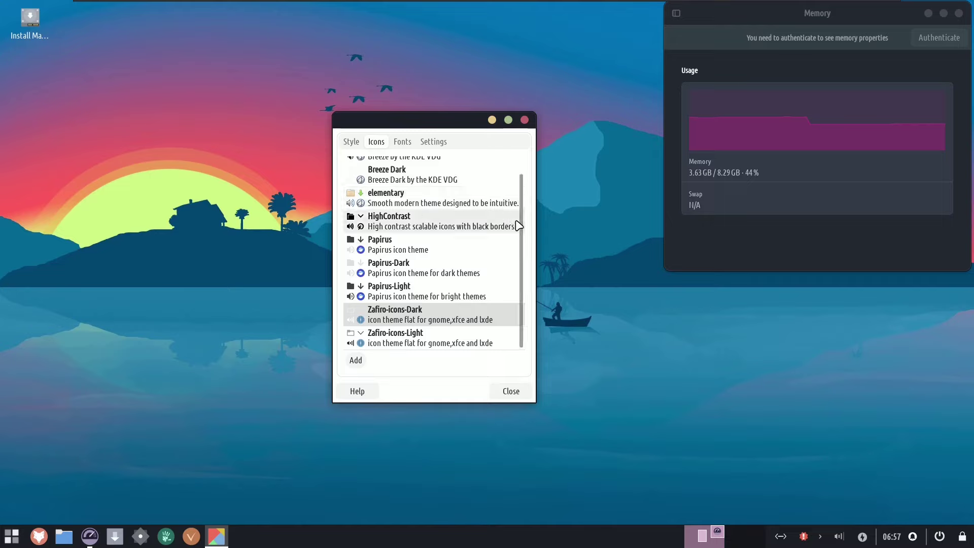
scroll(524, 244, "up", 1)
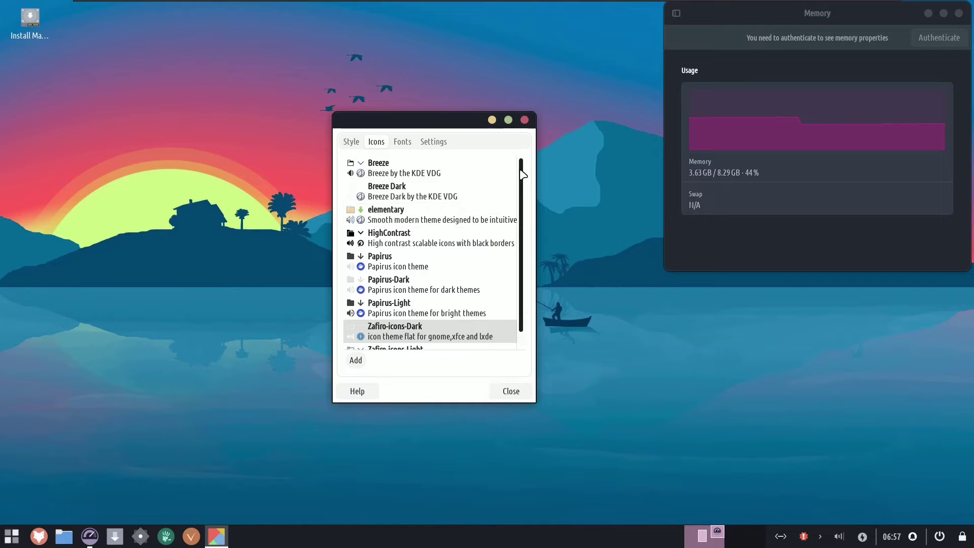
left_click(402, 143)
left_click(435, 143)
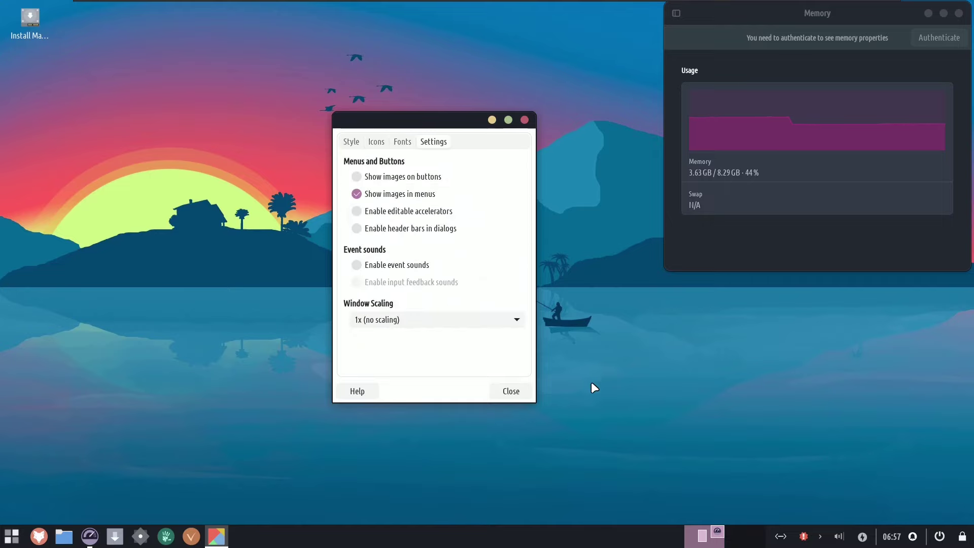
left_click(510, 391)
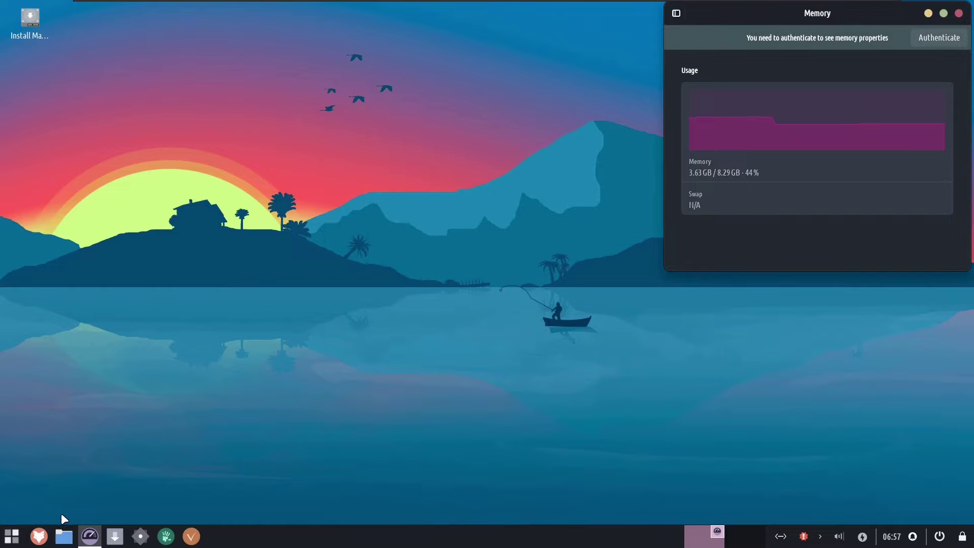
Step: Open Settings Manager and briefly inspect the Menu Editor before closing it
left_click(137, 538)
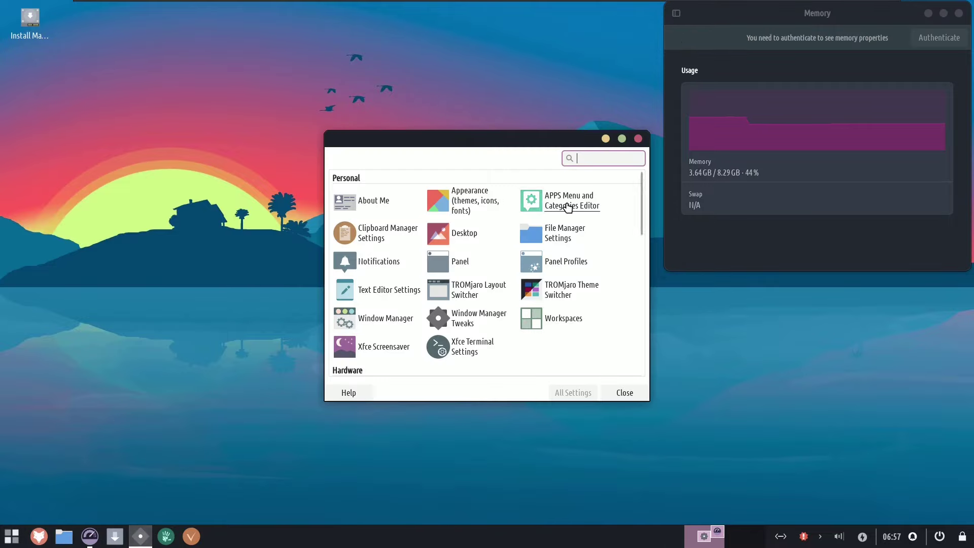
left_click(594, 207)
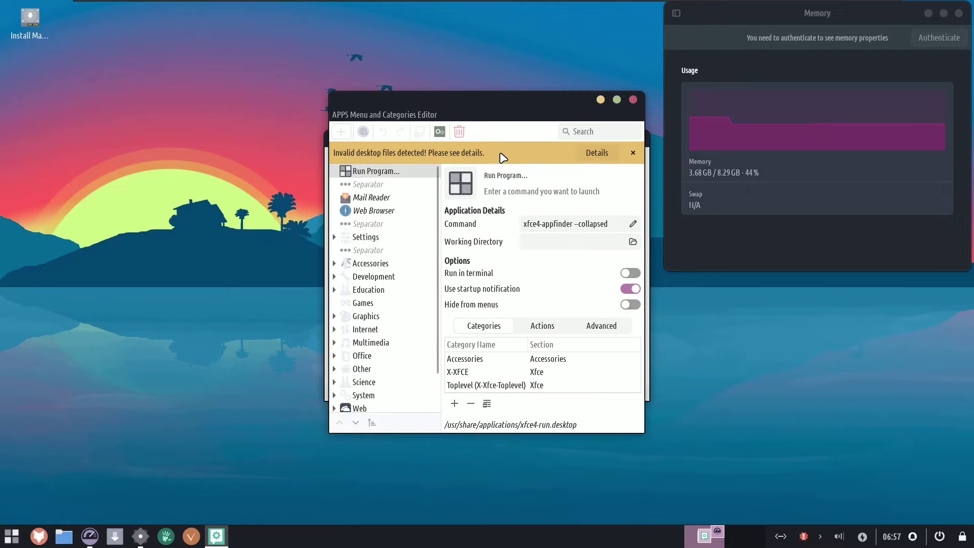
left_click_drag(502, 110, 259, 136)
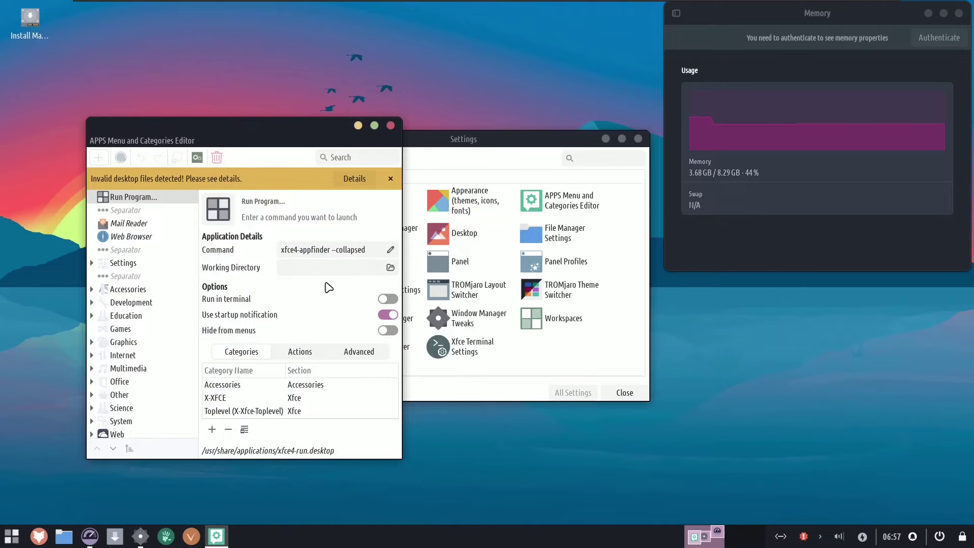
left_click(391, 127)
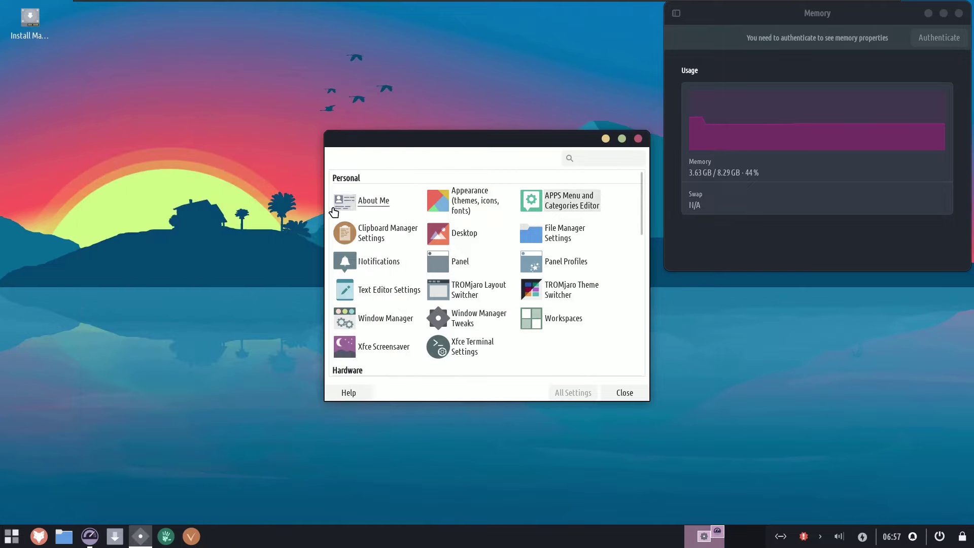
Step: Open Desktop settings, quit the Nextcloud client from its menu, and close Desktop settings
left_click(462, 233)
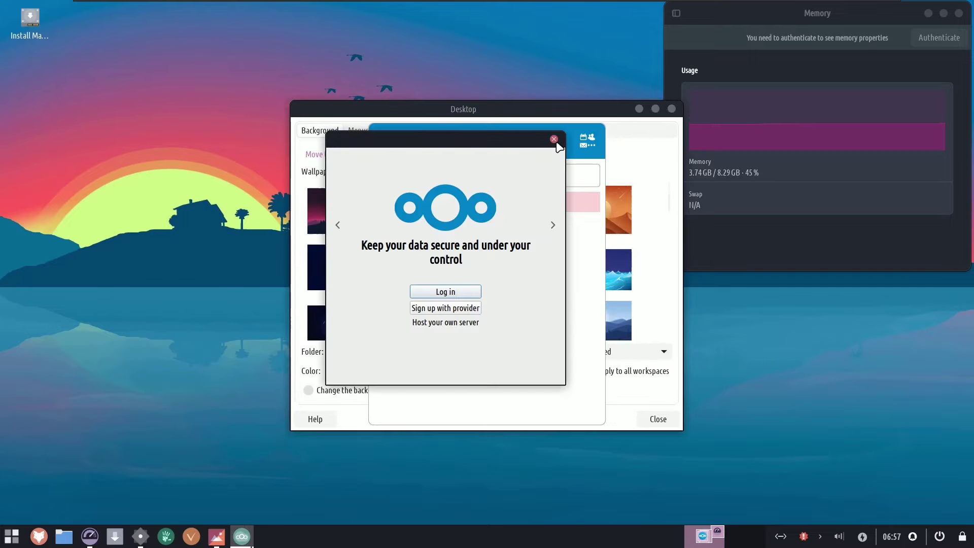
left_click(554, 139)
left_click(469, 146)
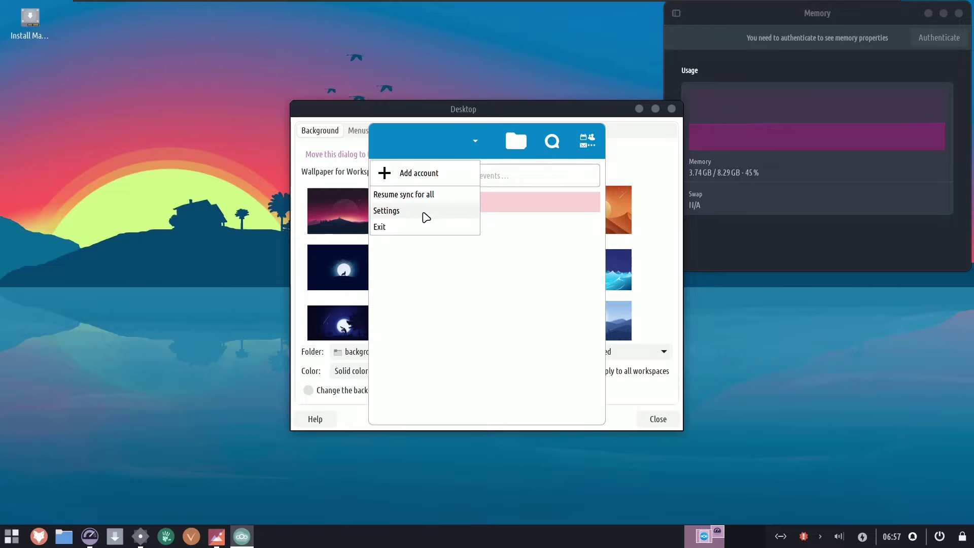
left_click(409, 230)
left_click(671, 108)
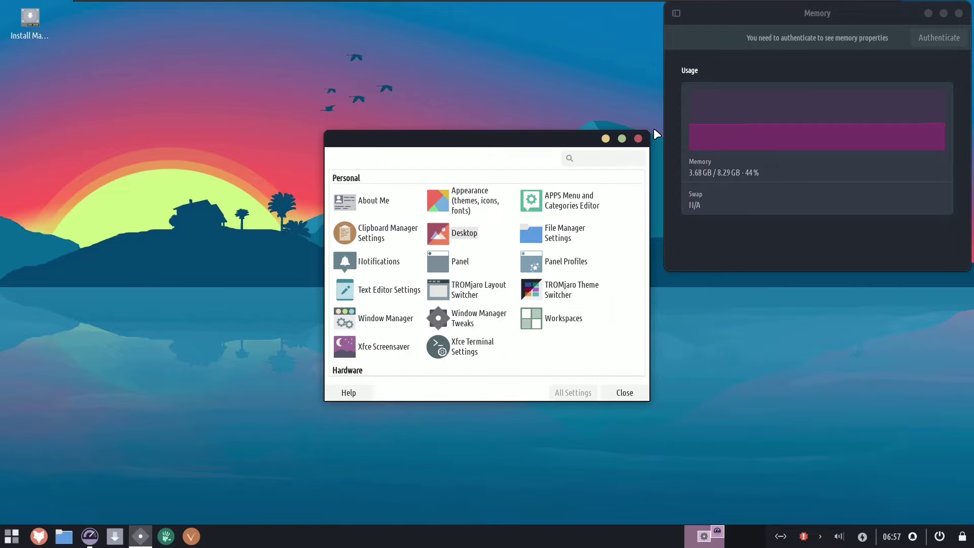
Step: Open File Manager Settings, scroll its options, and close it with Escape
left_click(571, 239)
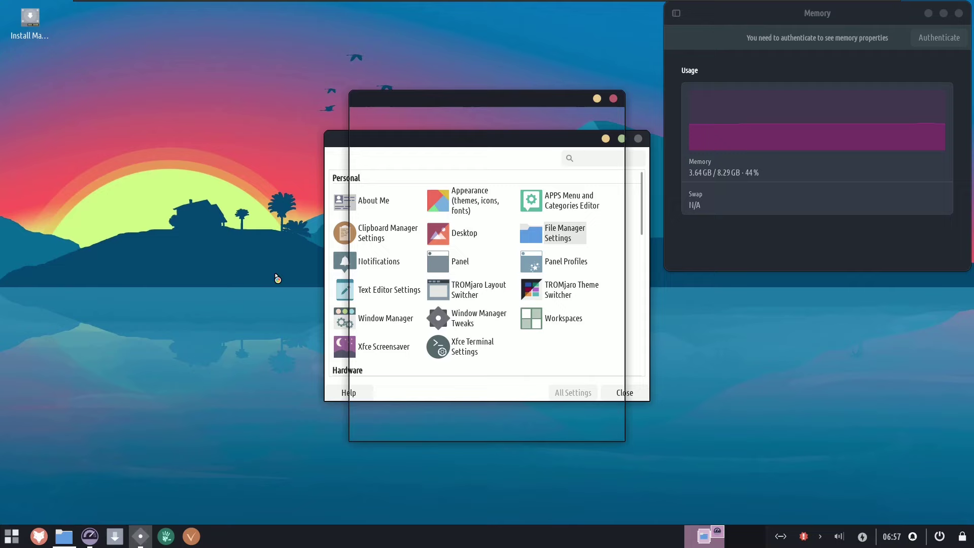
scroll(449, 124, "down", 1)
scroll(449, 124, "down", 3)
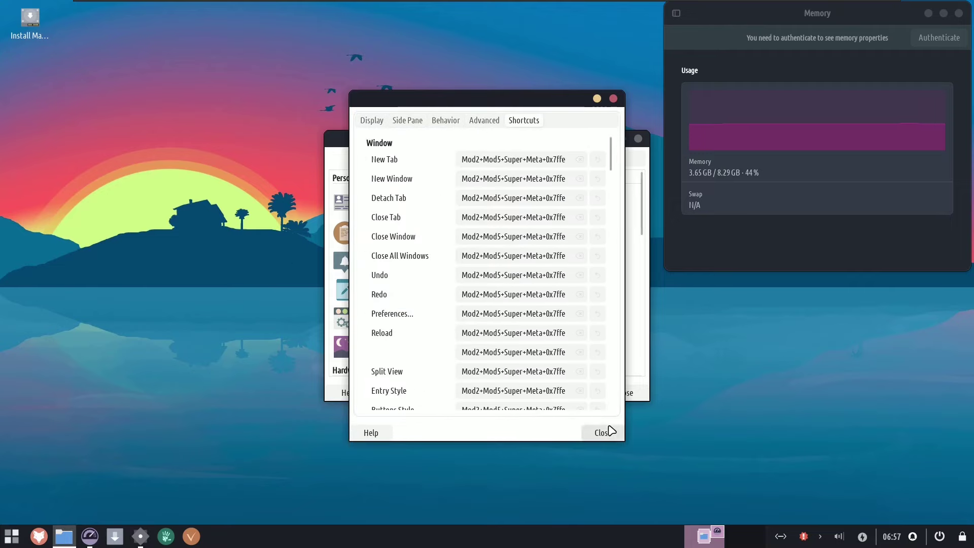
key("Escape")
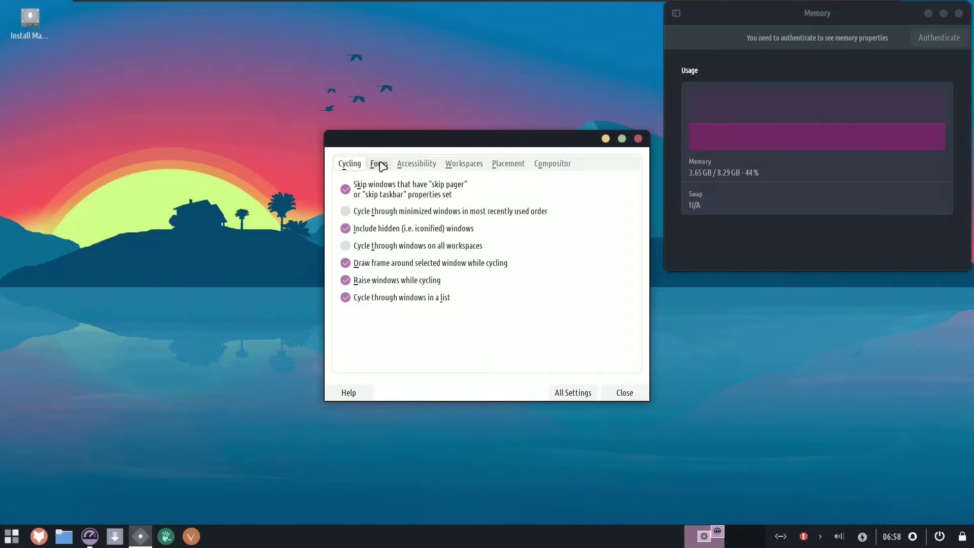
Step: Browse Window Manager Tweaks tabs (Focus, Accessibility, Workspaces, Placement, Compositor), then return to All Settings
left_click(379, 163)
left_click_drag(411, 141, 330, 137)
left_click(335, 159)
left_click(386, 160)
left_click(425, 160)
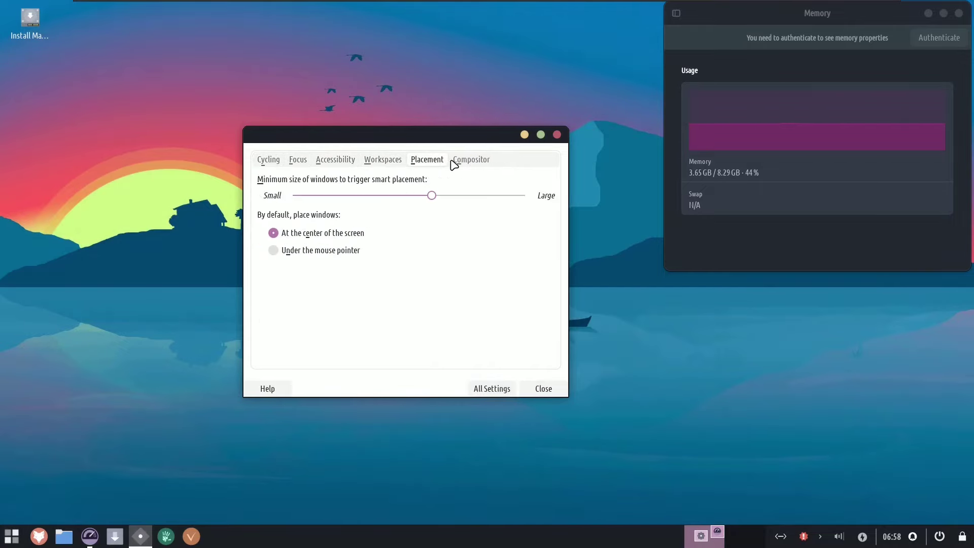
left_click(471, 160)
left_click(495, 389)
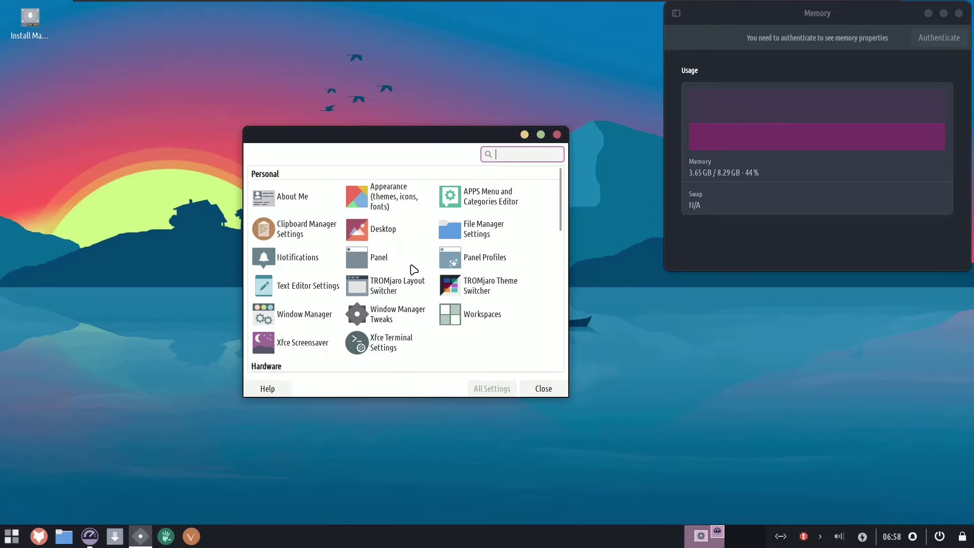
Step: Switch the desktop to the MacOS-Like layout in TROMjaro Layout Switcher
left_click(400, 285)
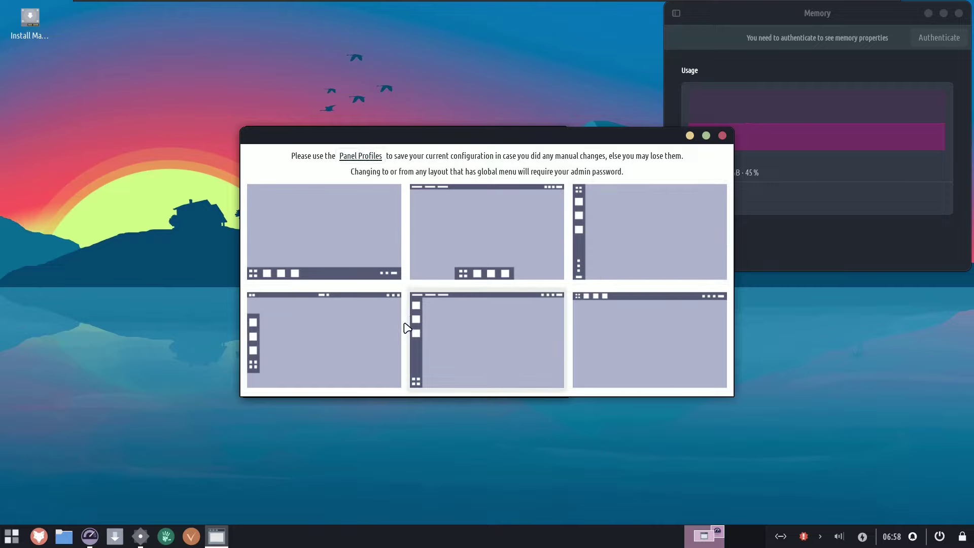
left_click(507, 238)
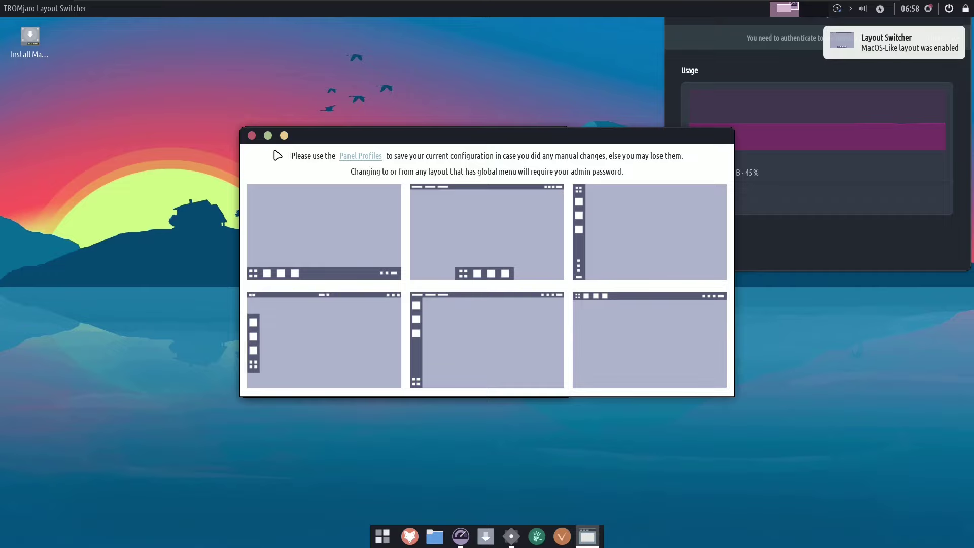
Step: Close the Layout Switcher and apply the Colloid-Yellow-Light theme in TROMjaro Theme Switcher
left_click(252, 137)
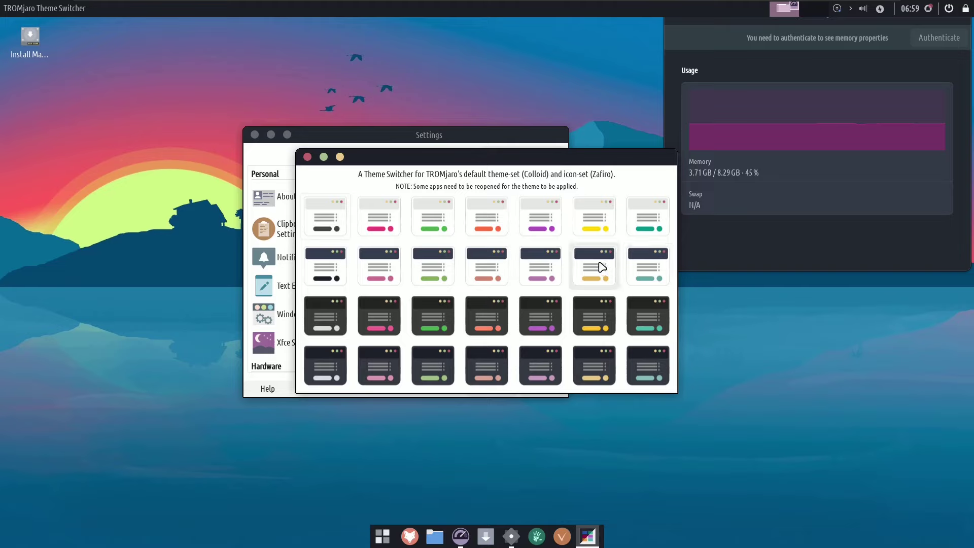
left_click(598, 213)
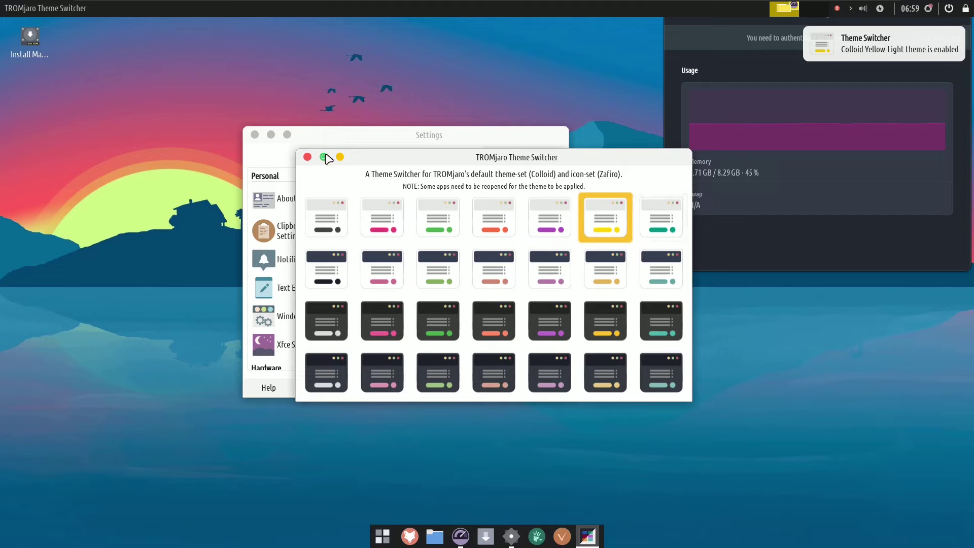
left_click(308, 157)
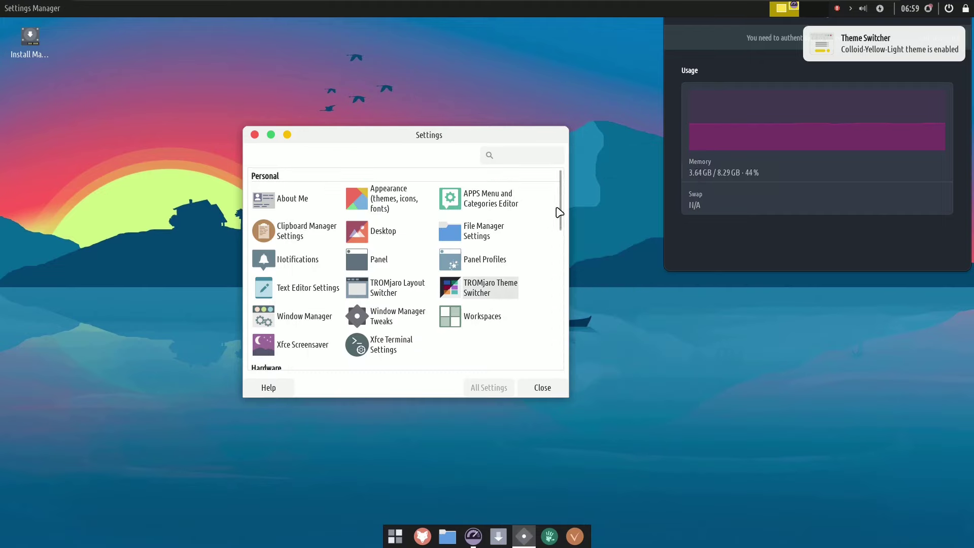
left_click_drag(560, 208, 561, 257)
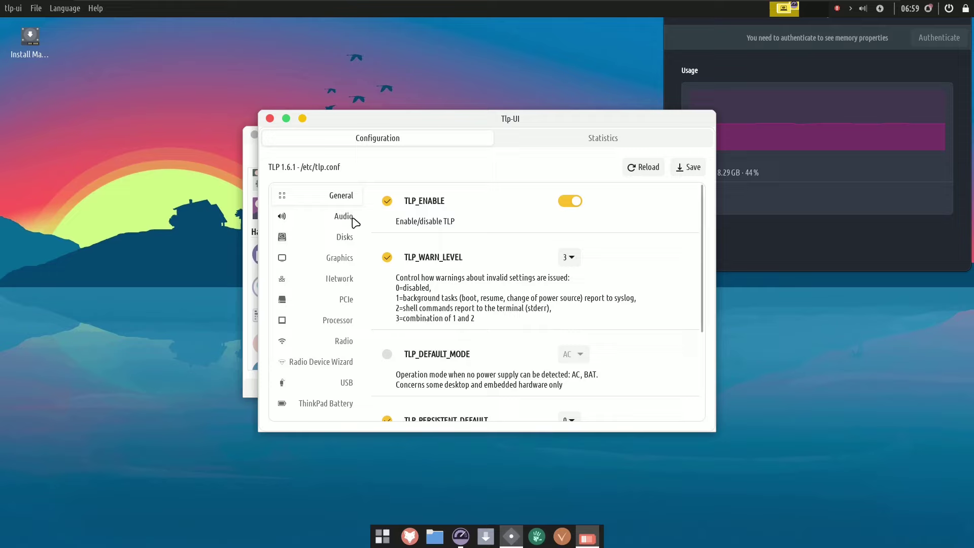
left_click(350, 218)
left_click(349, 240)
left_click(345, 258)
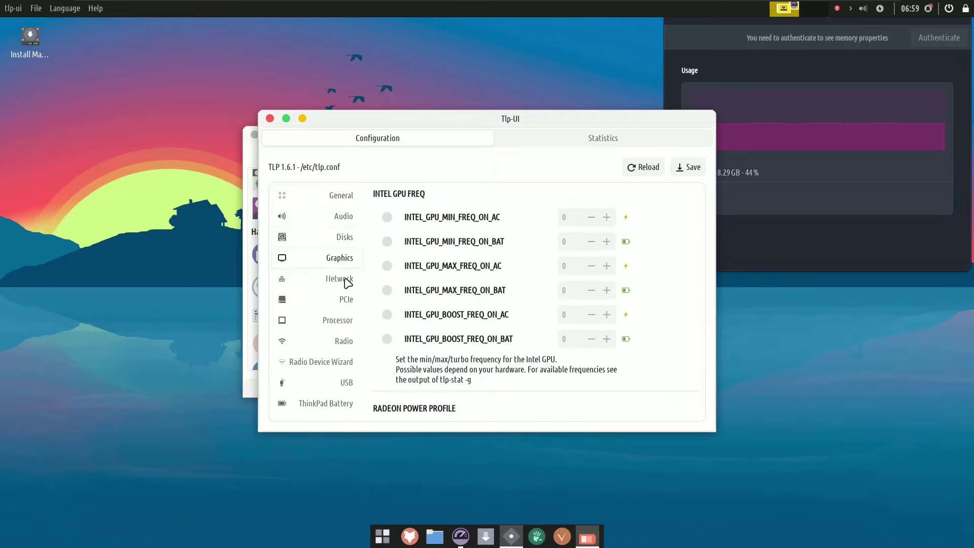
left_click(347, 284)
left_click(345, 300)
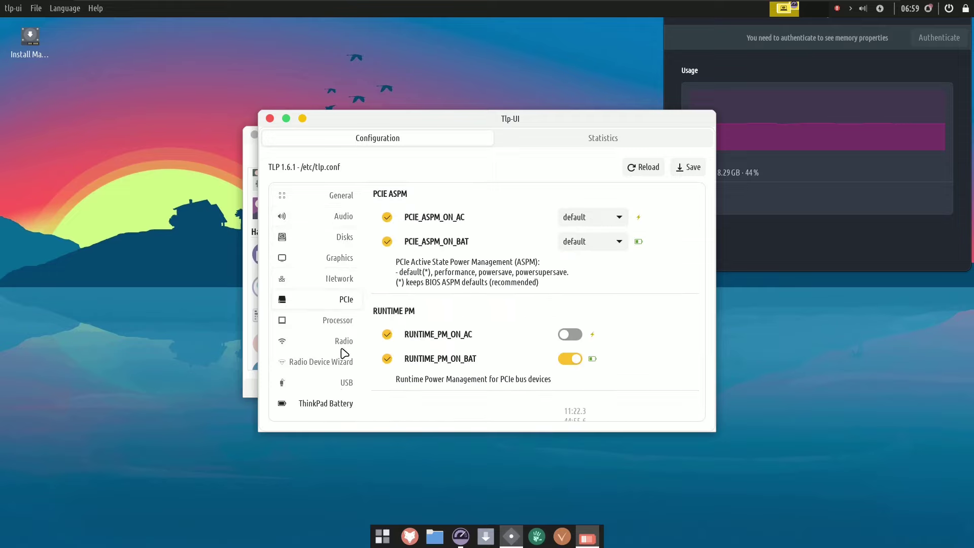
left_click(270, 119)
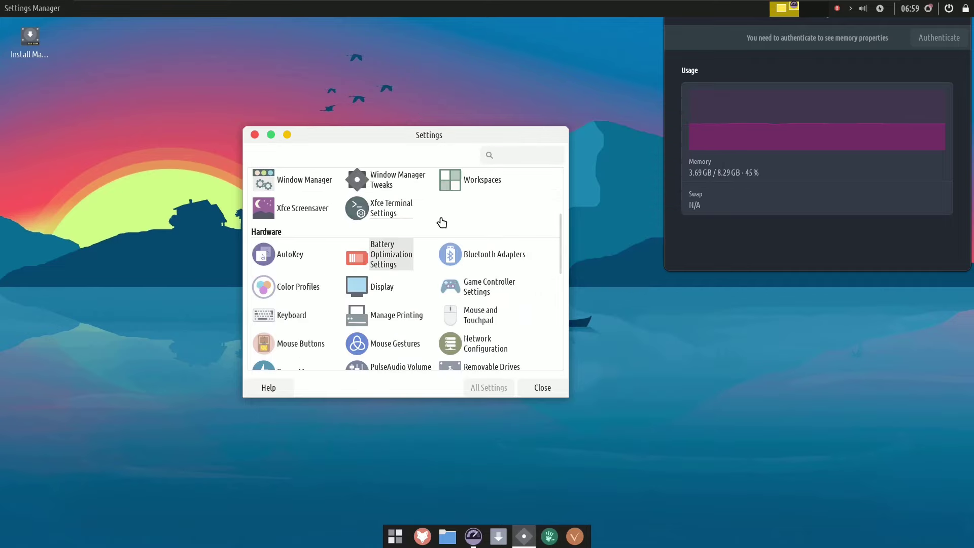
scroll(560, 239, "down", 2)
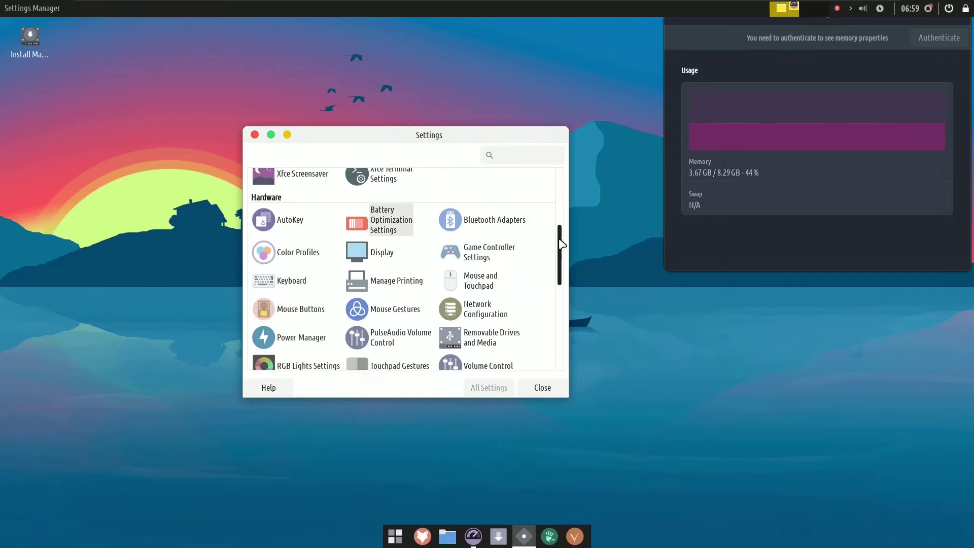
left_click(485, 269)
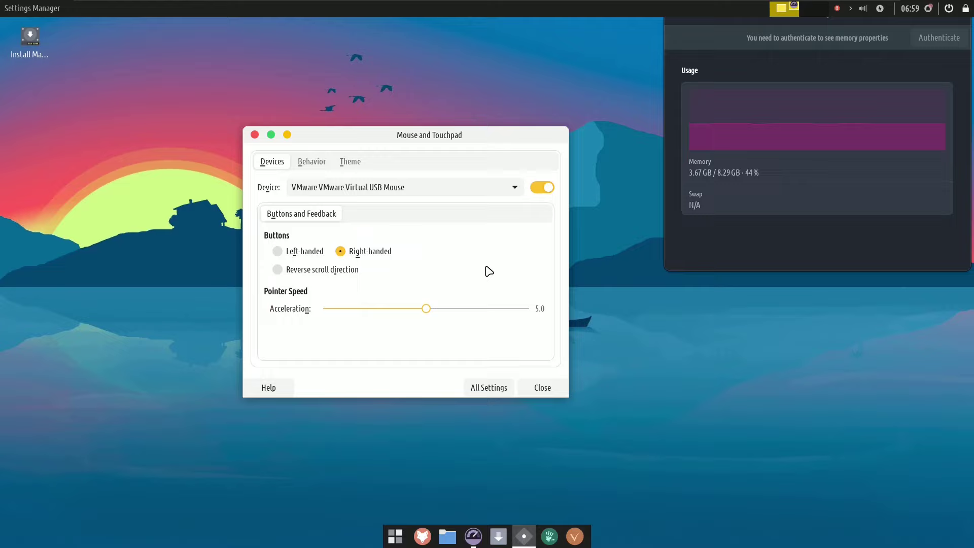
left_click(304, 162)
left_click(350, 161)
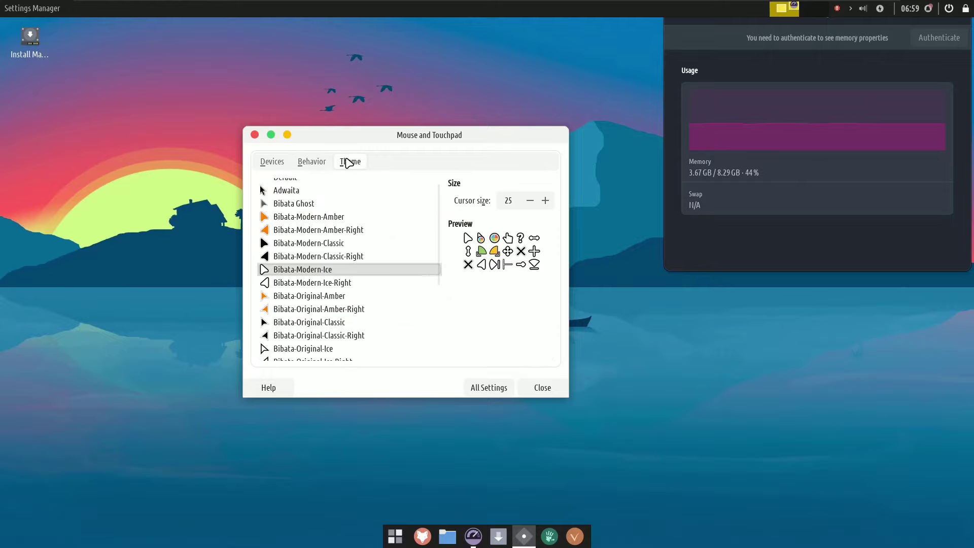
left_click(495, 388)
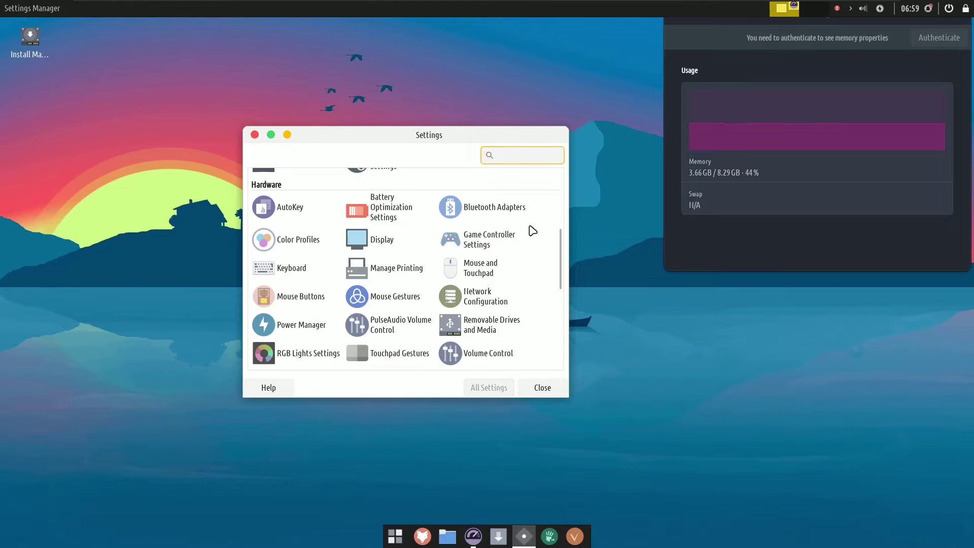
Step: Open Mouse Gestures (easystroke) and look through its Preferences, Advanced and History tabs
left_click(413, 298)
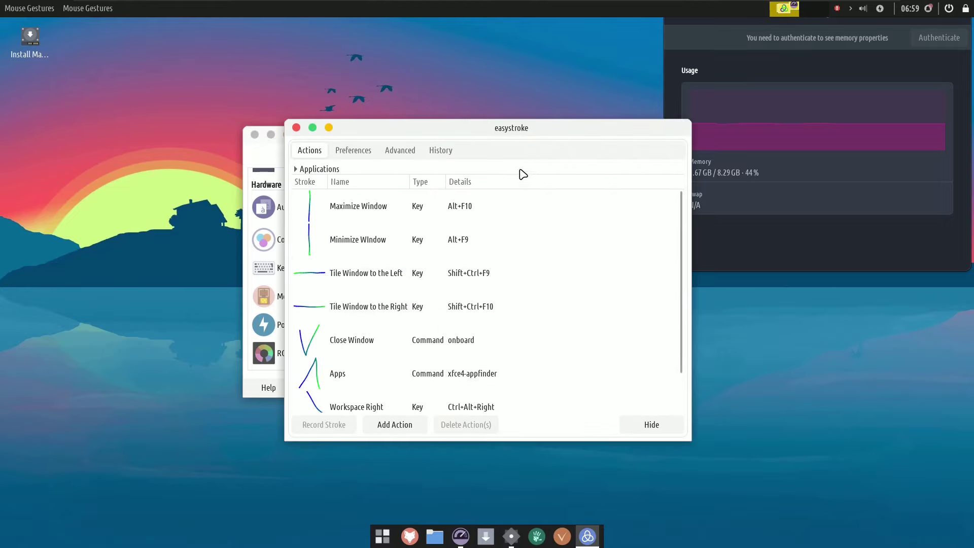
left_click_drag(683, 228, 622, 177)
left_click(376, 151)
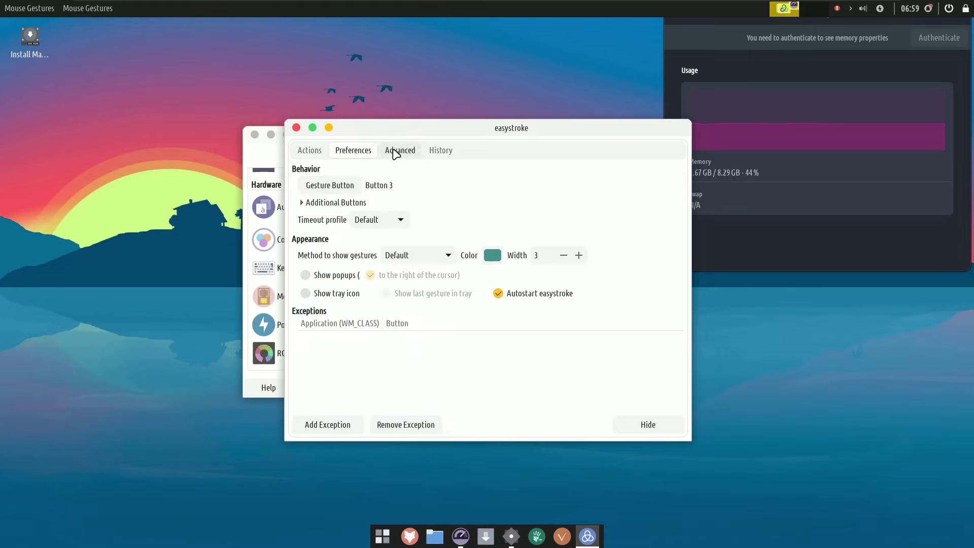
left_click(397, 152)
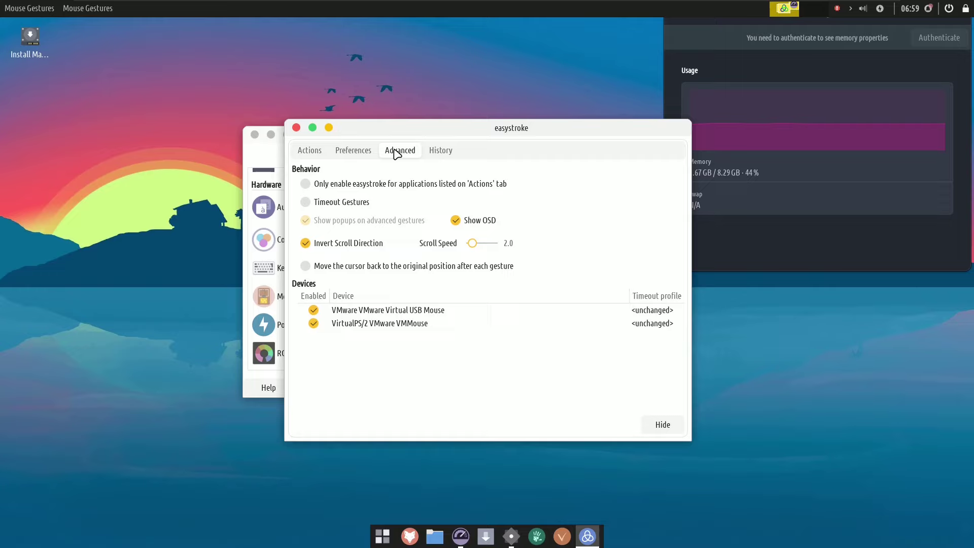
left_click(440, 151)
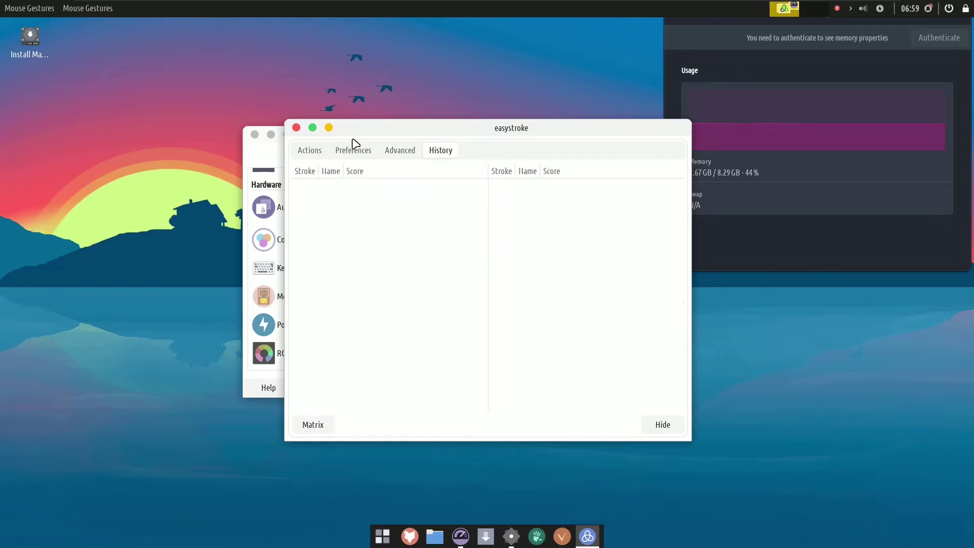
Step: Close easystroke, then open and close the Power Manager settings
left_click(296, 128)
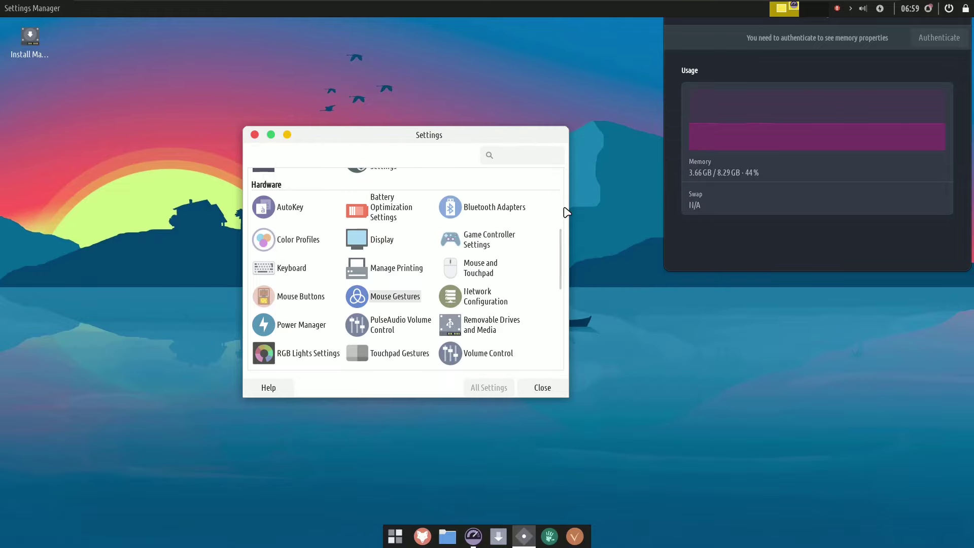
left_click(316, 327)
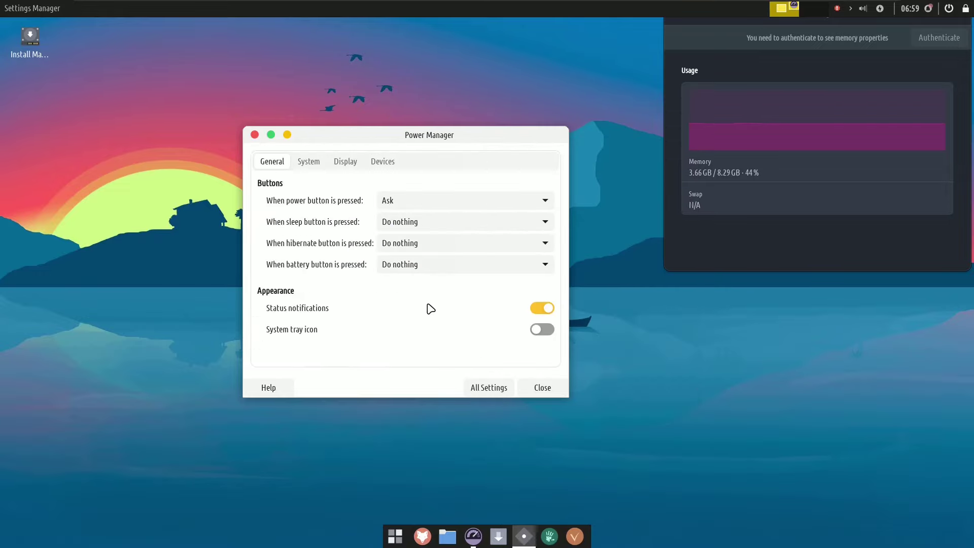
left_click(255, 135)
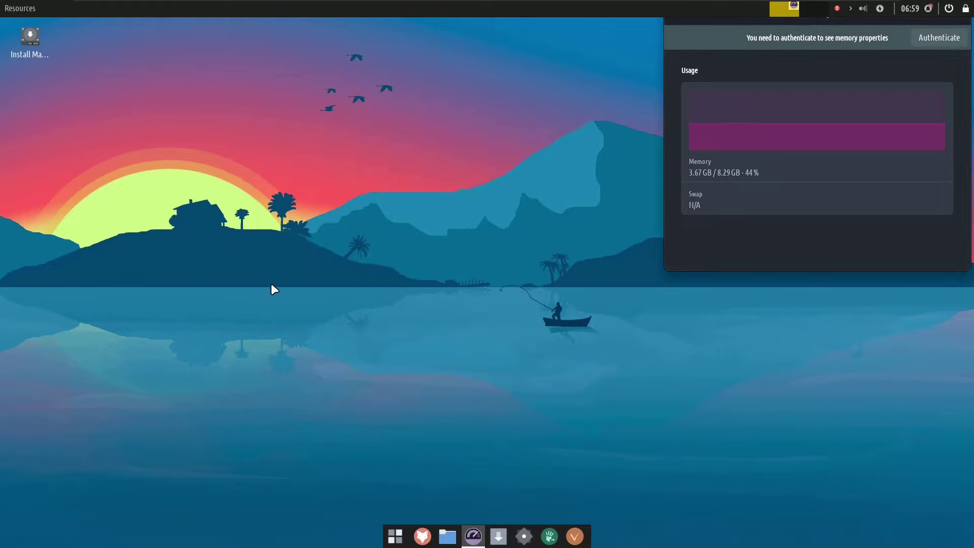
Step: From Settings Manager, browse OpenRGB's Device Info, SDK Server, SDK Client and Settings tabs
left_click(524, 535)
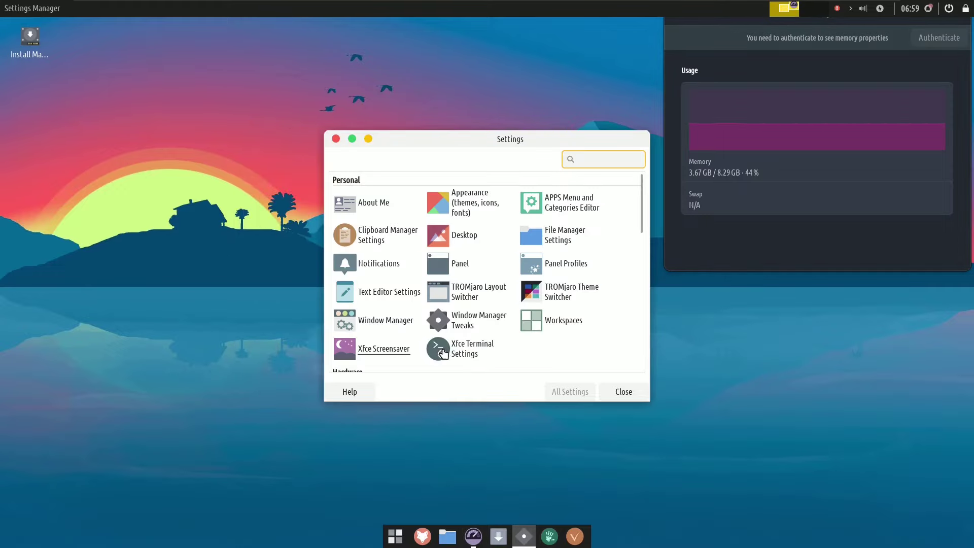
left_click_drag(642, 231, 644, 311)
scroll(398, 308, "up", 2)
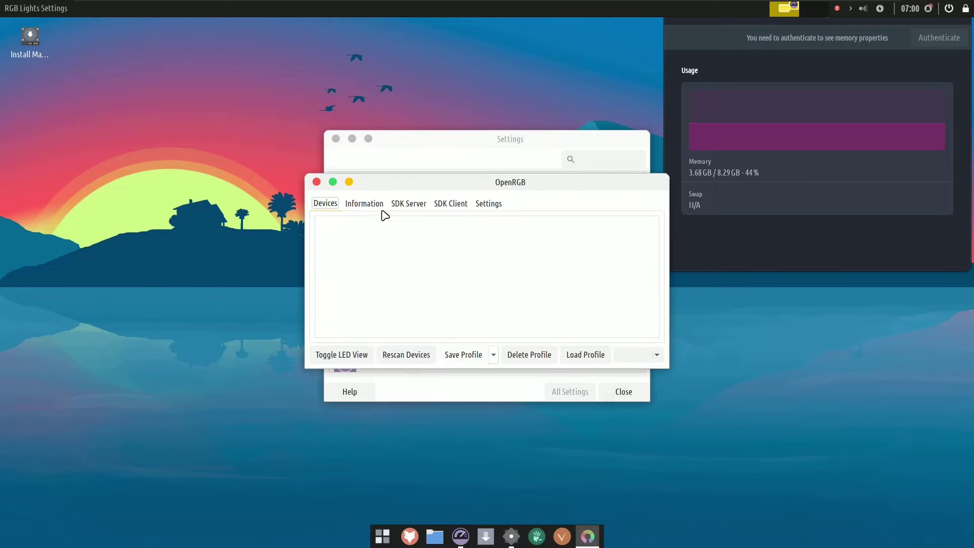
left_click(383, 208)
left_click(414, 207)
left_click(437, 205)
left_click(502, 205)
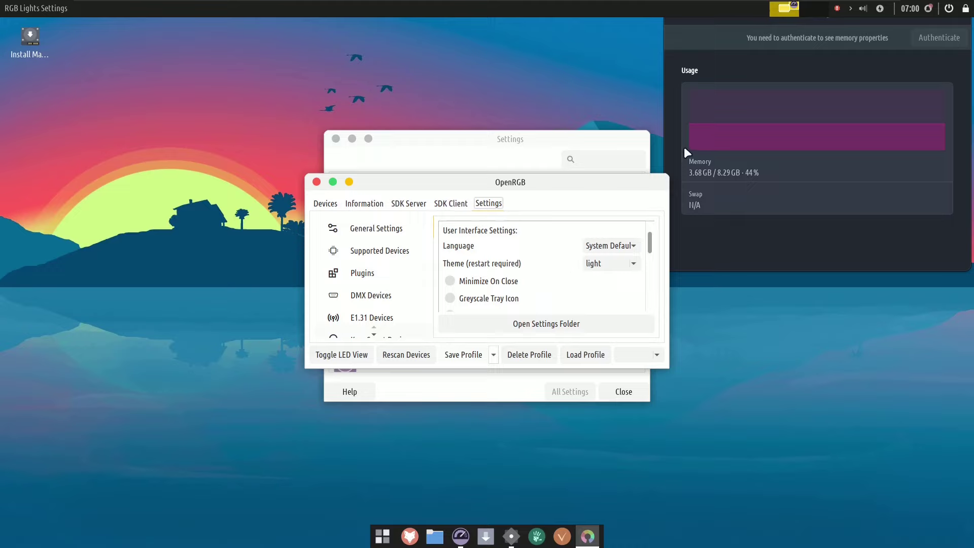
Step: Close OpenRGB, launch the webcam settings and dismiss its startup error
left_click(316, 181)
left_click(424, 367)
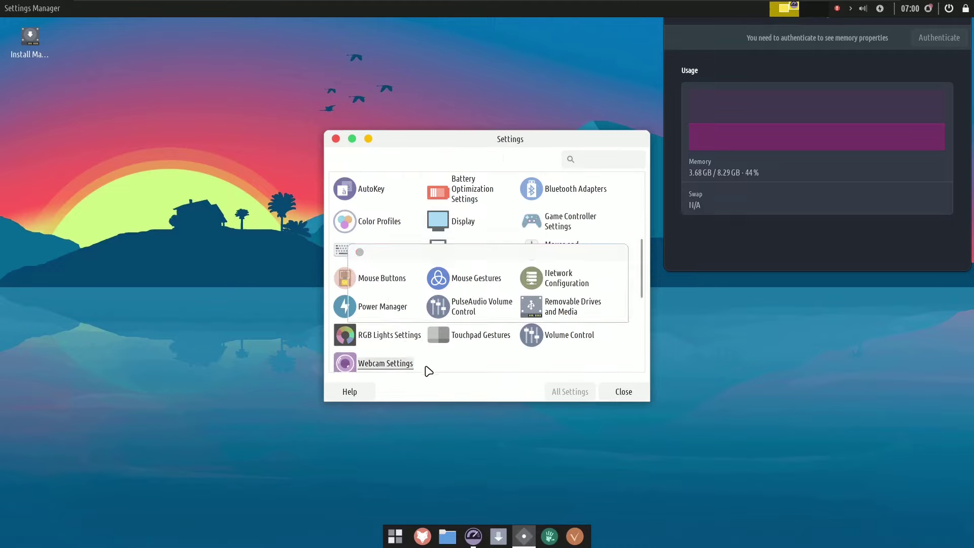
left_click(524, 311)
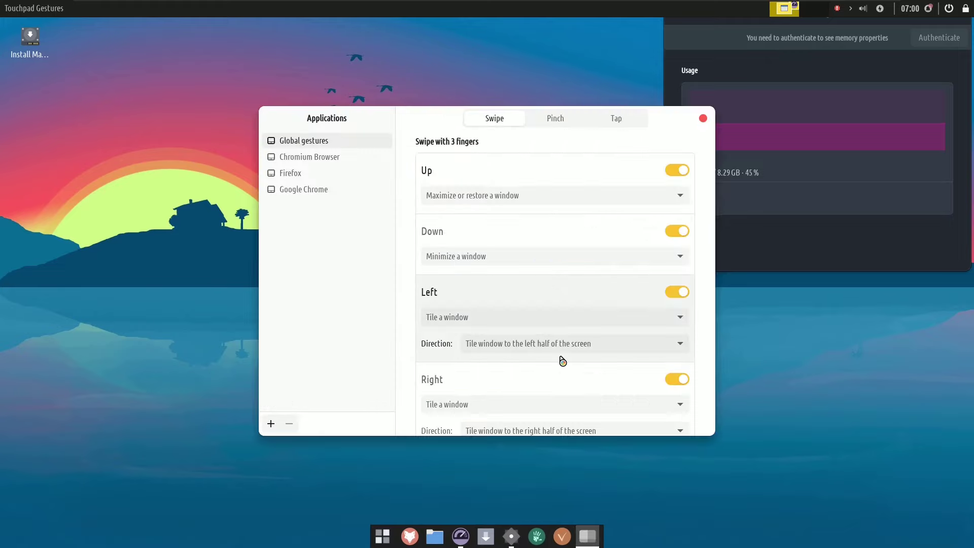
Step: Review Touchpad Gestures for Chromium, Firefox and Google Chrome, check pinch and tap tabs, then close it
left_click(349, 162)
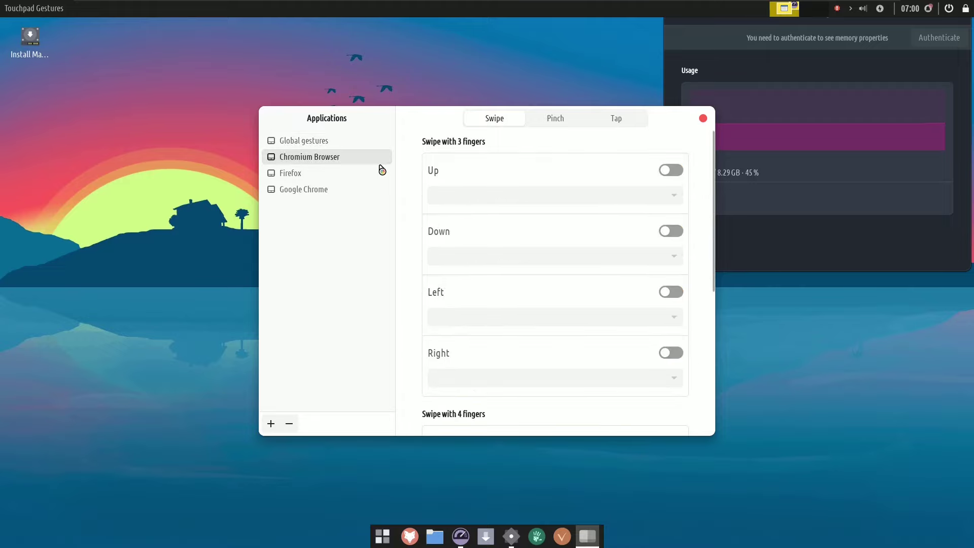
left_click(355, 176)
left_click(350, 189)
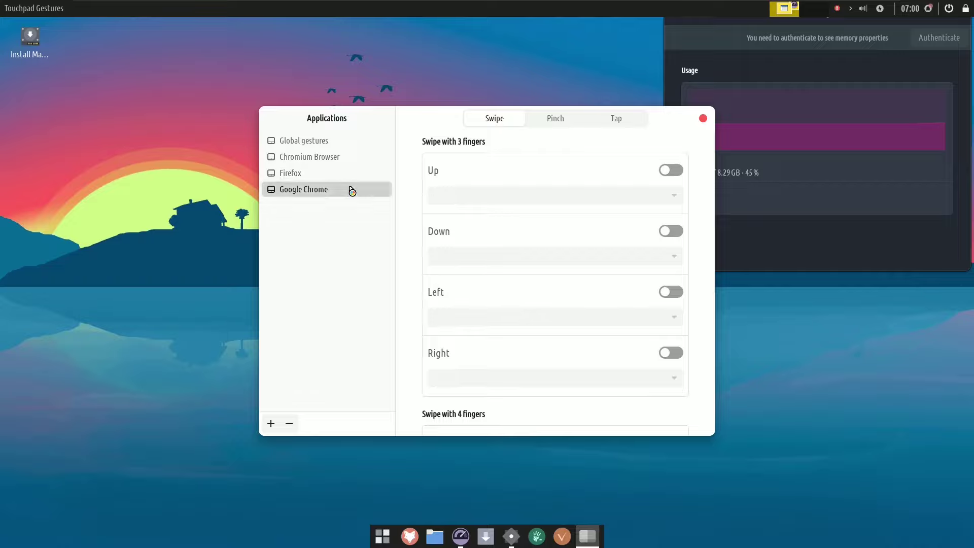
left_click(561, 127)
left_click(607, 124)
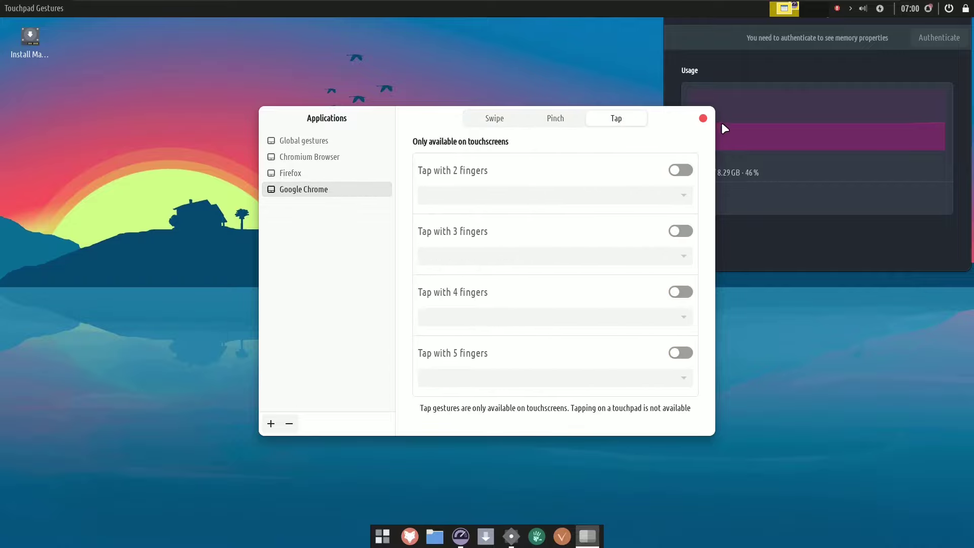
left_click(704, 119)
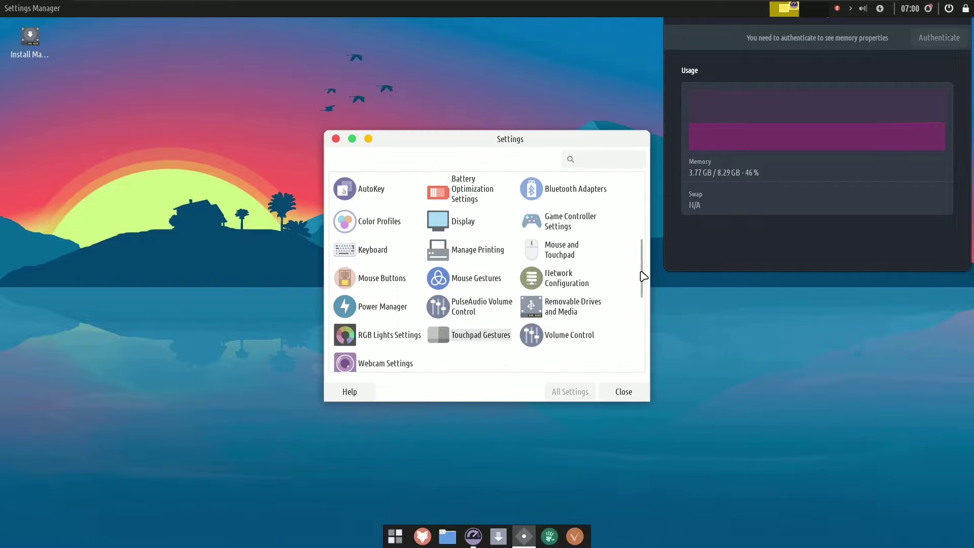
left_click_drag(643, 276, 639, 346)
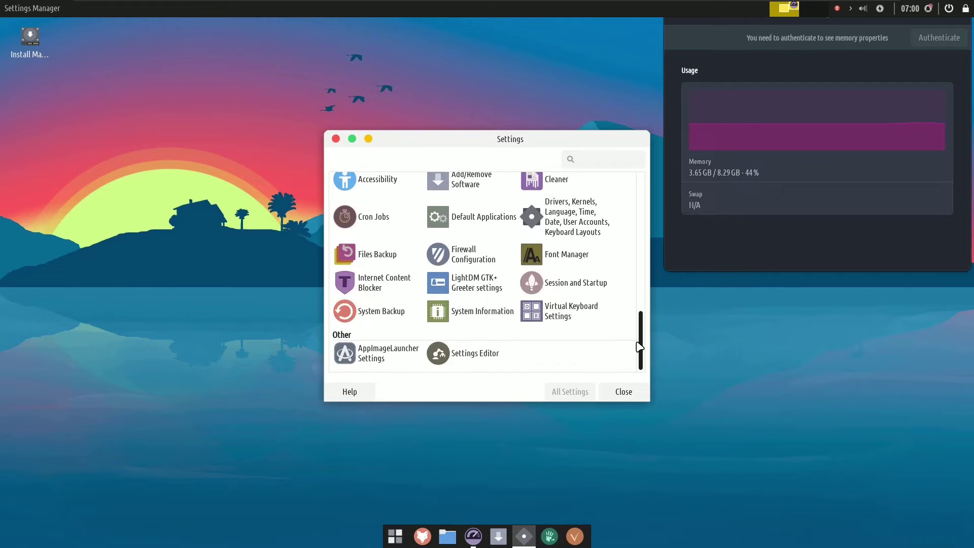
Step: Quit the TBlock setup and view Session and Startup's Autostart, Current Session and Advanced tabs
scroll(399, 283, "up", 1)
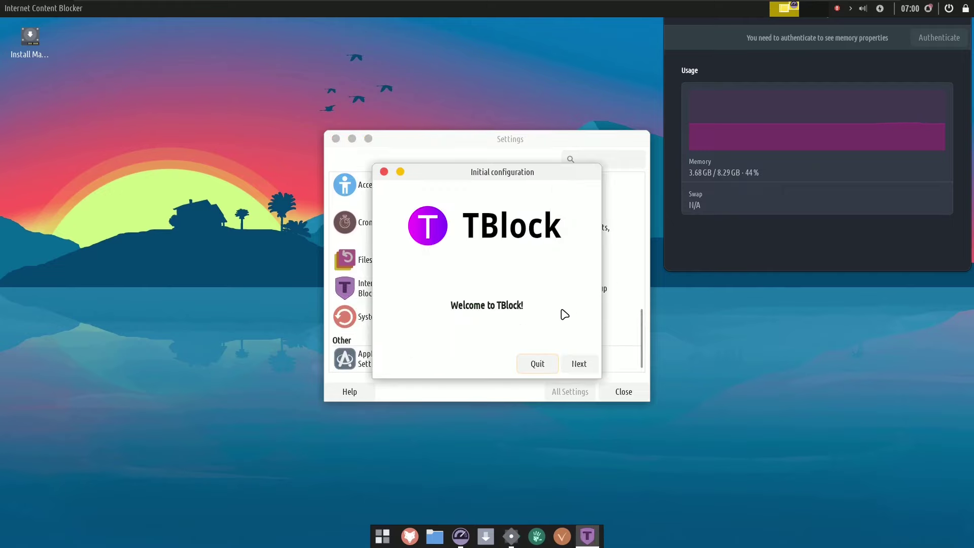
left_click(537, 364)
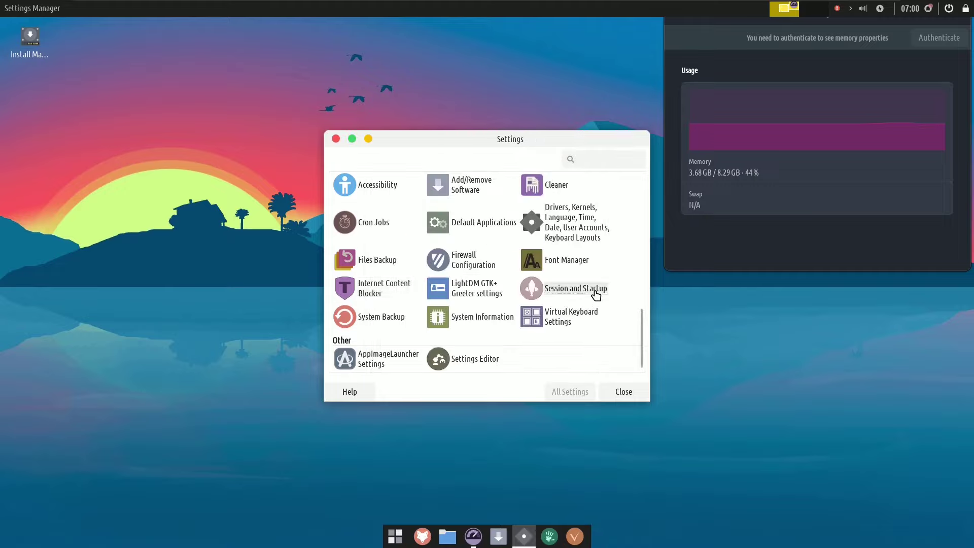
left_click(595, 291)
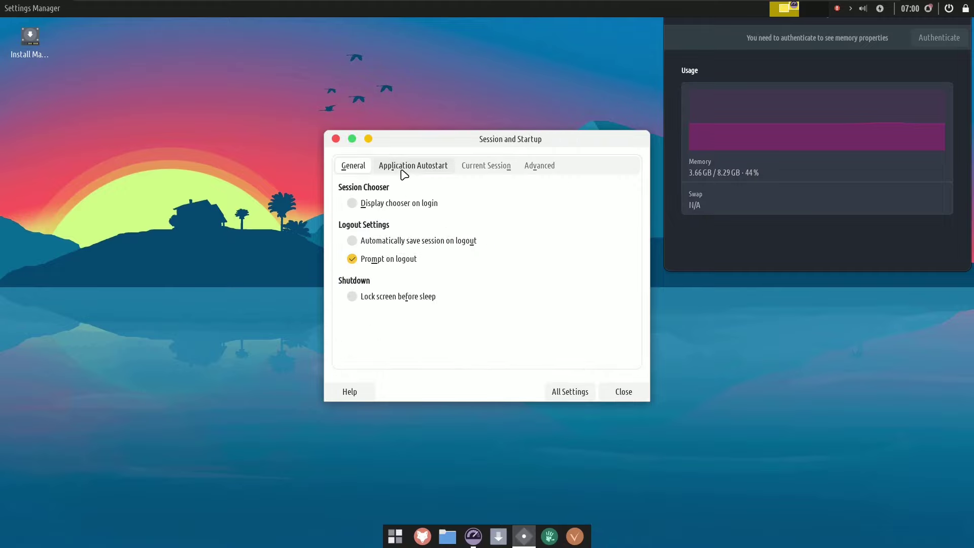
left_click(403, 167)
left_click(483, 168)
left_click(537, 166)
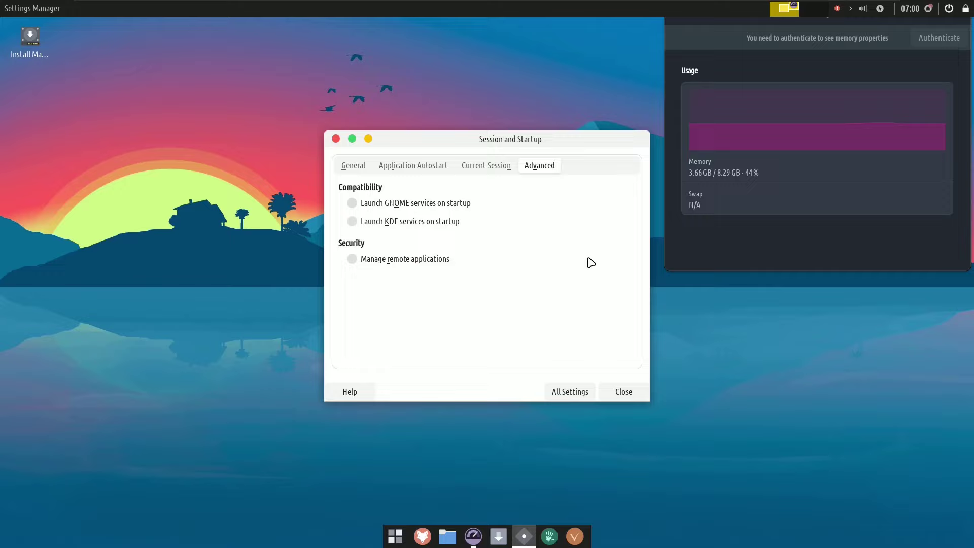
Step: Close the Settings window, open the home folder in Thunar, and reopen Settings Manager
left_click(581, 394)
left_click(613, 399)
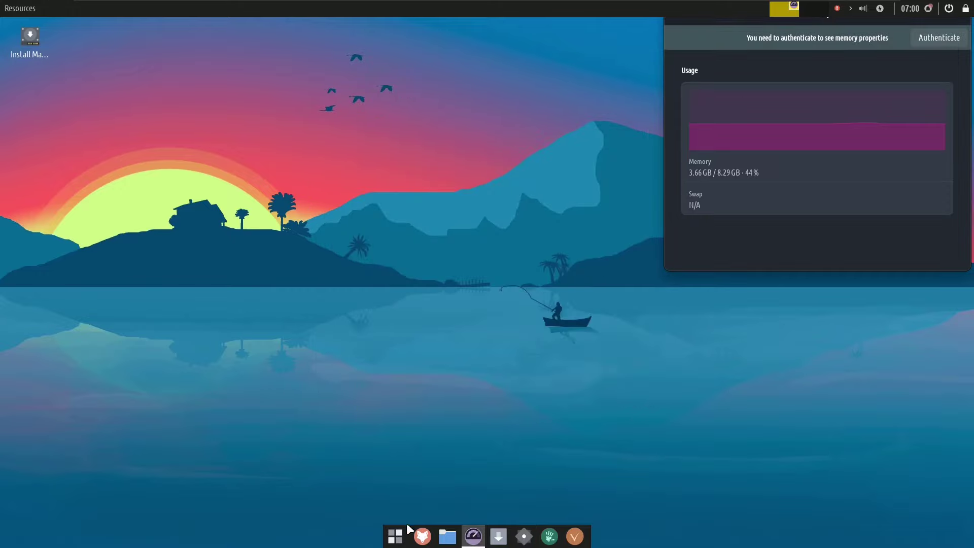
left_click(447, 536)
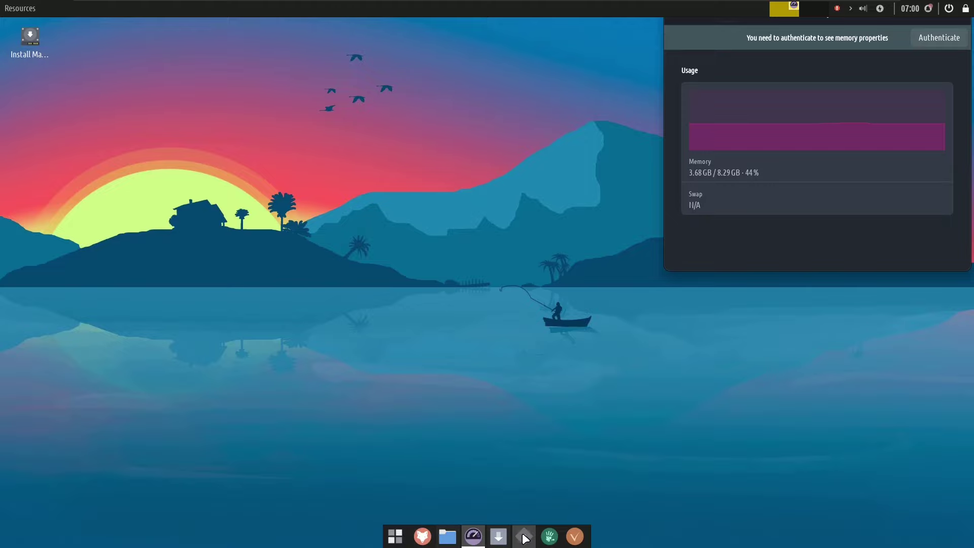
left_click(524, 536)
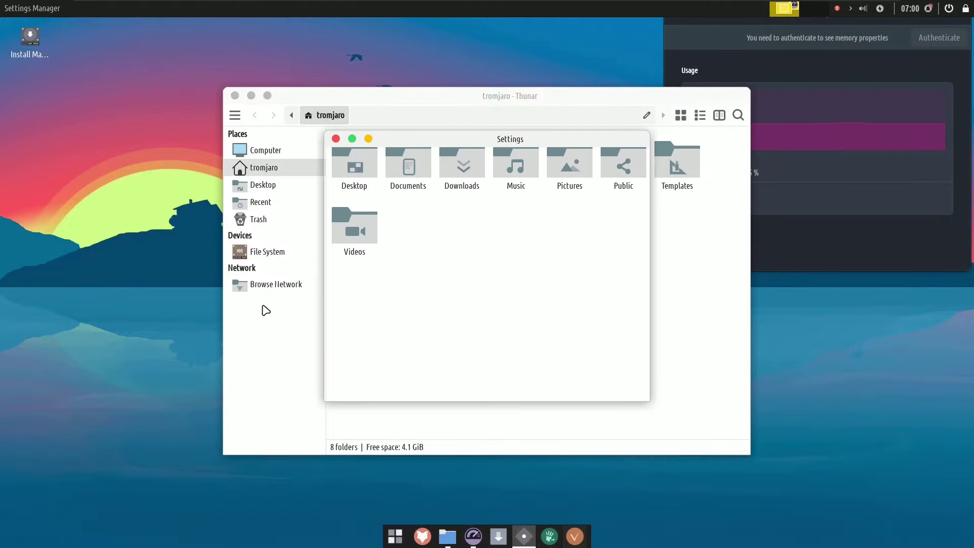